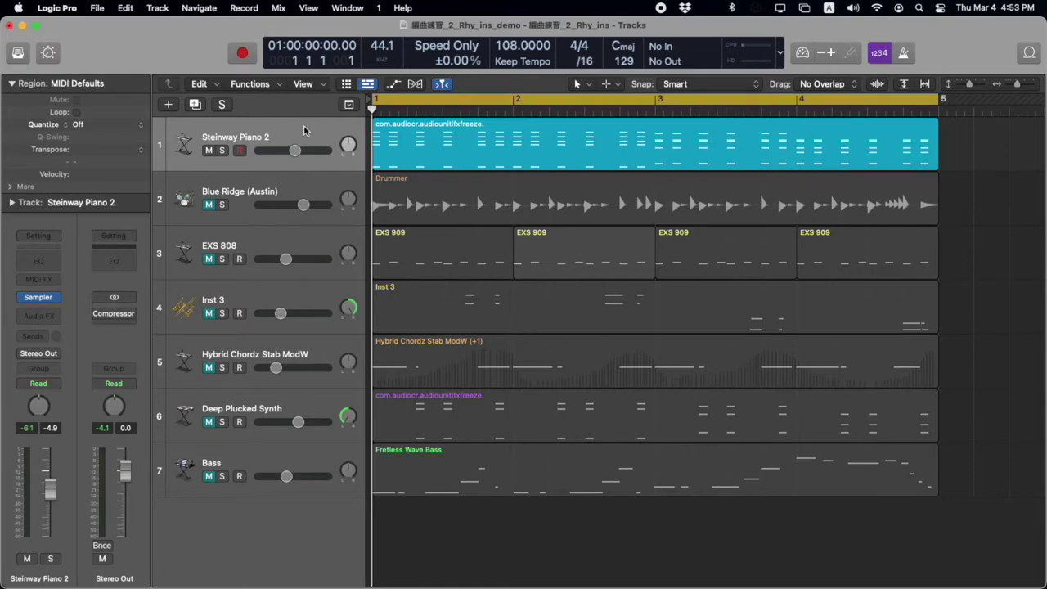
- Unmute the Blue Ridge (Austin) drum track and open its Drummer region for editing
left_click(649, 163)
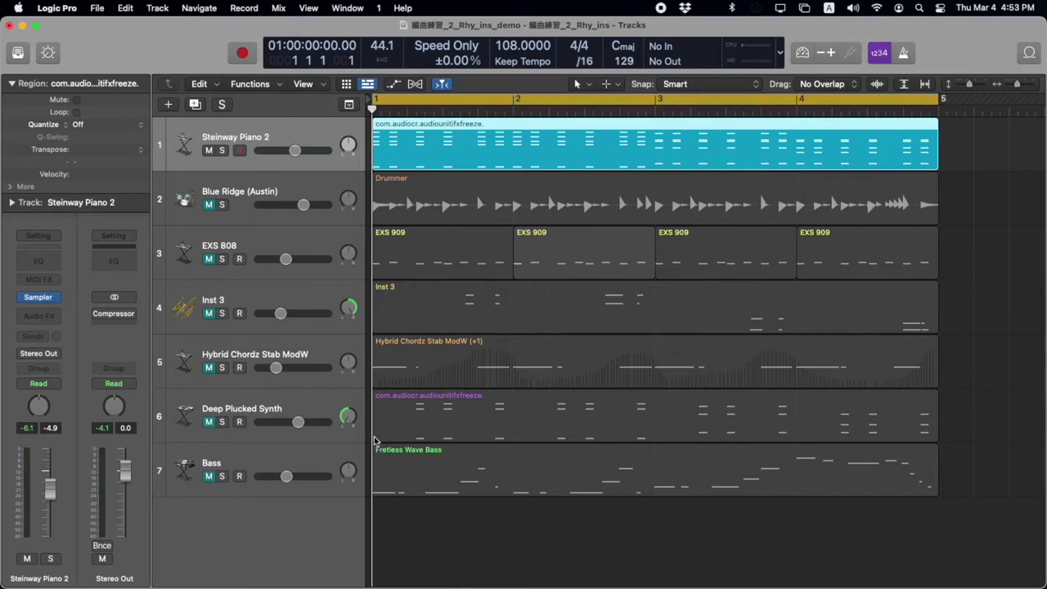
left_click(313, 185)
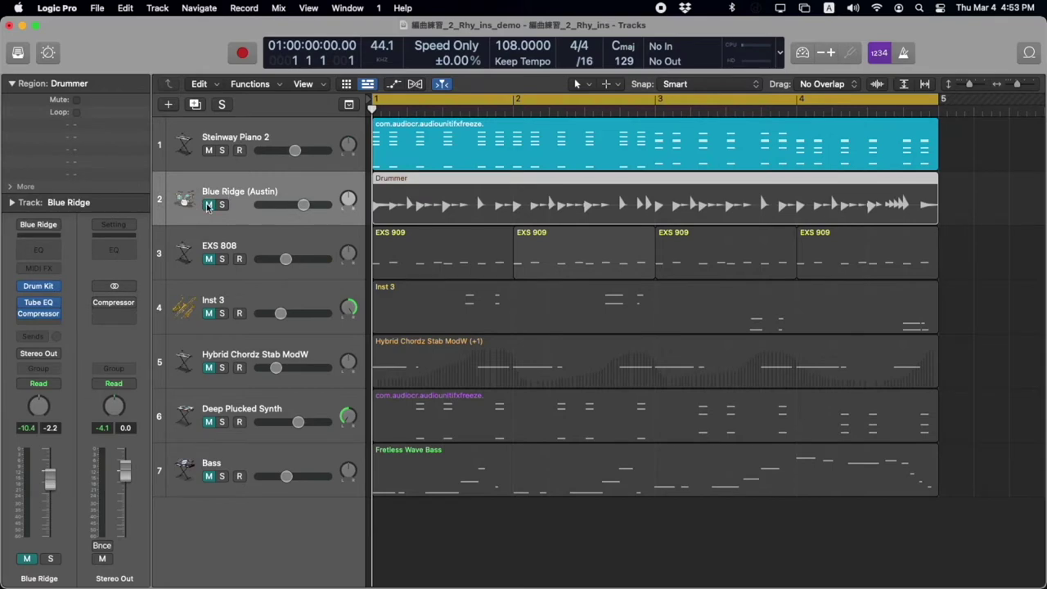
left_click(208, 205)
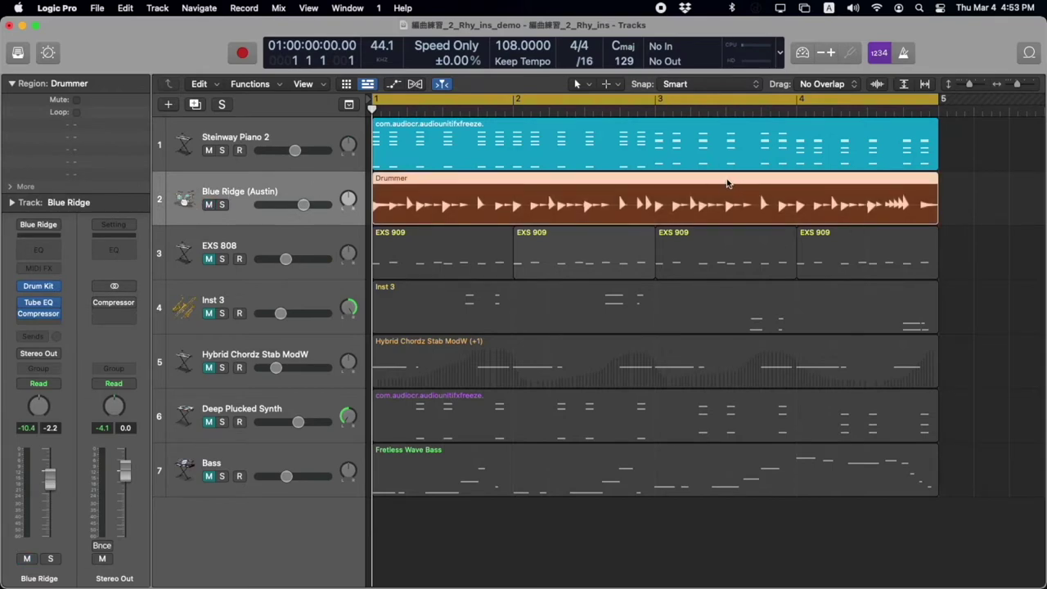
double_click(734, 183)
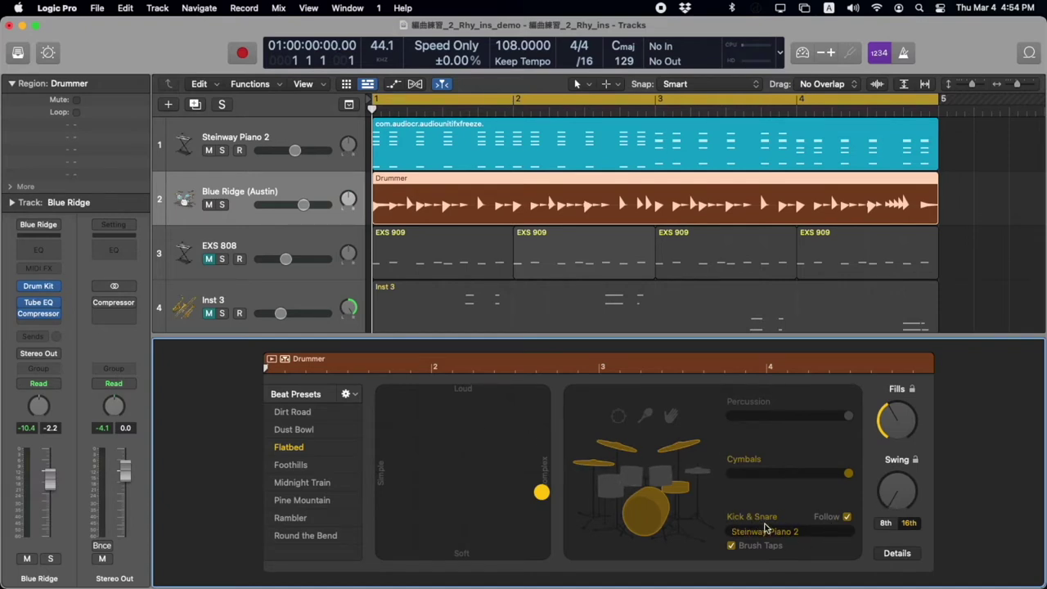
- Toggle Kick & Snare Follow off and on, and choose Steinway Piano 2 as the track to follow
left_click(847, 519)
left_click(847, 519)
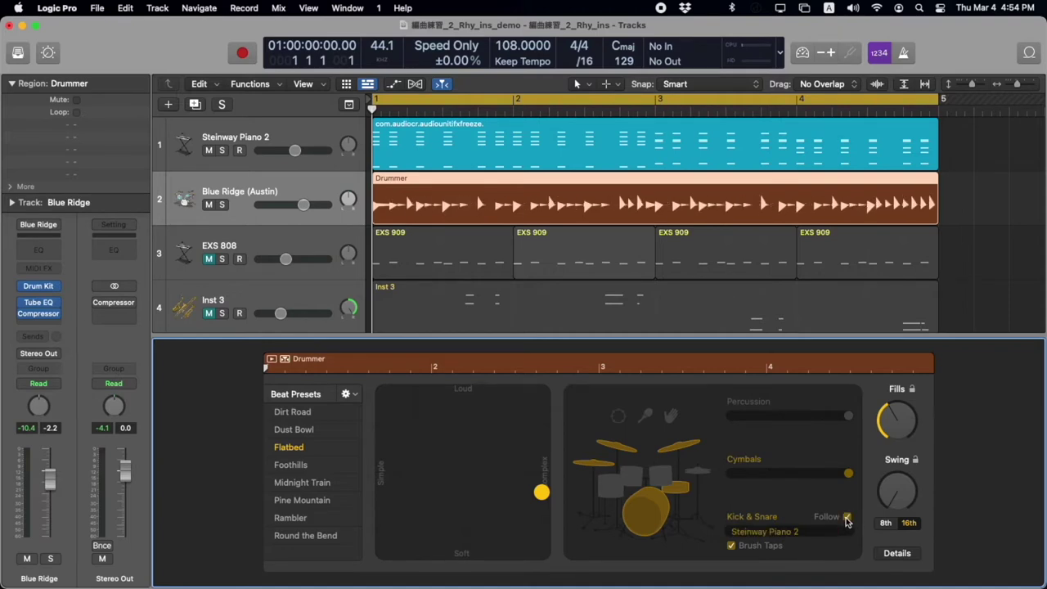
left_click(802, 533)
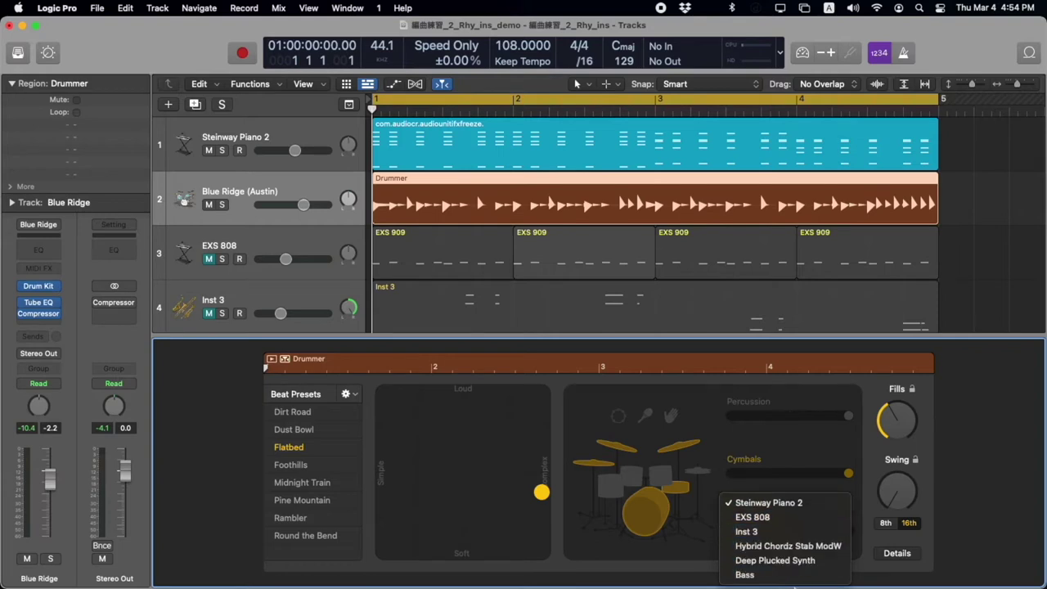
left_click(778, 504)
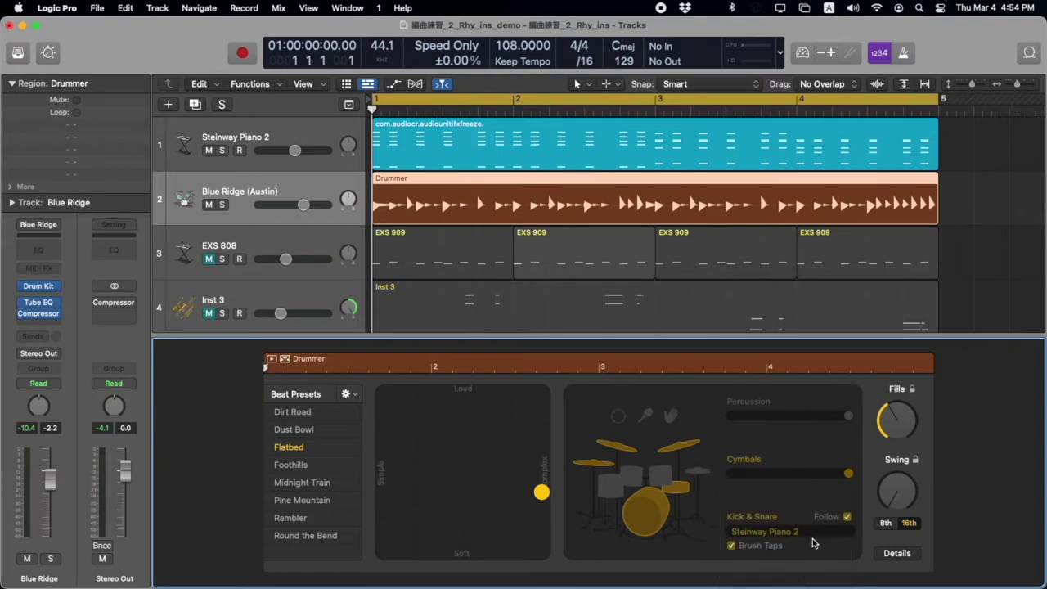
- Turn off Follow, set Kick & Snare to pattern 2, and audition the Blue Ridge track soloed
left_click(847, 519)
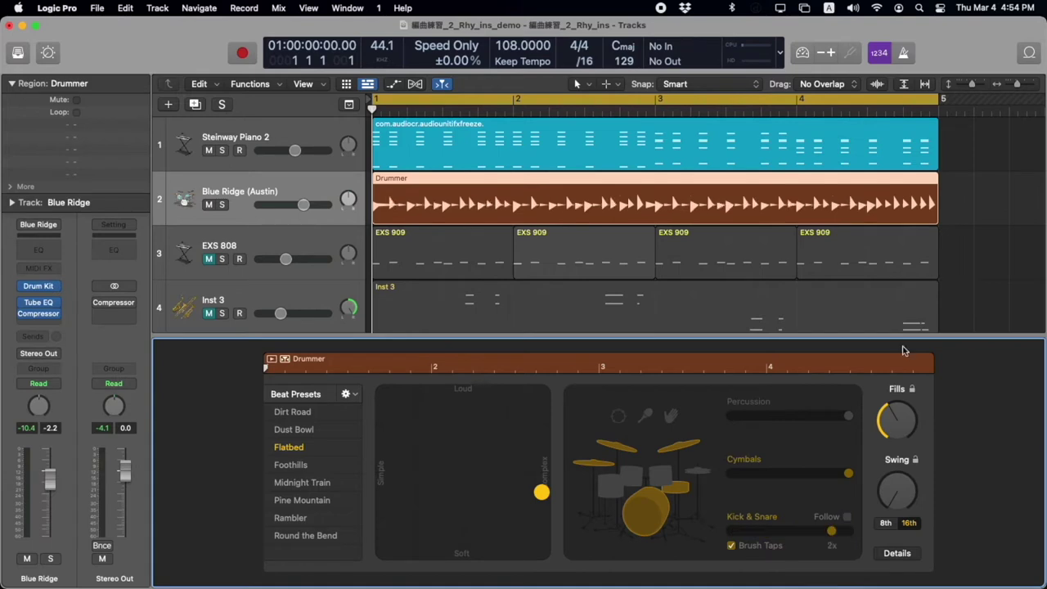
left_click_drag(831, 530, 747, 531)
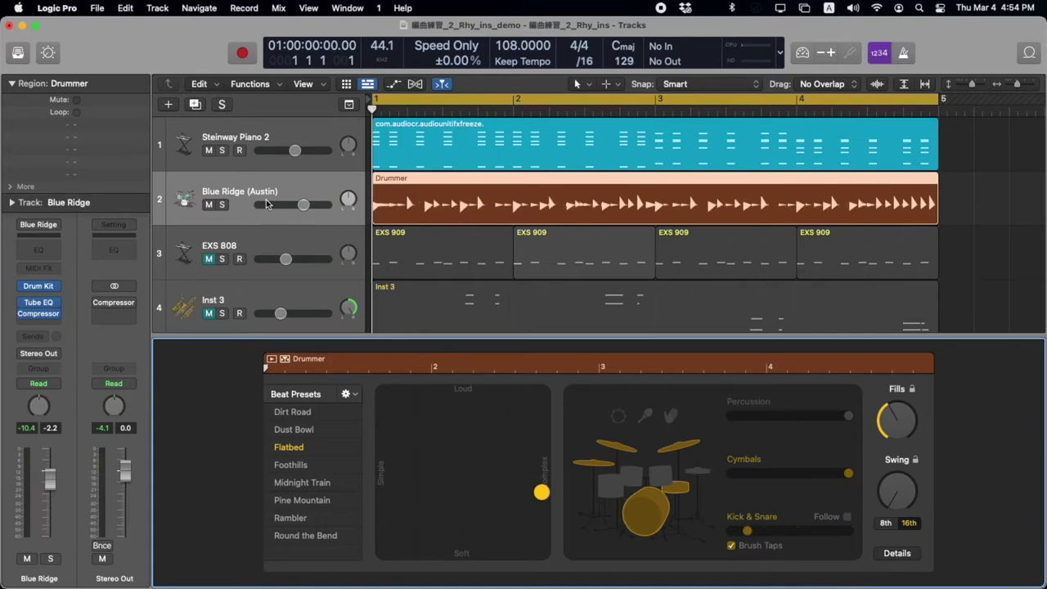
left_click(221, 205)
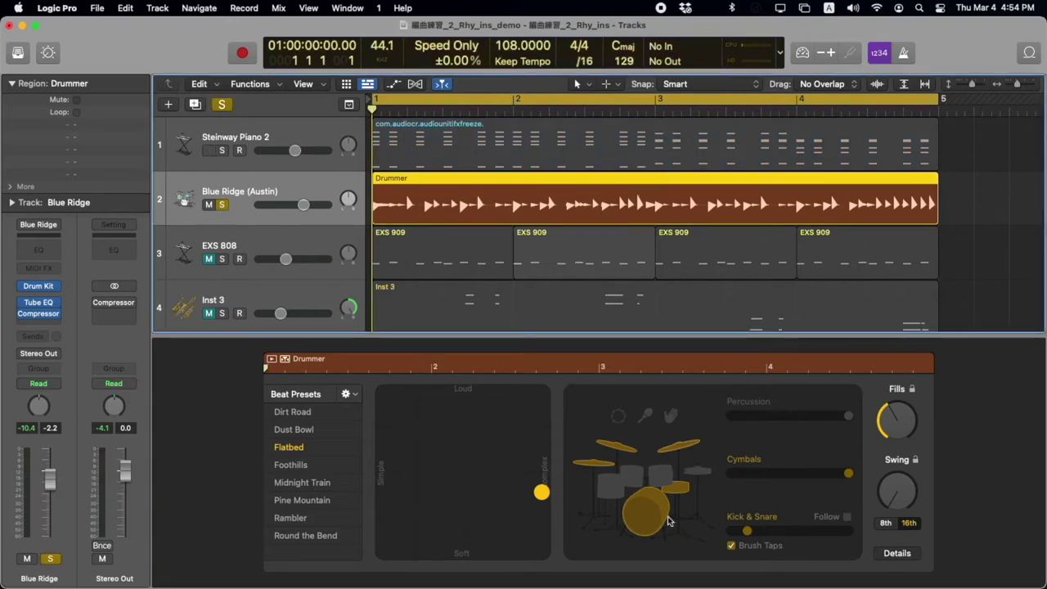
key("space")
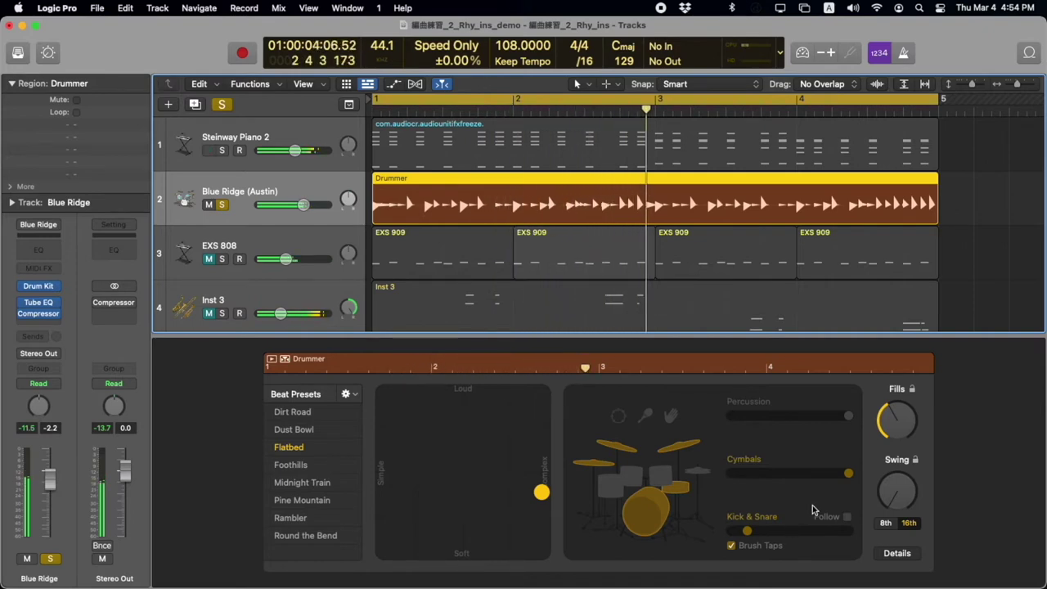
key("space")
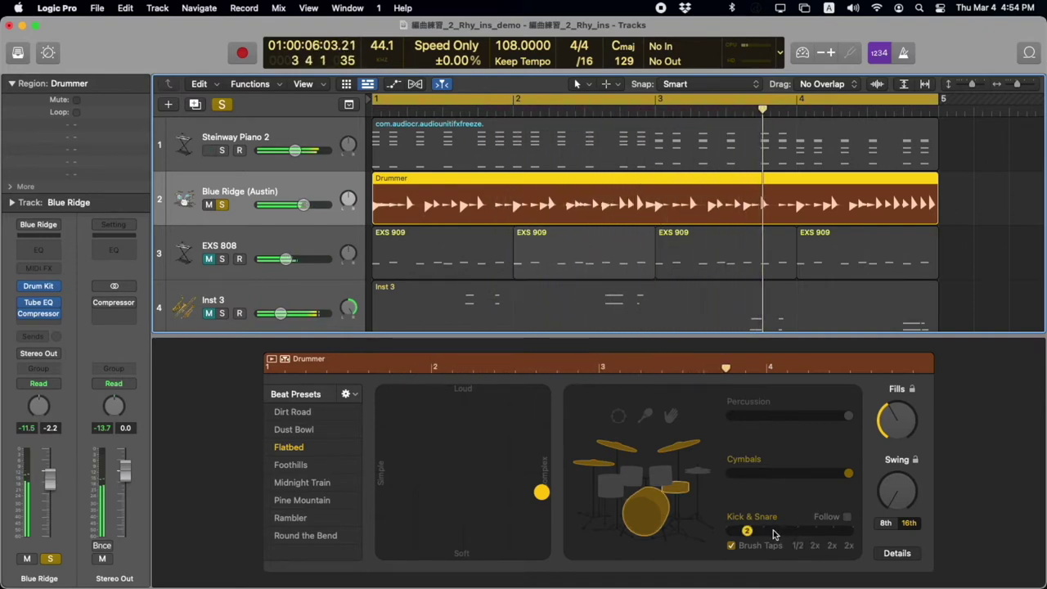
- Unsolo the Blue Ridge track and raise its volume to -0.7 dB while playing the project from the start
left_click(223, 206)
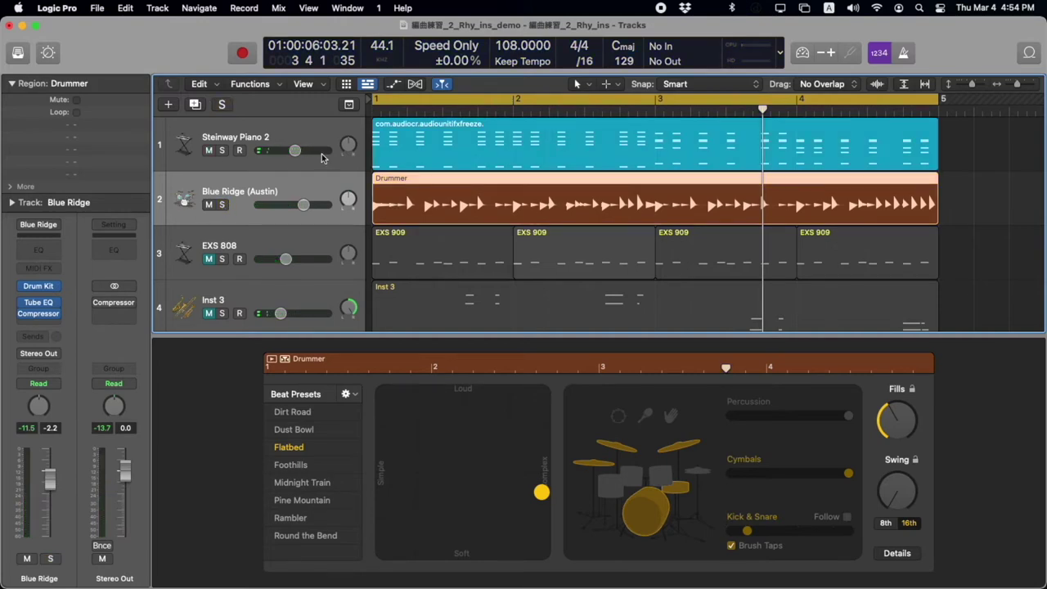
key("Return")
key("space")
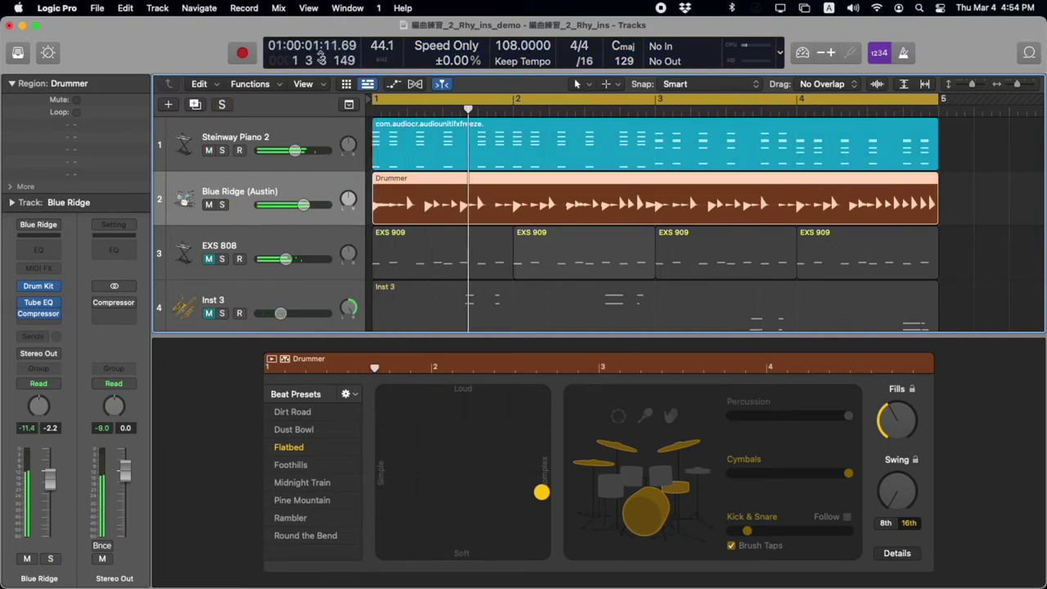
left_click_drag(303, 205, 321, 216)
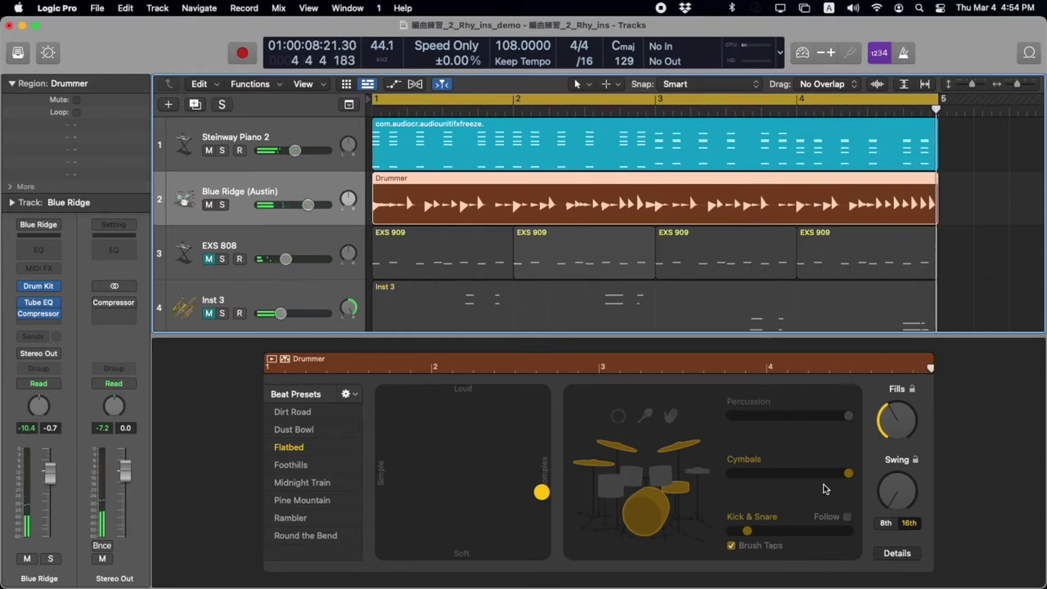
- Audition the drums with Kick & Snare Follow turned back on for Steinway Piano 2, and close the editor
left_click(847, 517)
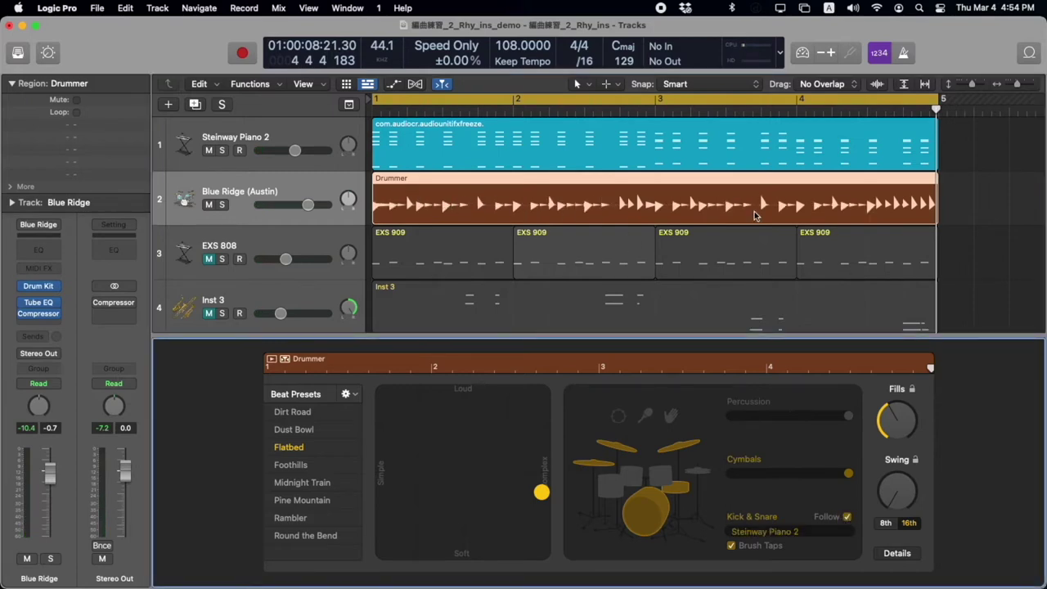
key("space")
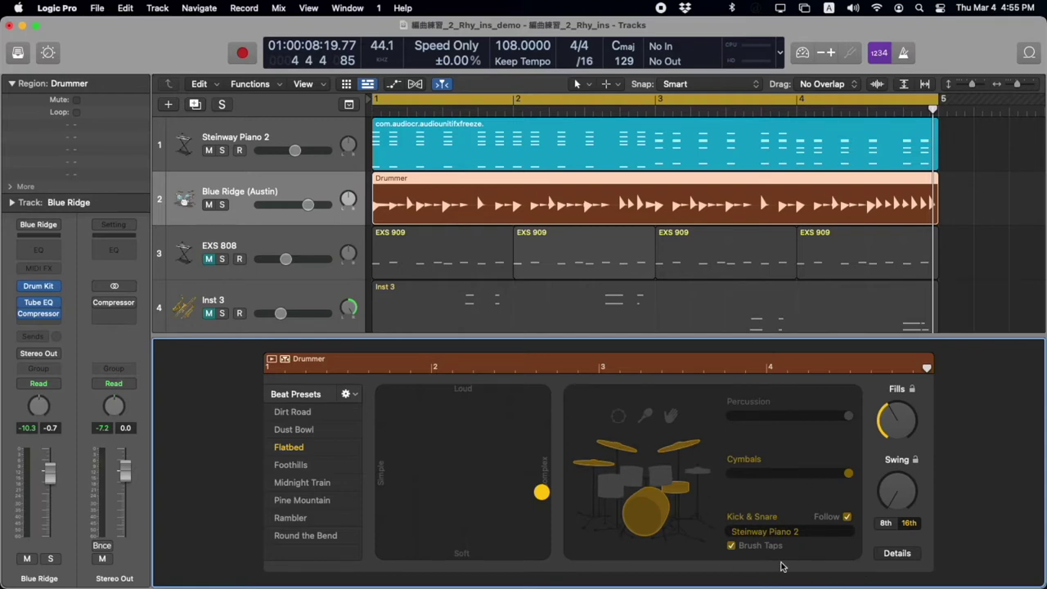
key("p")
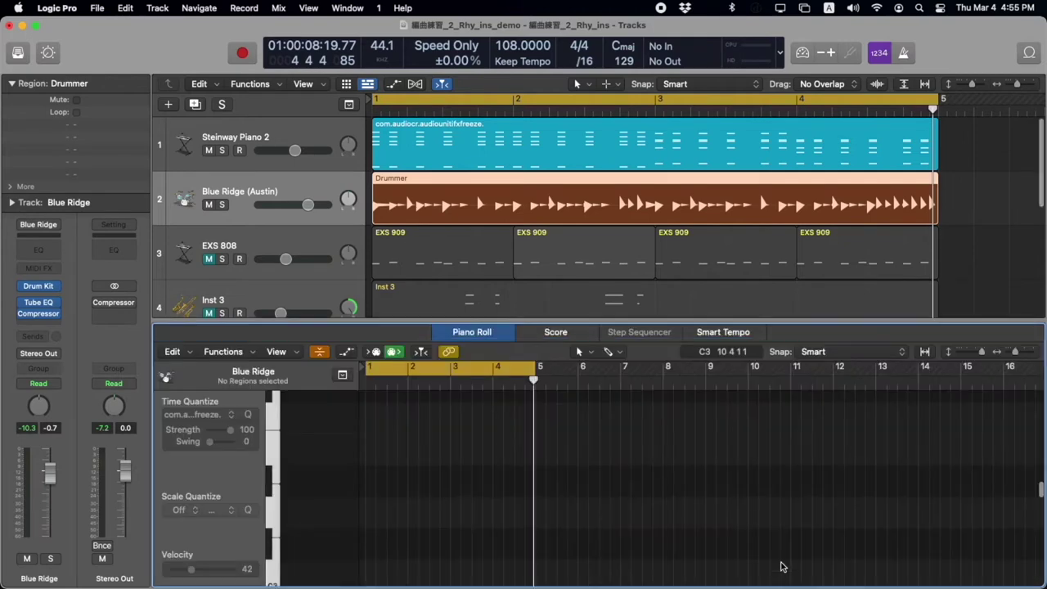
key("p")
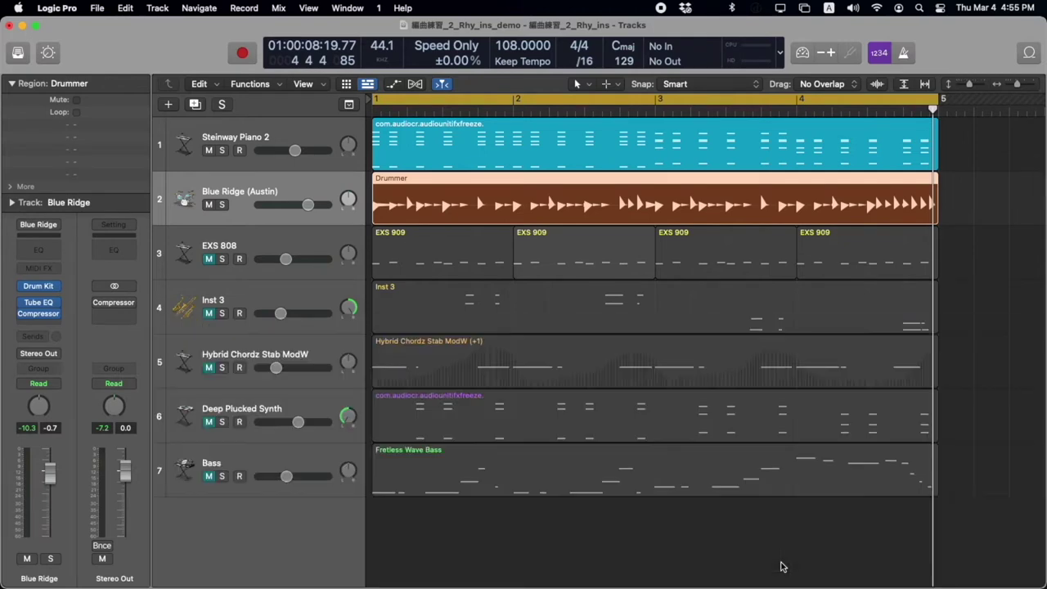
- Move the Inst 3 track above EXS 808, unmute it, and inspect its Studio Horns instrument
left_click_drag(273, 295, 189, 262)
left_click(209, 259)
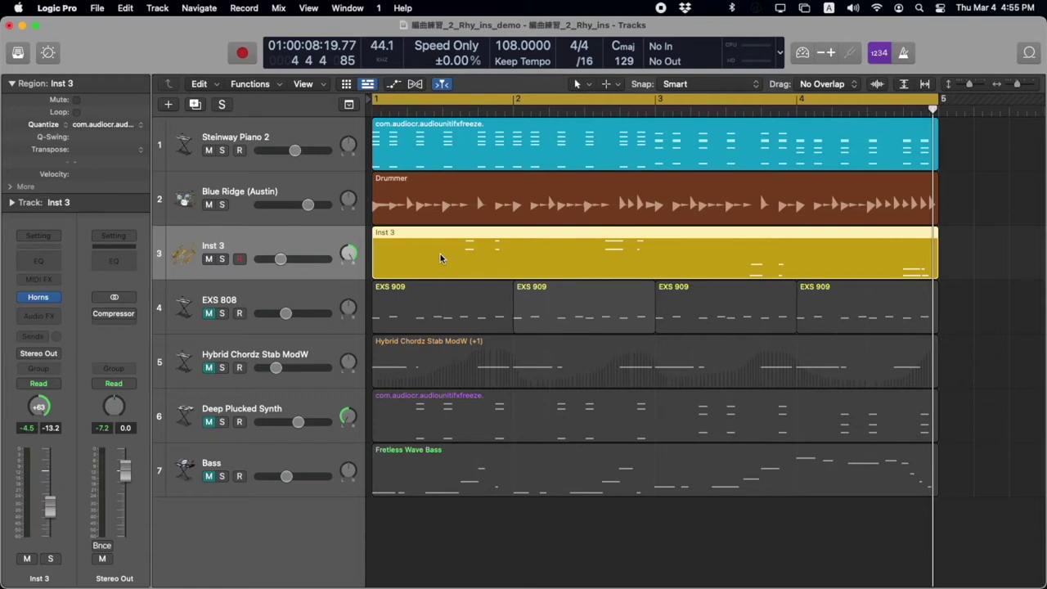
left_click(38, 298)
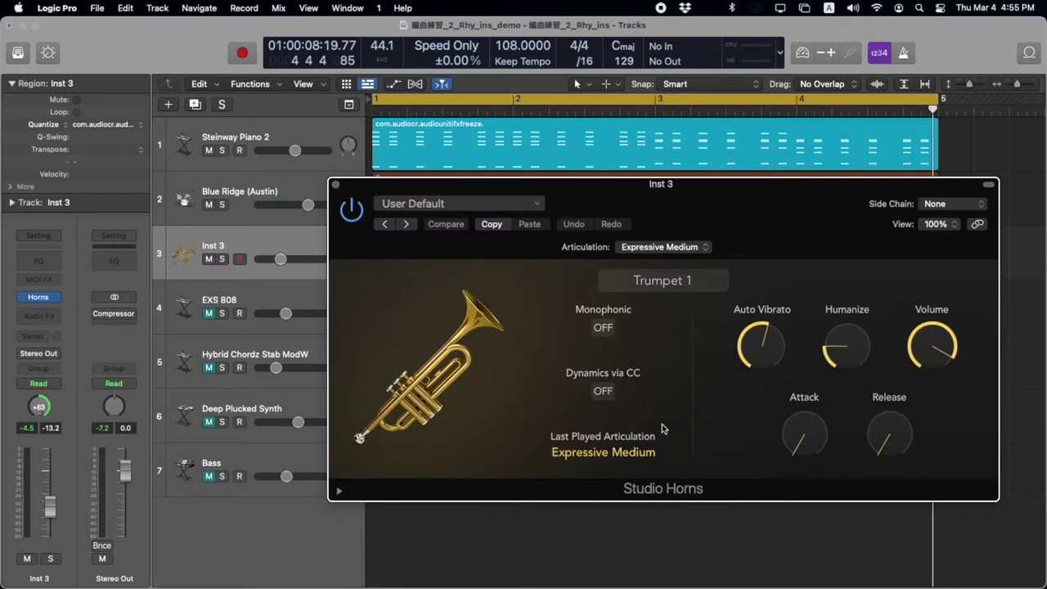
left_click(335, 184)
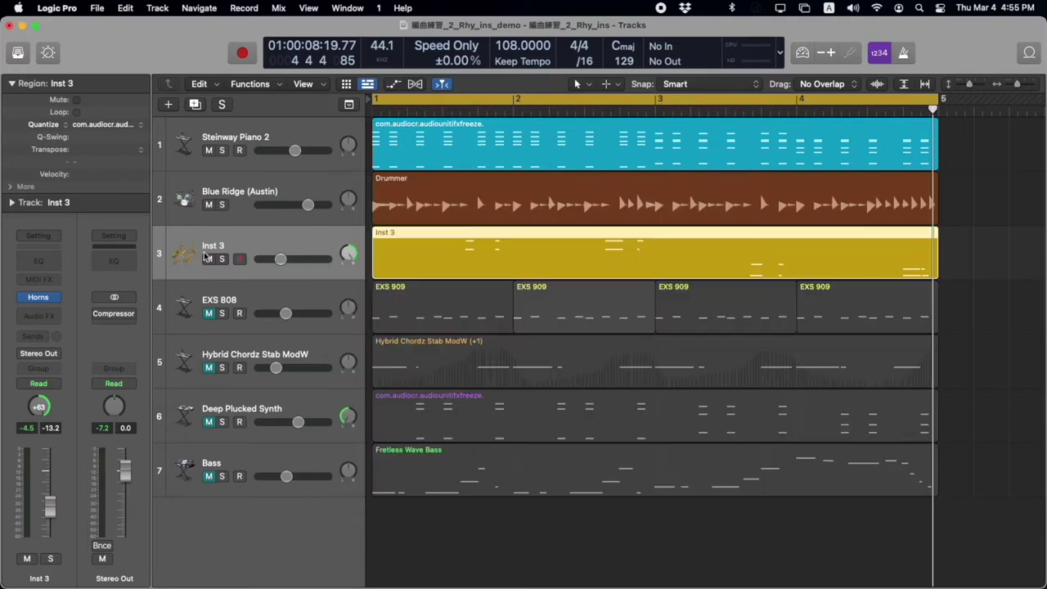
- Audition Inst 3 soloed and with the other unmuted tracks, and raise its volume to -7.0 dB
left_click(222, 259)
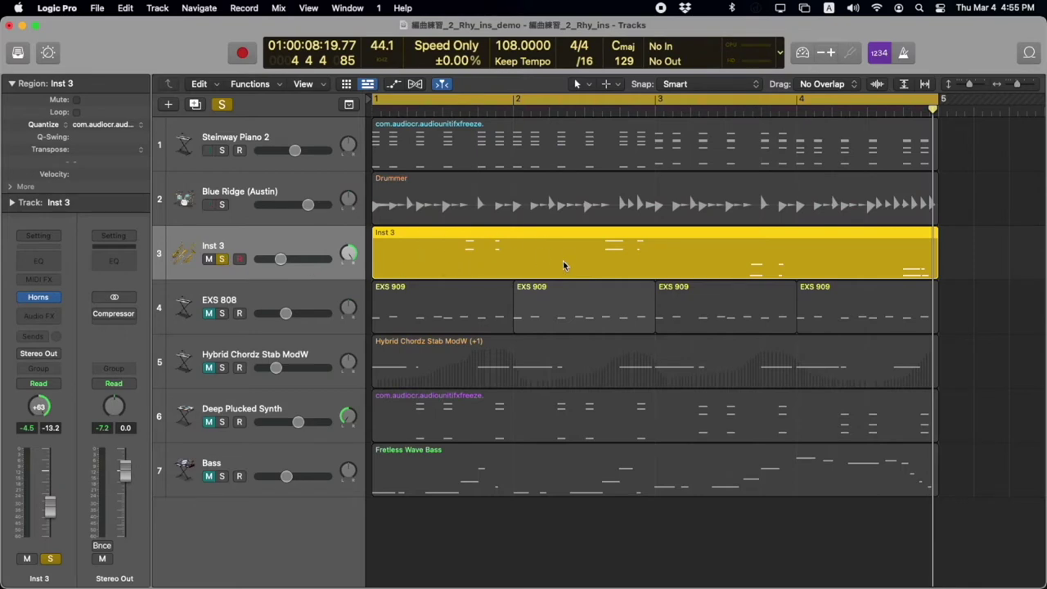
key("space")
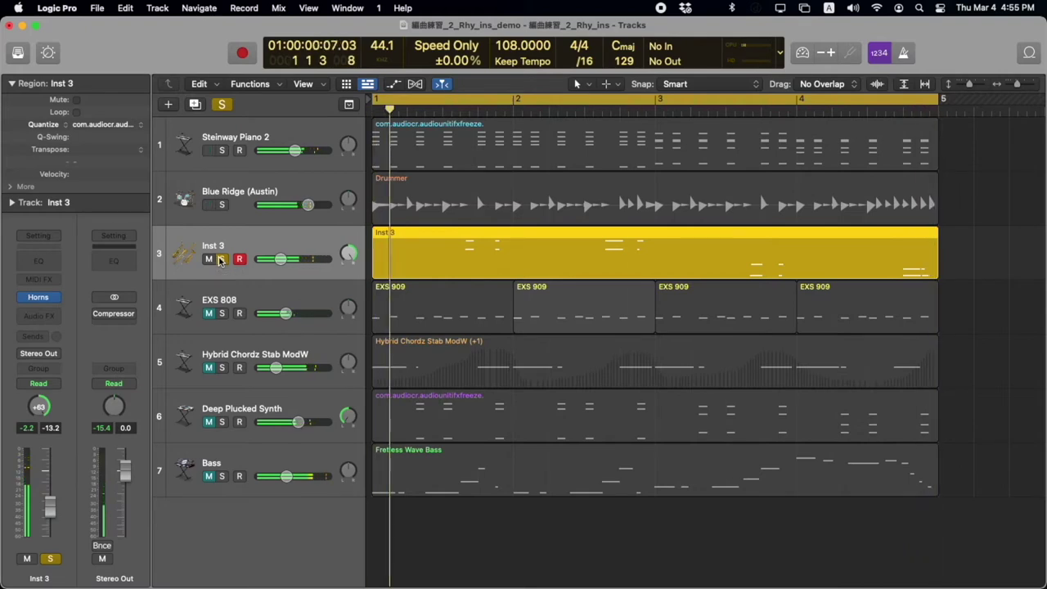
left_click(219, 260)
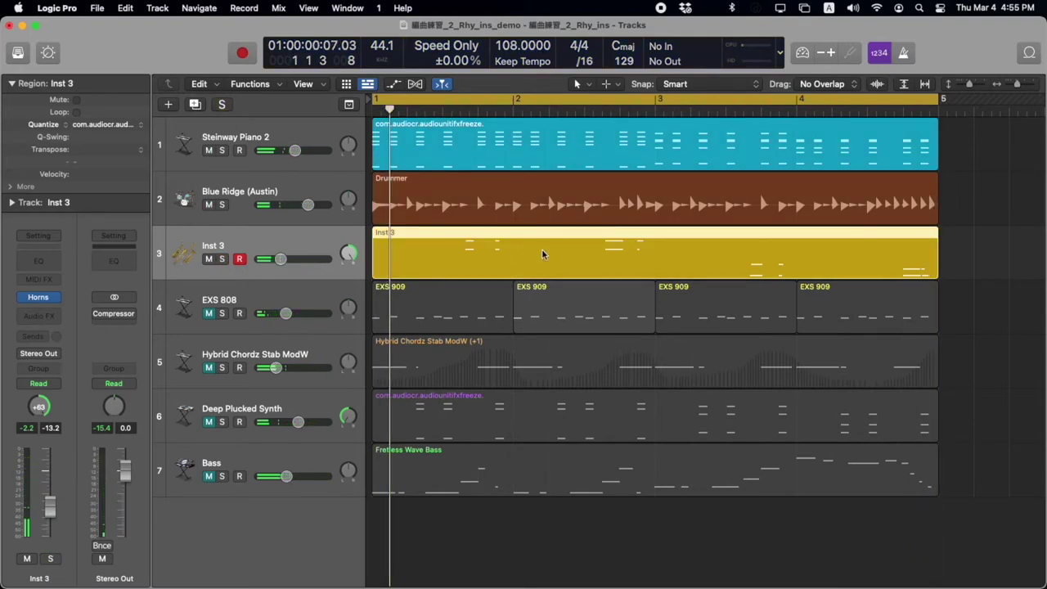
key("space")
mouse_move(282, 260)
left_mouse_down()
mouse_move(305, 263)
mouse_move(290, 259)
left_mouse_up()
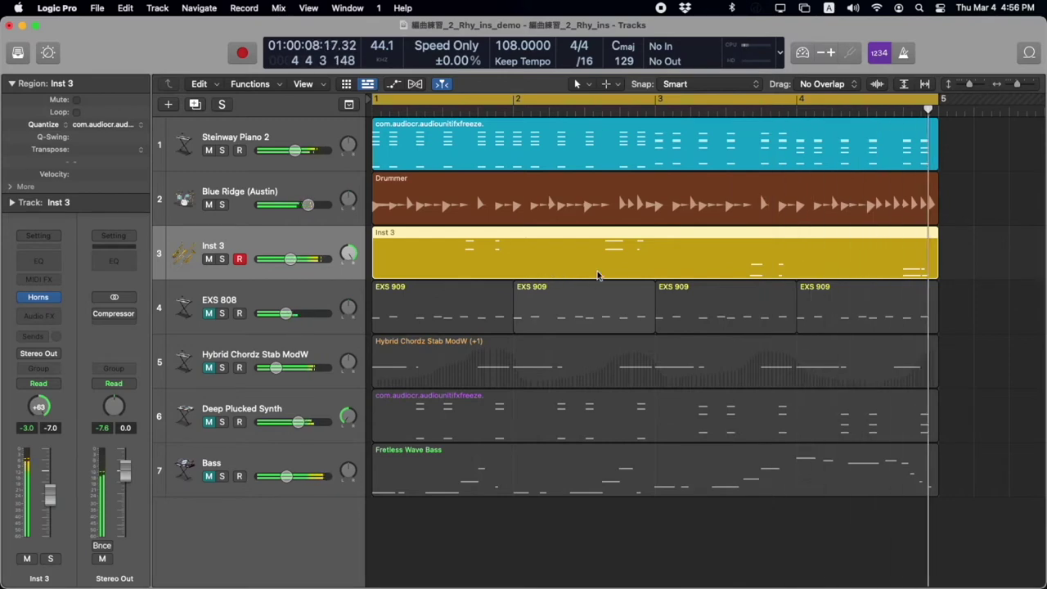
- Examine the Inst 3 region's notes in the Piano Roll through bar 4, sounding individual short notes, and close the editor
double_click(897, 237)
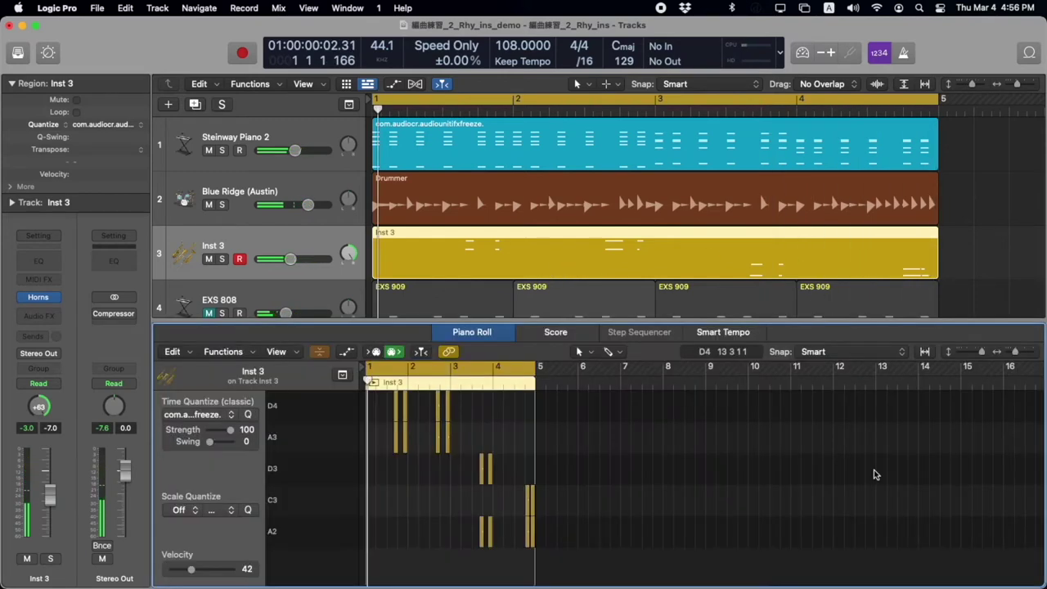
scroll(547, 517, "up", 5)
scroll(548, 516, "down", 2)
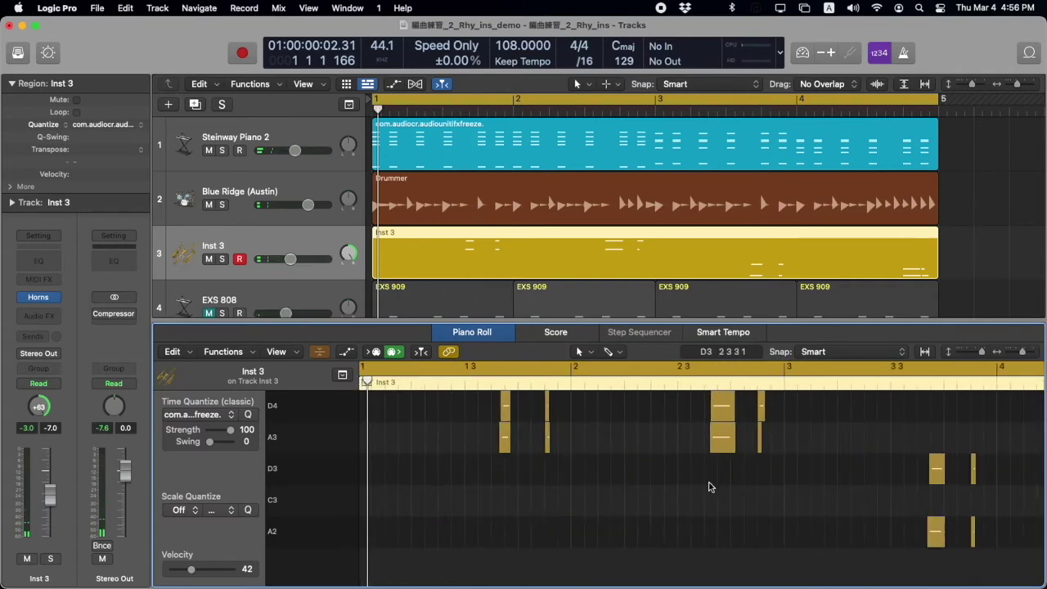
scroll(710, 486, "right", 3)
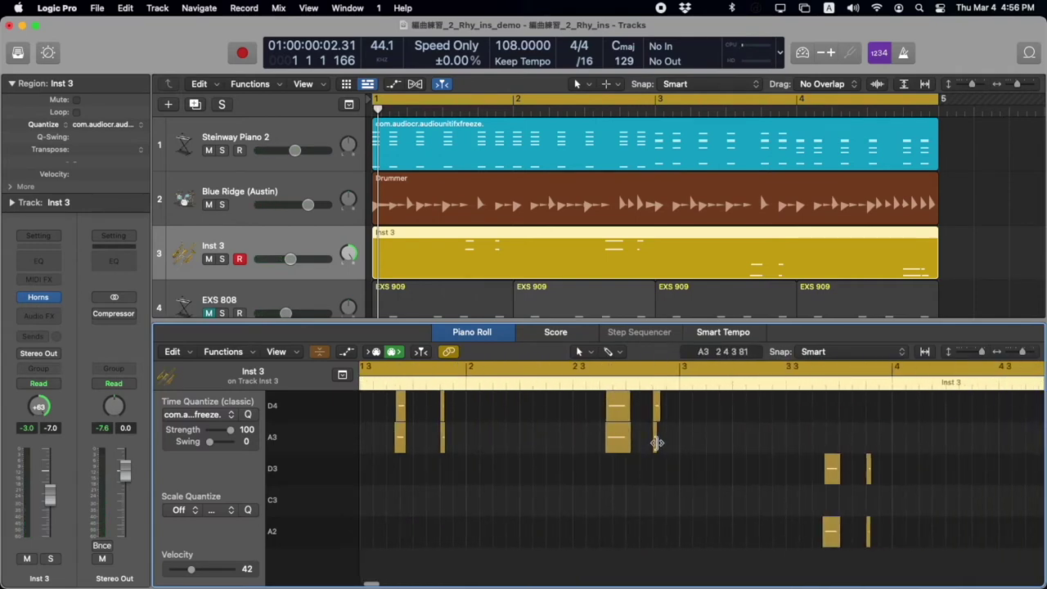
left_click(657, 443)
scroll(725, 494, "right", 6)
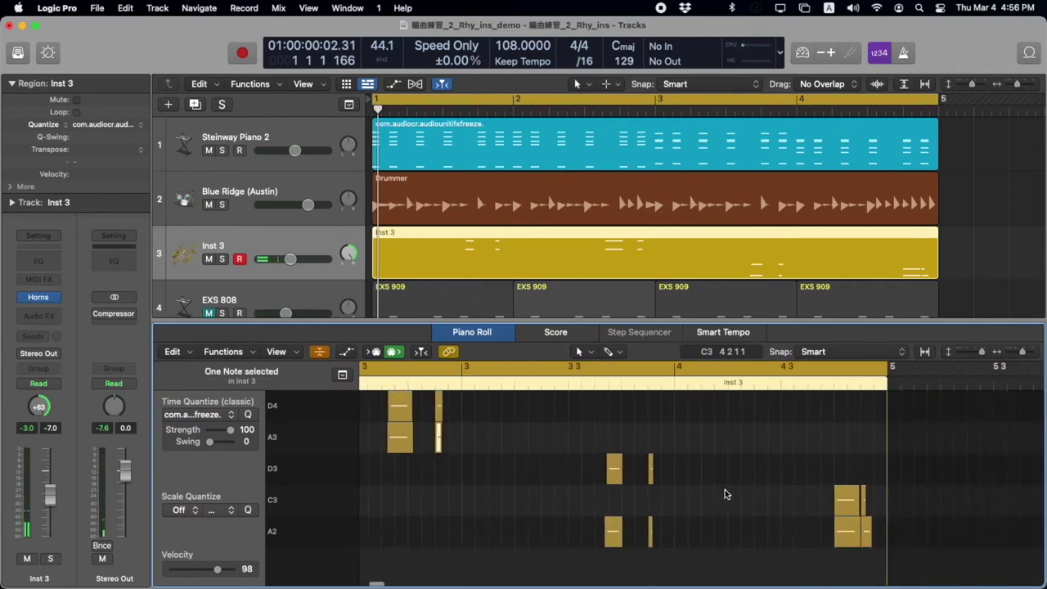
scroll(725, 495, "right", 9)
left_click(553, 536)
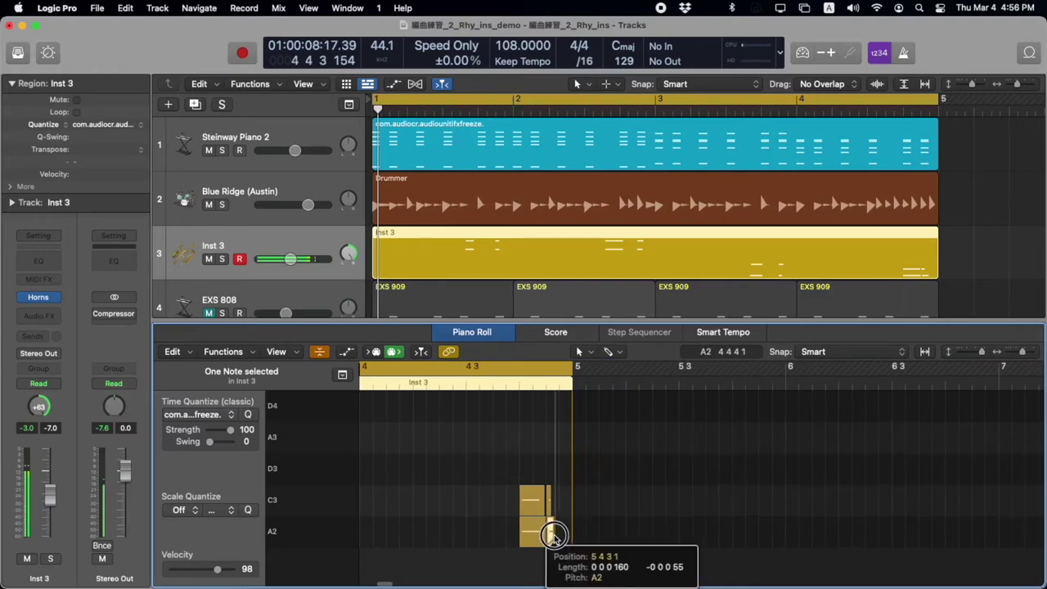
left_click_drag(553, 536, 495, 527)
scroll(494, 527, "left", 8)
key("e")
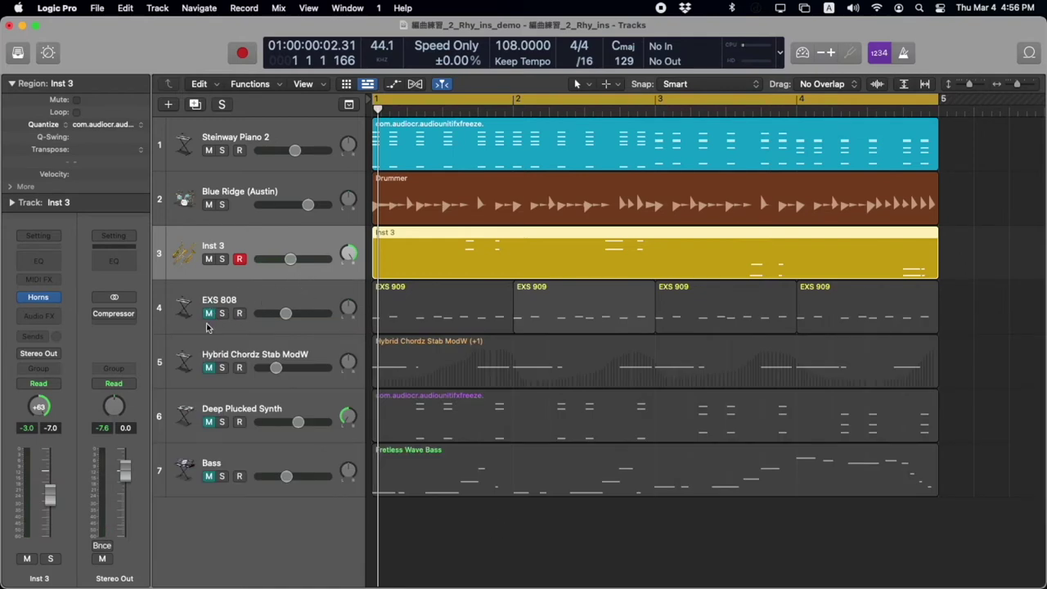
left_click(209, 367)
left_click(331, 350)
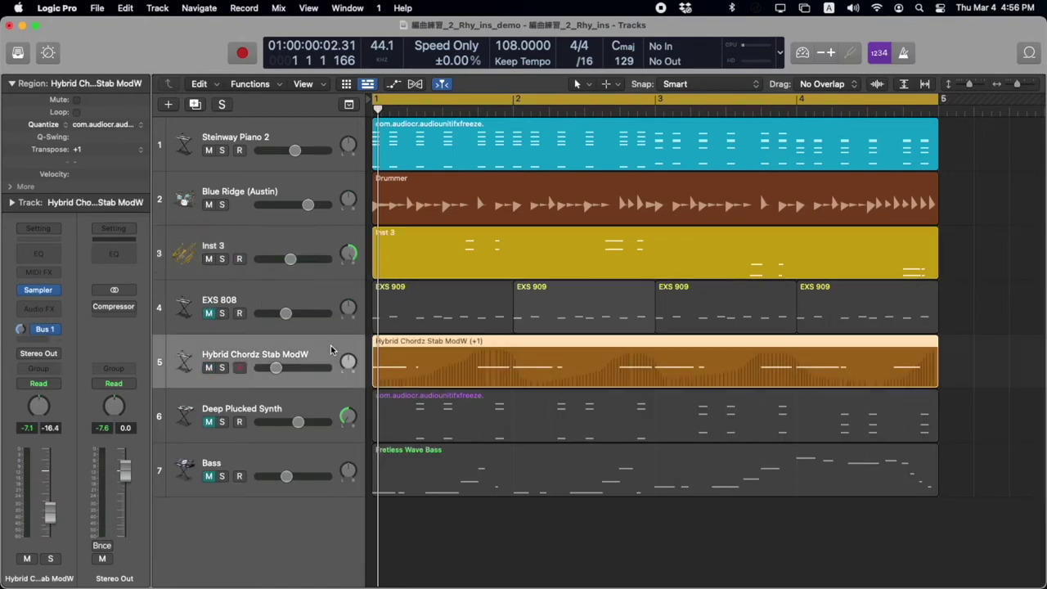
left_click(209, 367)
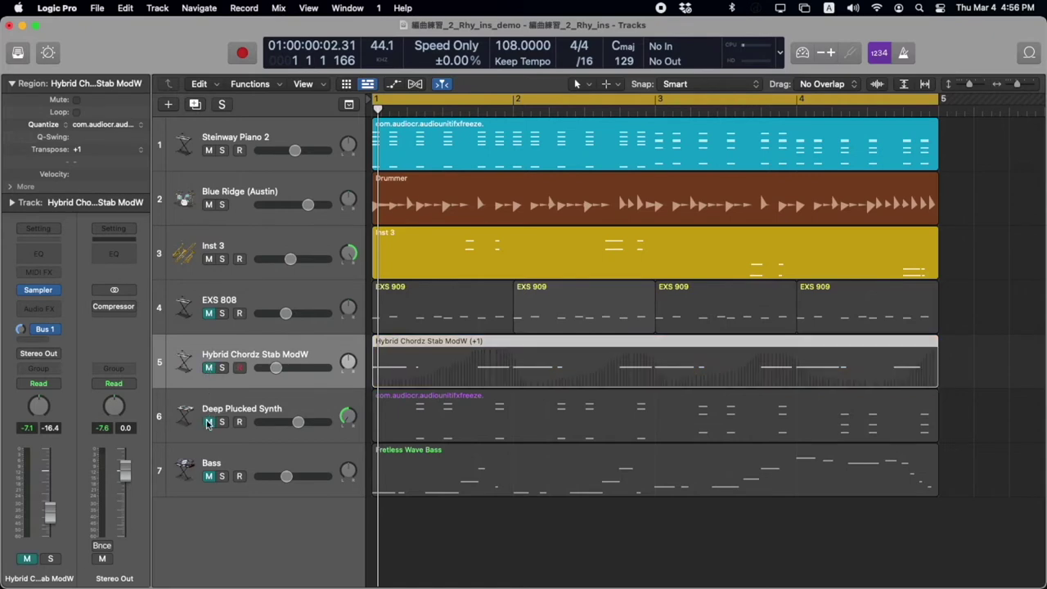
- Unmute the Deep Plucked Synth track and move it directly below Inst 3
left_click(208, 422)
left_click_drag(331, 399, 279, 305)
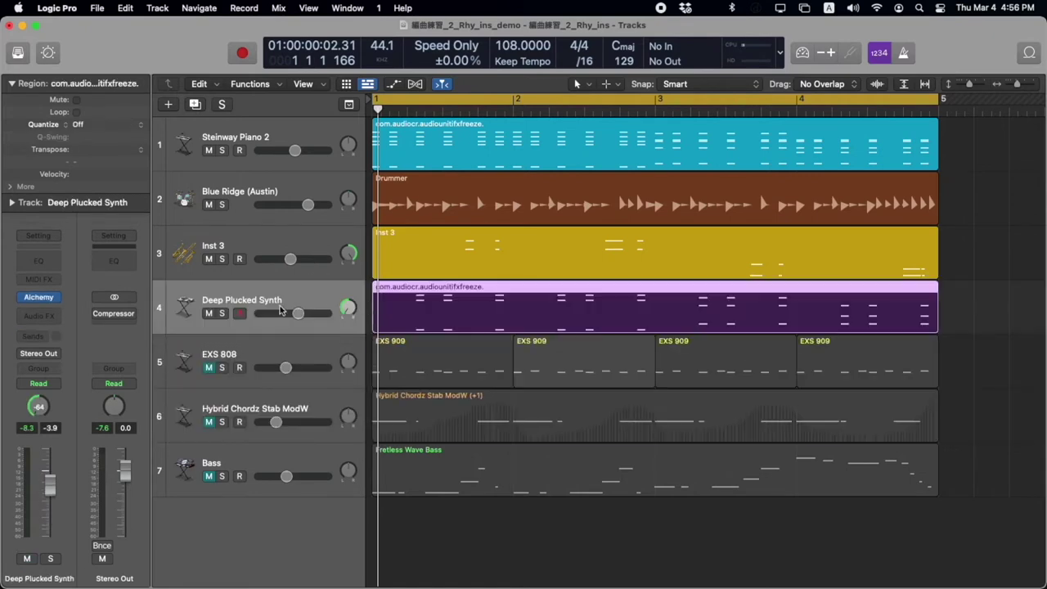
- Move the Hybrid Chordz Stab ModW track directly above EXS 808 and solo it along with Deep Plucked Synth
left_click(221, 313)
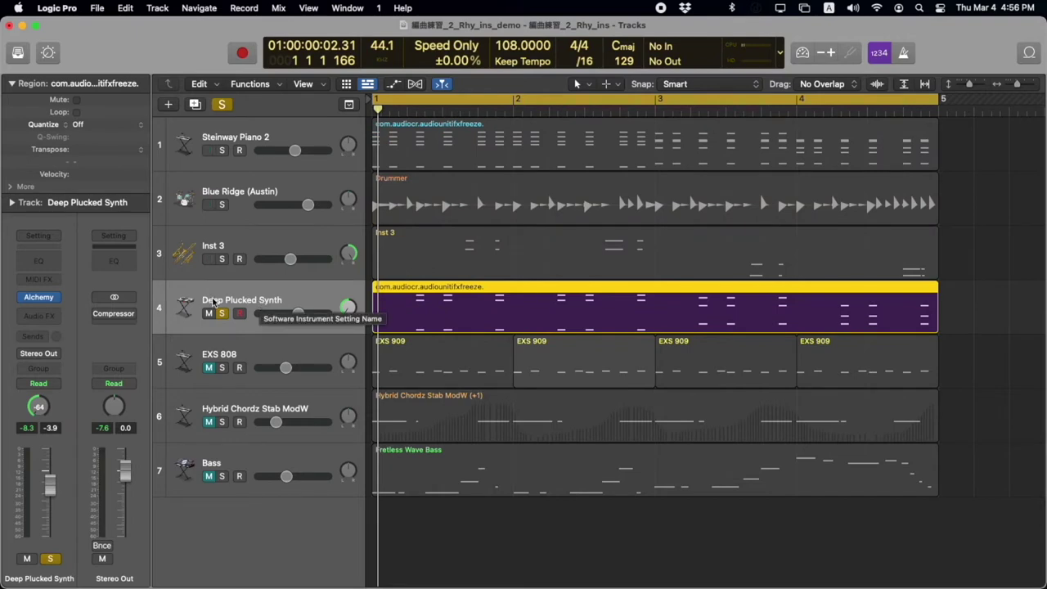
left_click_drag(299, 413, 297, 350)
left_click(222, 368)
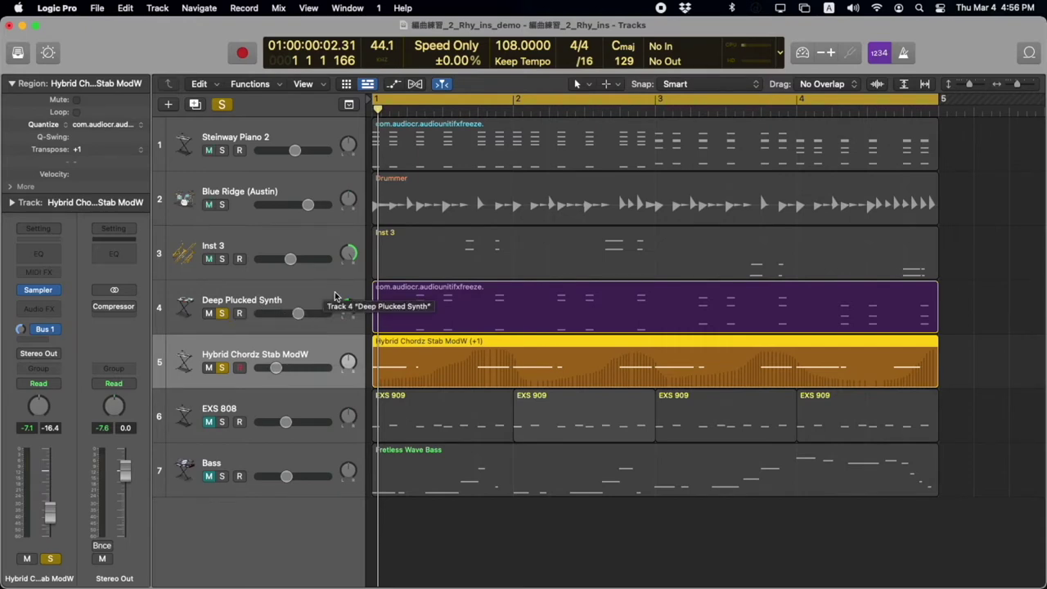
- Audition Deep Plucked Synth soloed alone and together with Inst 3, and clear the solos
left_click(220, 368)
key("space")
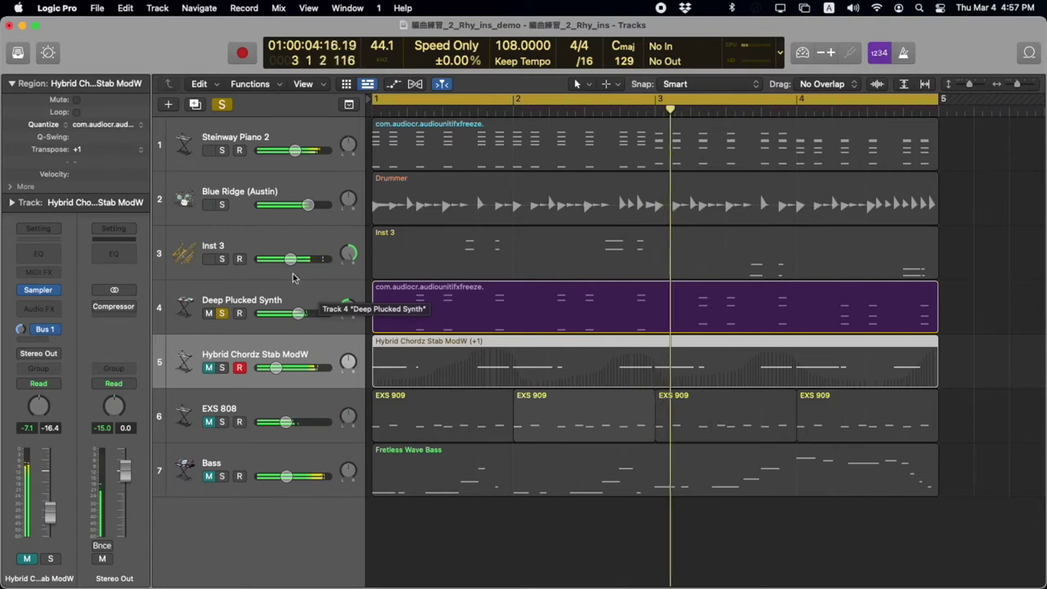
left_click(223, 260)
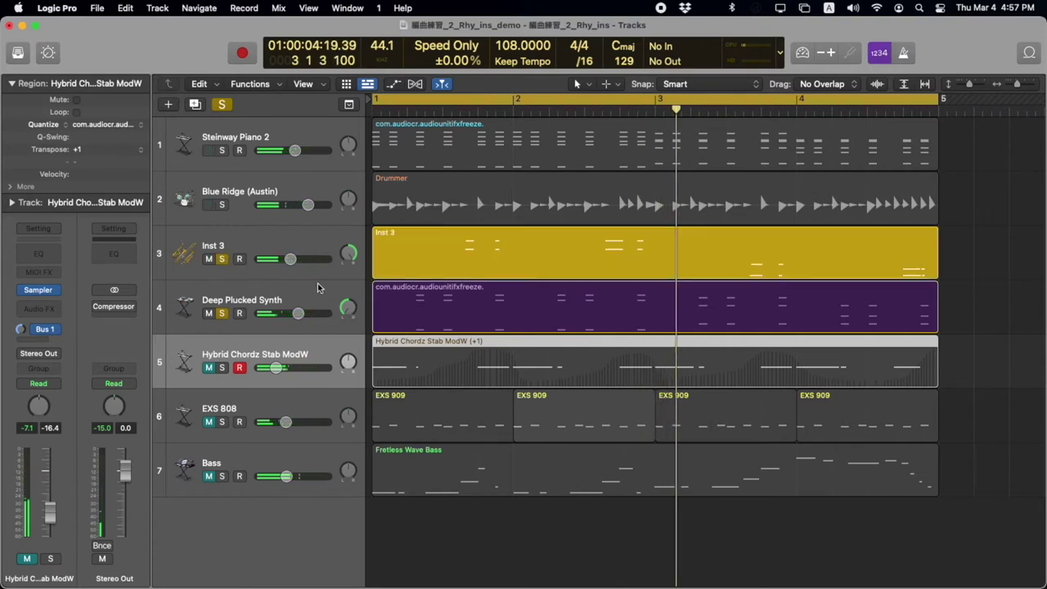
key("Return")
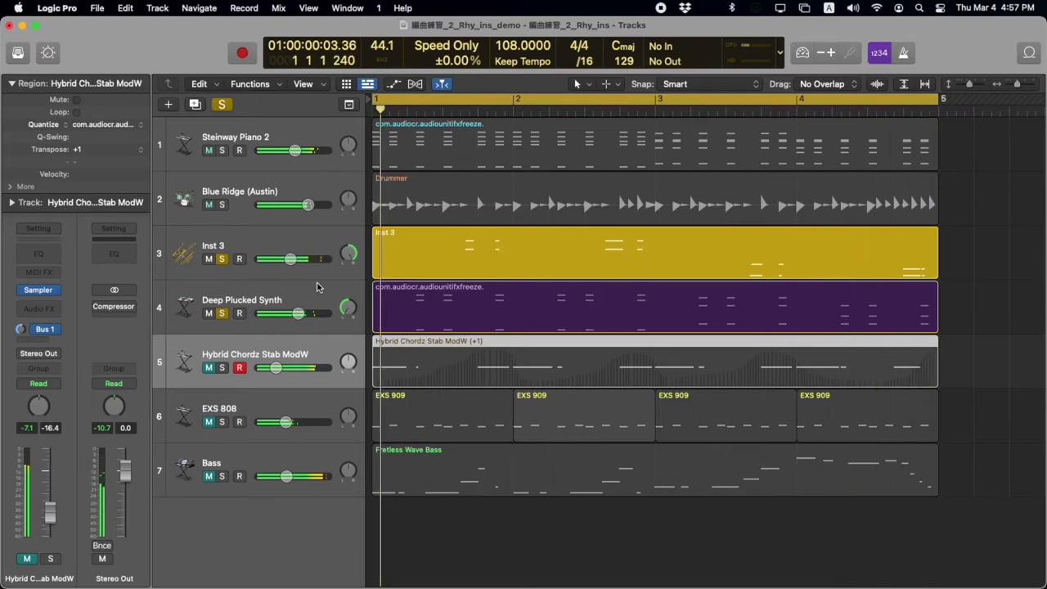
left_click(222, 312)
left_click(222, 258)
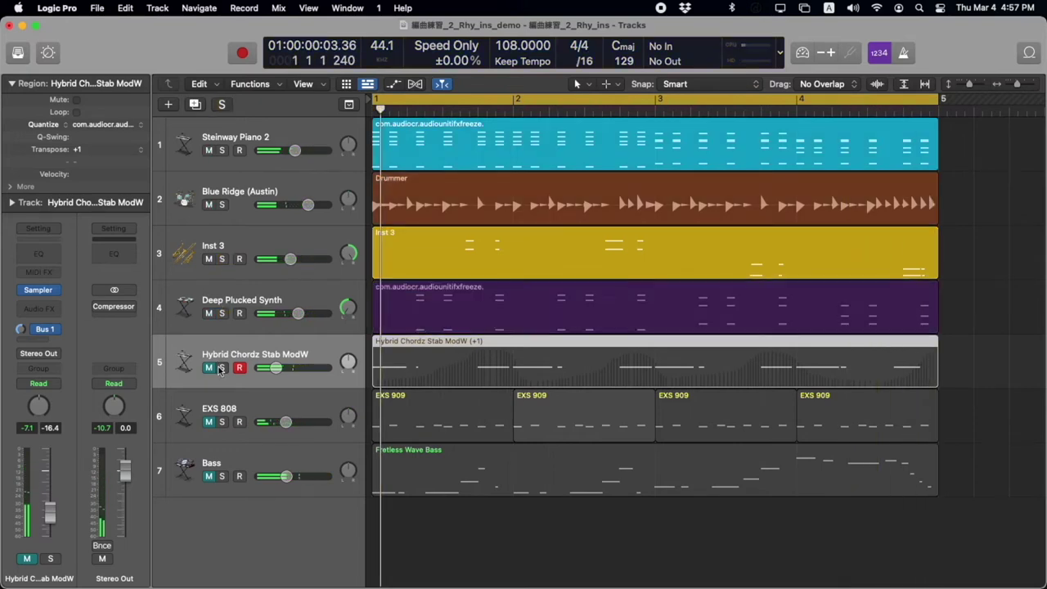
- Solo Hybrid Chordz Stab ModW and audition its sound with Musical Typing at different modulation settings
left_click(221, 368)
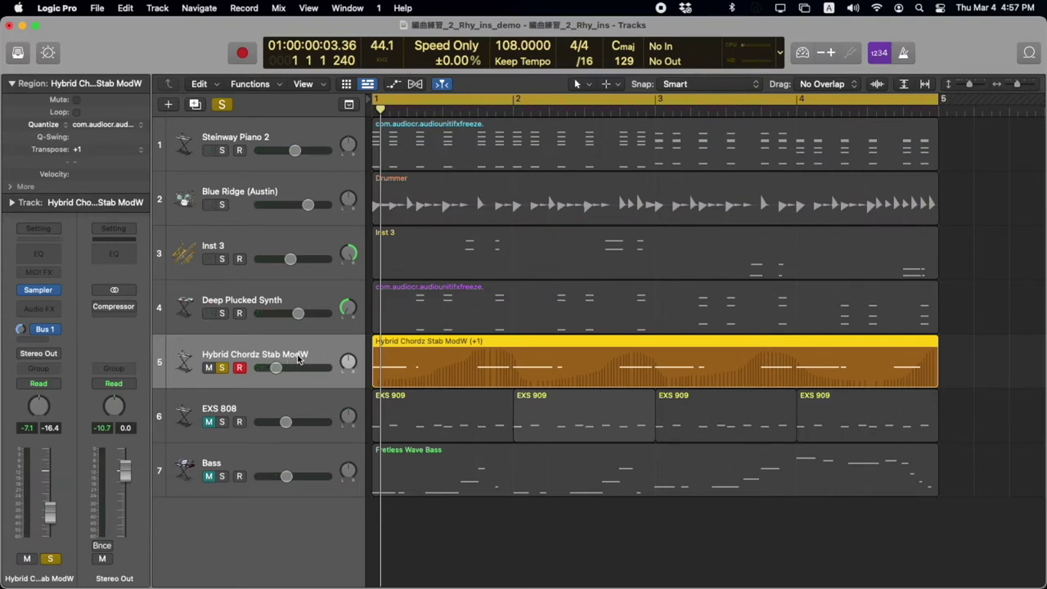
key("super+k")
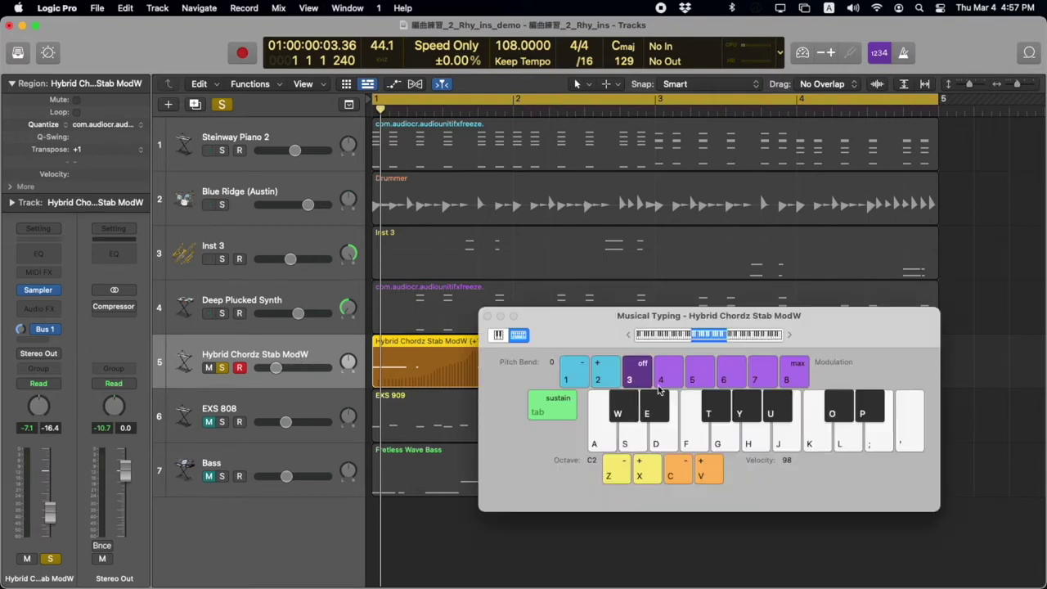
mouse_move(637, 373)
left_mouse_down()
mouse_move(772, 369)
mouse_move(638, 370)
mouse_move(769, 370)
mouse_move(648, 376)
left_mouse_up()
mouse_move(648, 377)
left_mouse_down()
mouse_move(788, 368)
mouse_move(644, 368)
left_mouse_up()
key("a")
mouse_move(643, 376)
left_mouse_down()
mouse_move(794, 374)
mouse_move(640, 377)
left_mouse_up()
key("a")
key("a")
key("super+k")
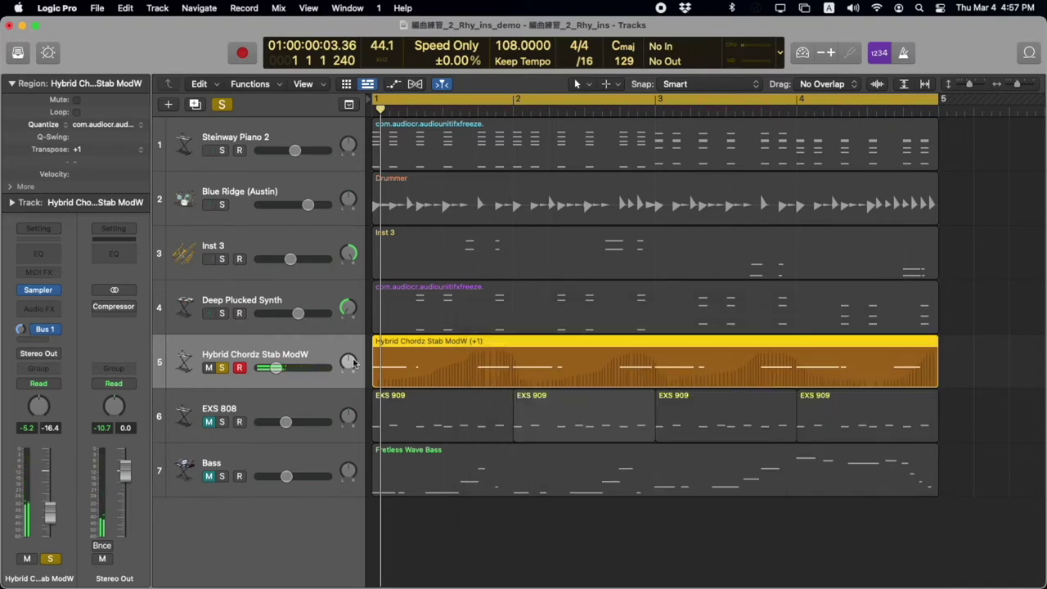
- Examine the Hybrid Chordz Stab ModW region's Modulation automation curve and hide the automation again
key("a")
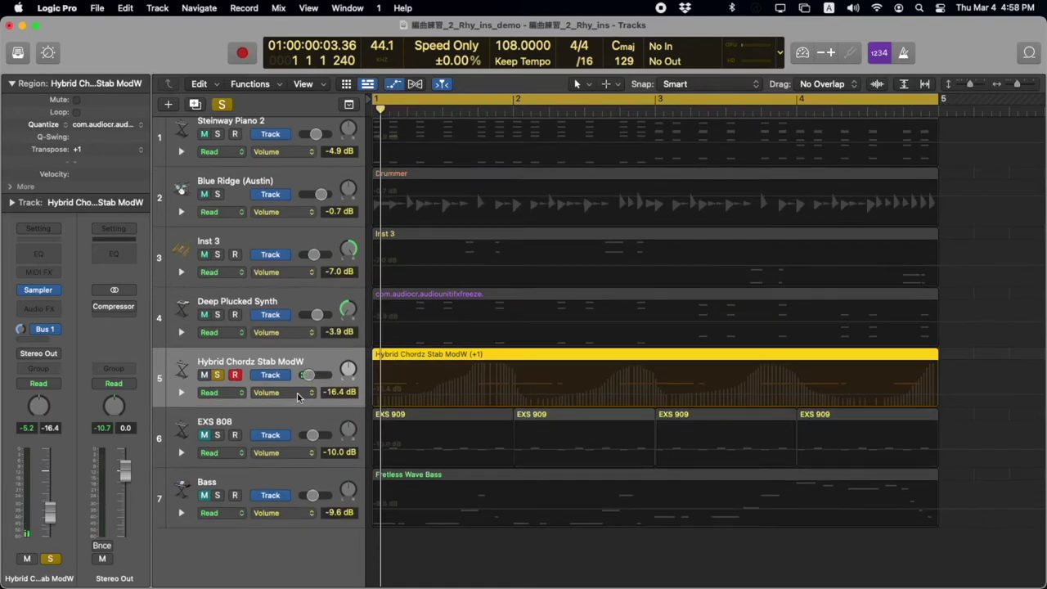
left_click(278, 375)
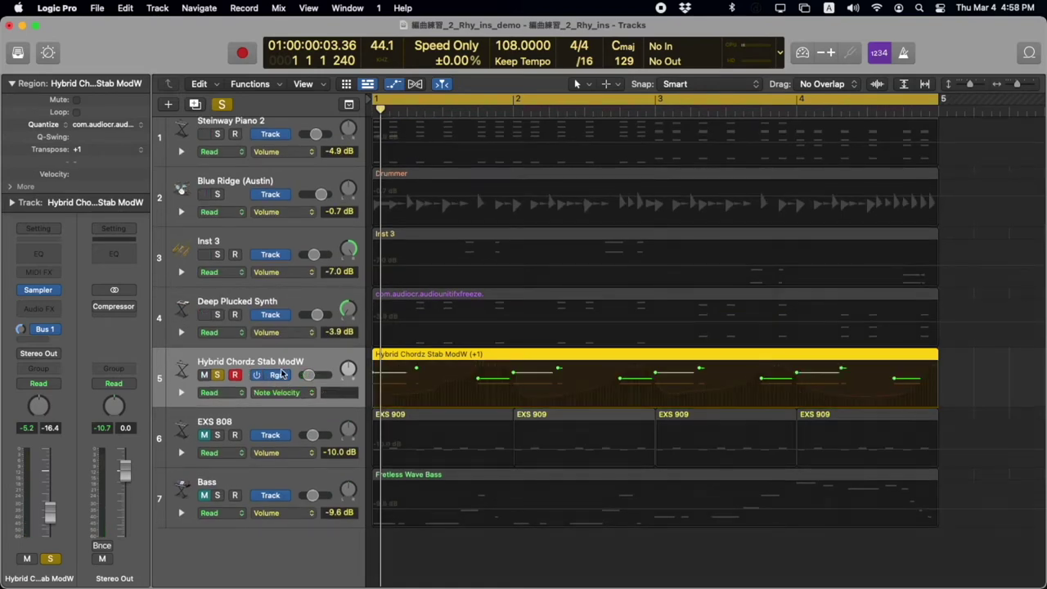
left_click(276, 393)
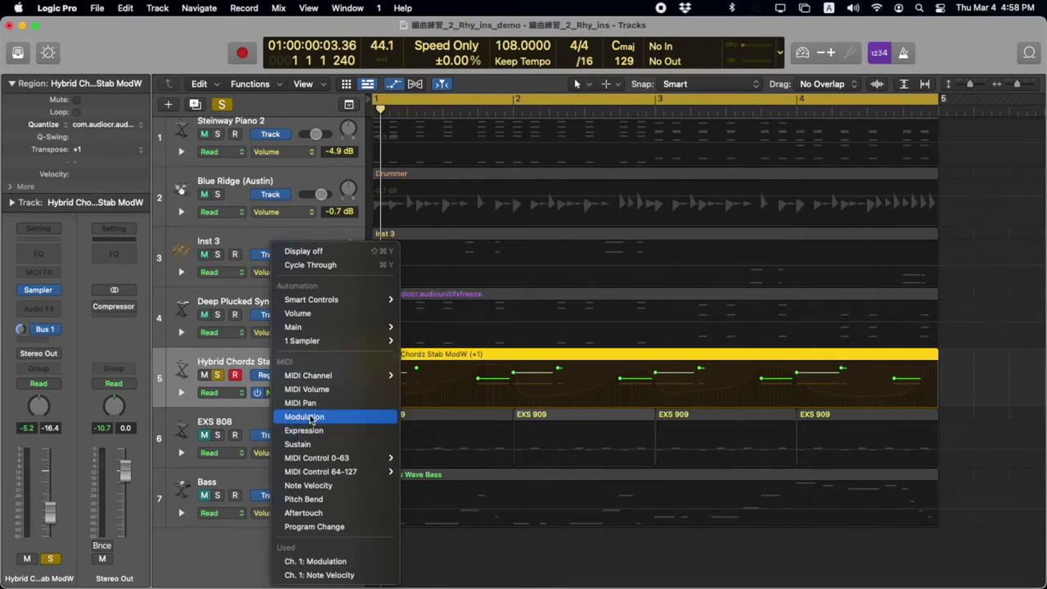
left_click(300, 418)
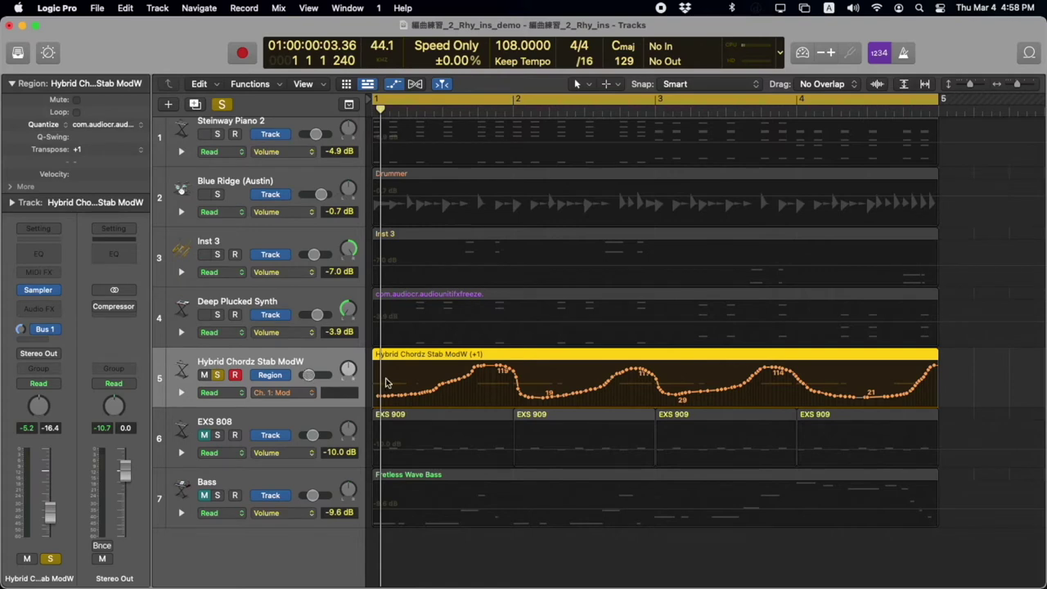
key("a")
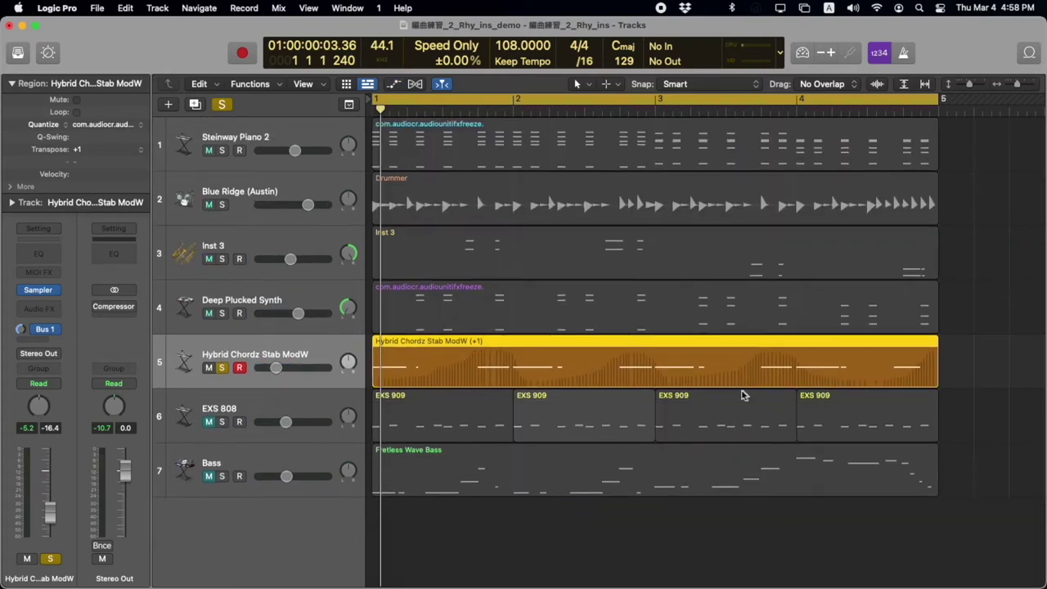
- Audition Hybrid Chordz Stab ModW soloed, clear its solo, and unmute it to play with the other tracks
key("space")
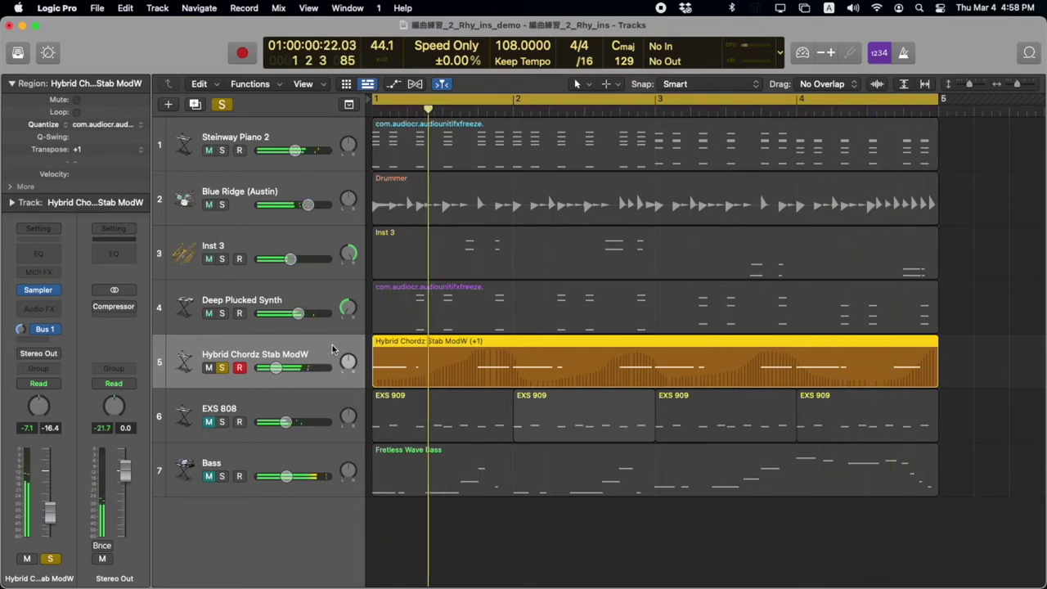
key("space")
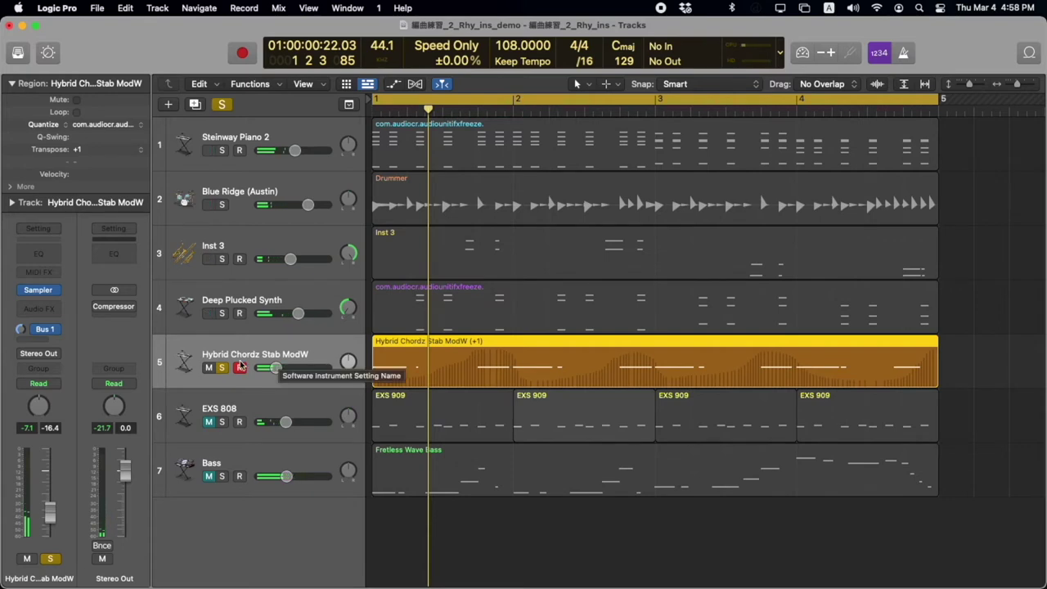
left_click(222, 369)
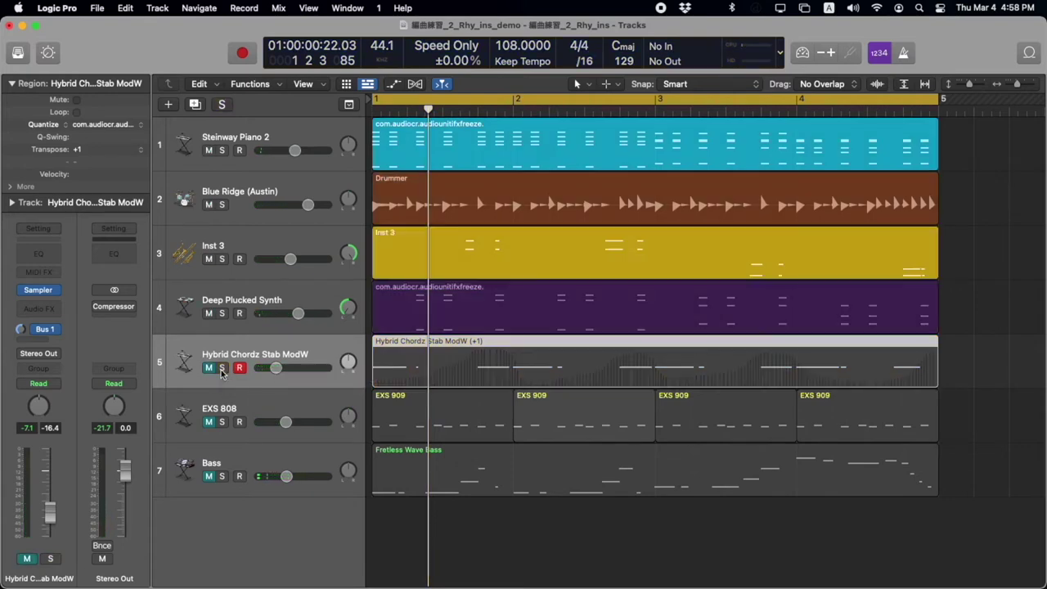
left_click(208, 368)
key("space")
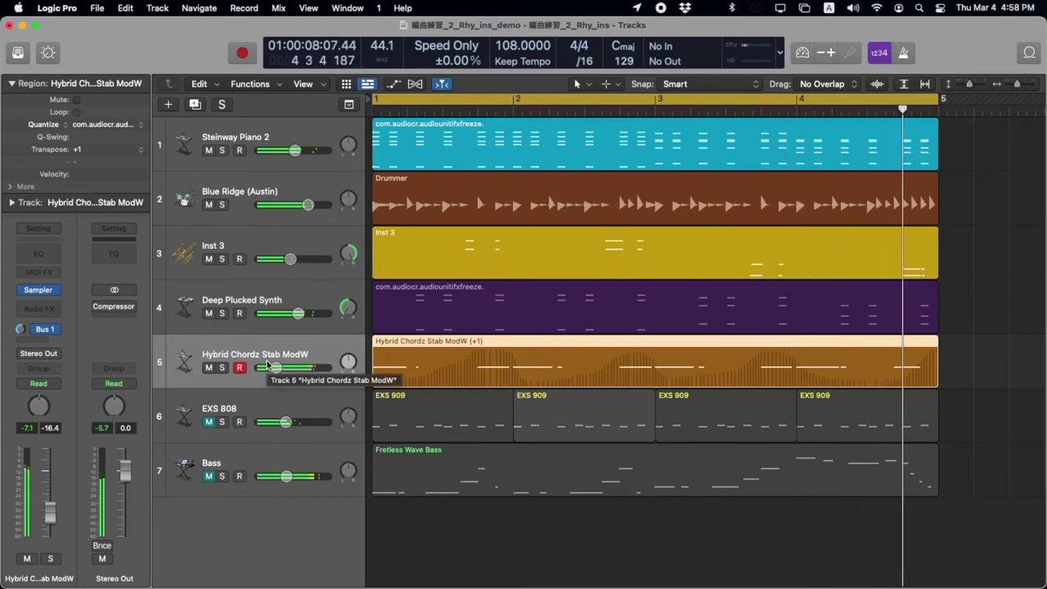
- Solo the EXS 808 track and audition its EXS 909 regions
left_click(222, 424)
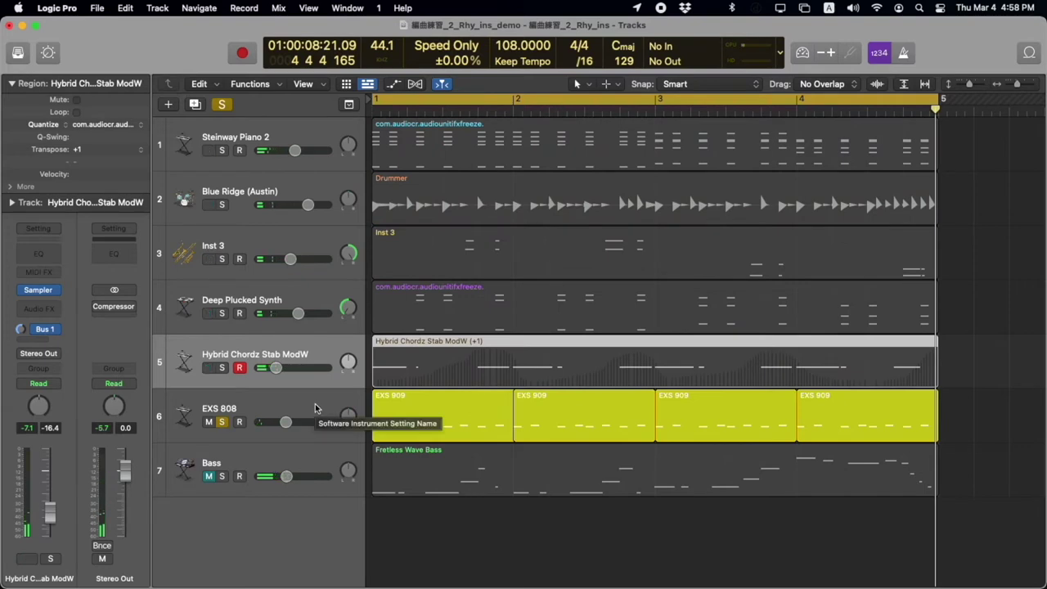
left_click(315, 404)
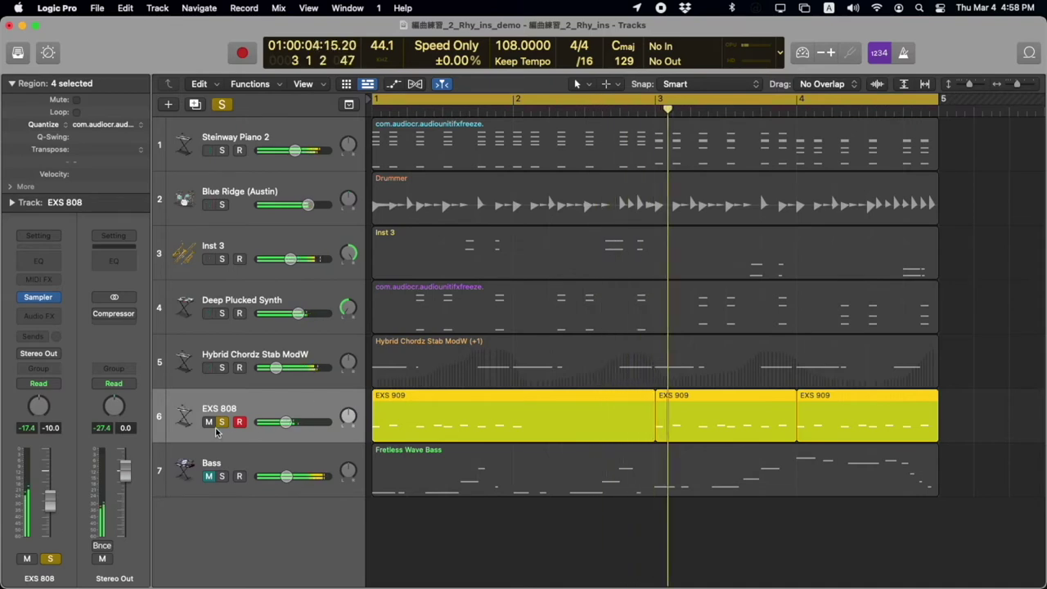
left_click(633, 524)
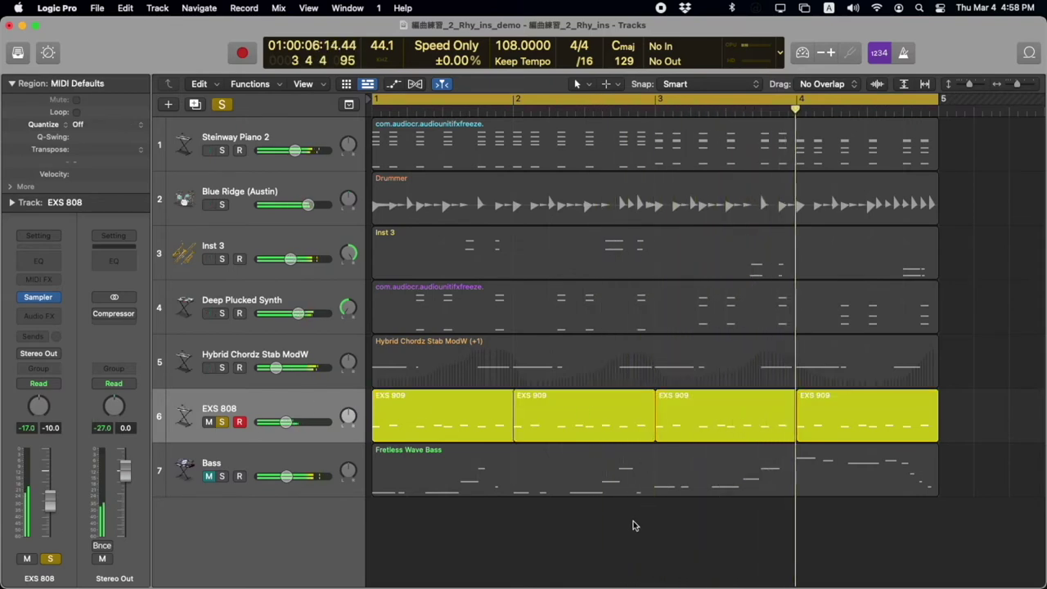
- Shorten the first EXS 909 region to one bar and set the cycle range across all four EXS 909 regions
left_click(476, 421)
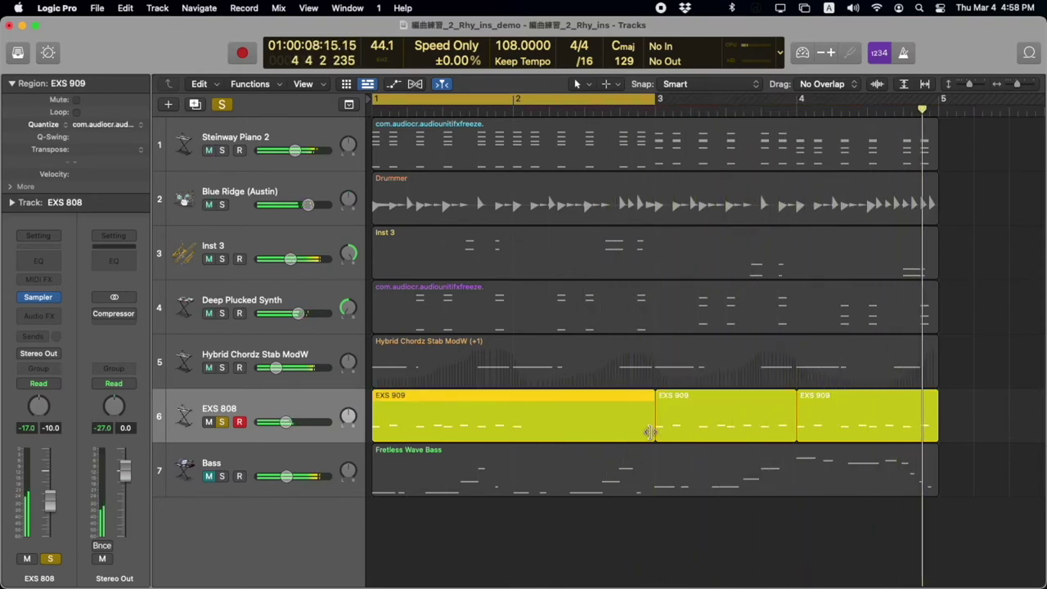
left_click_drag(647, 430, 508, 434)
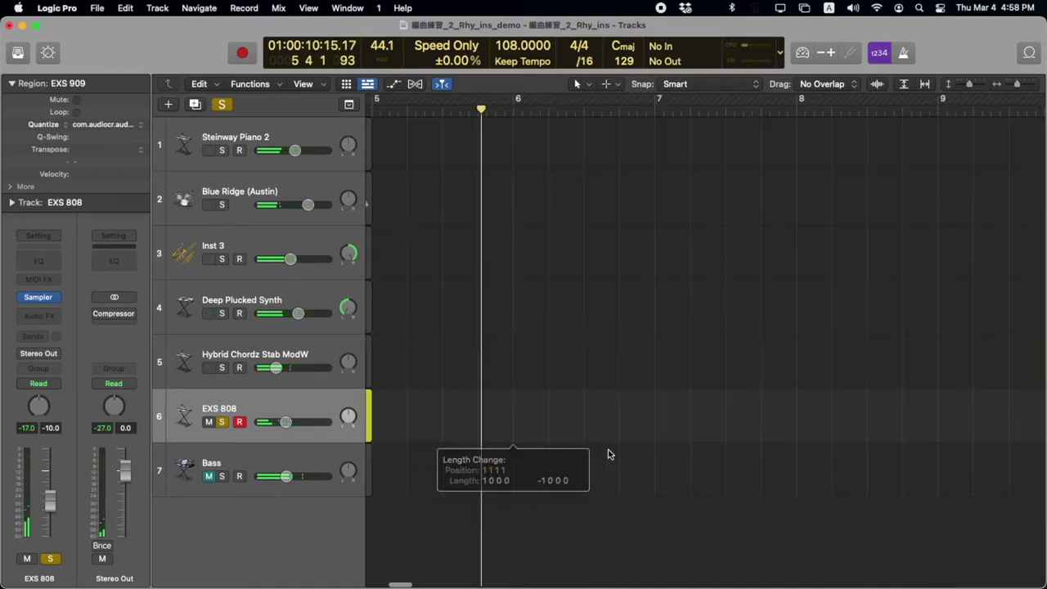
key("space")
scroll(554, 435, "left", 10)
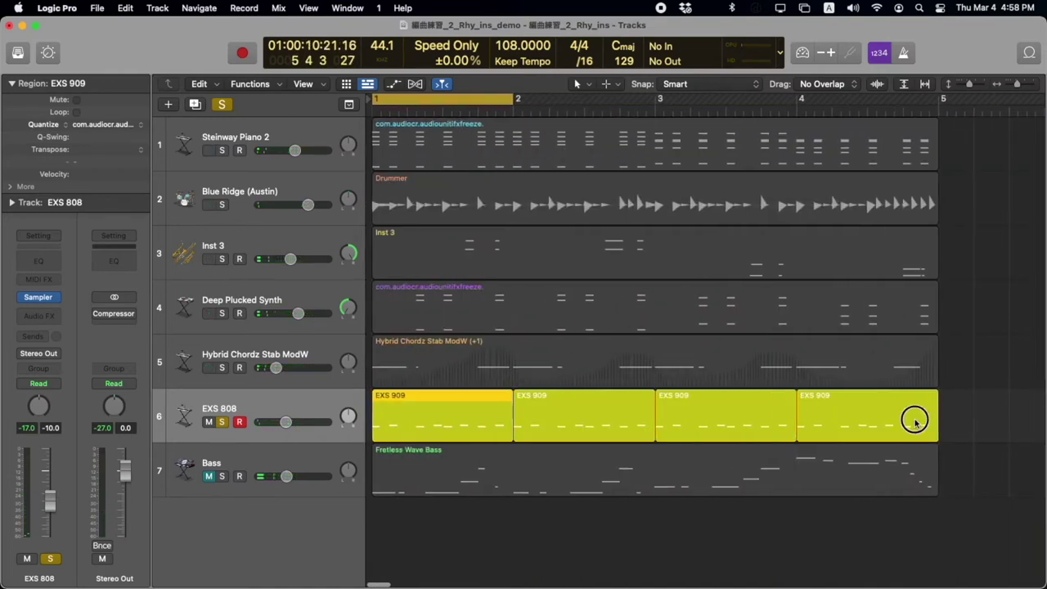
left_click_drag(961, 422, 421, 398)
key("super+u")
key("space")
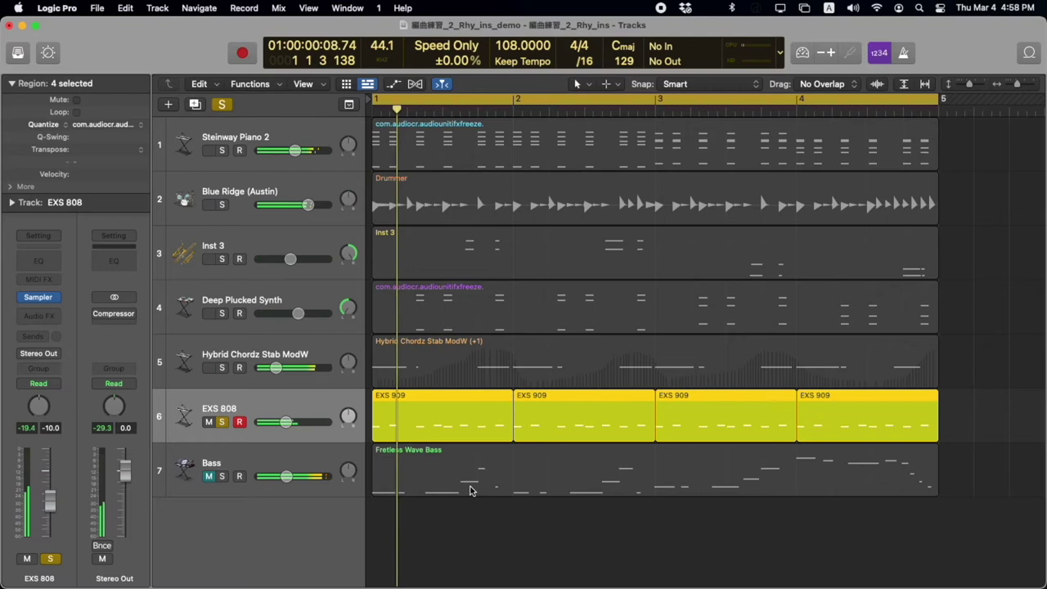
- Clear the EXS 808 solo, unmute the track, and raise its volume to -6.0 dB while playing the full mix
left_click(222, 422)
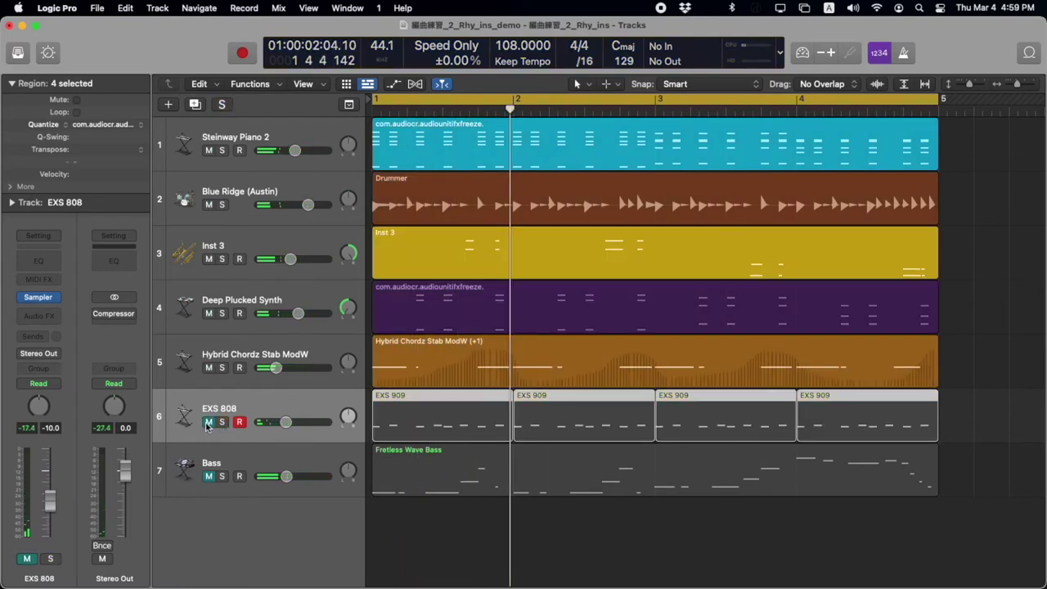
left_click(209, 423)
key("space")
mouse_move(285, 422)
left_mouse_down()
mouse_move(313, 419)
mouse_move(291, 422)
left_mouse_up()
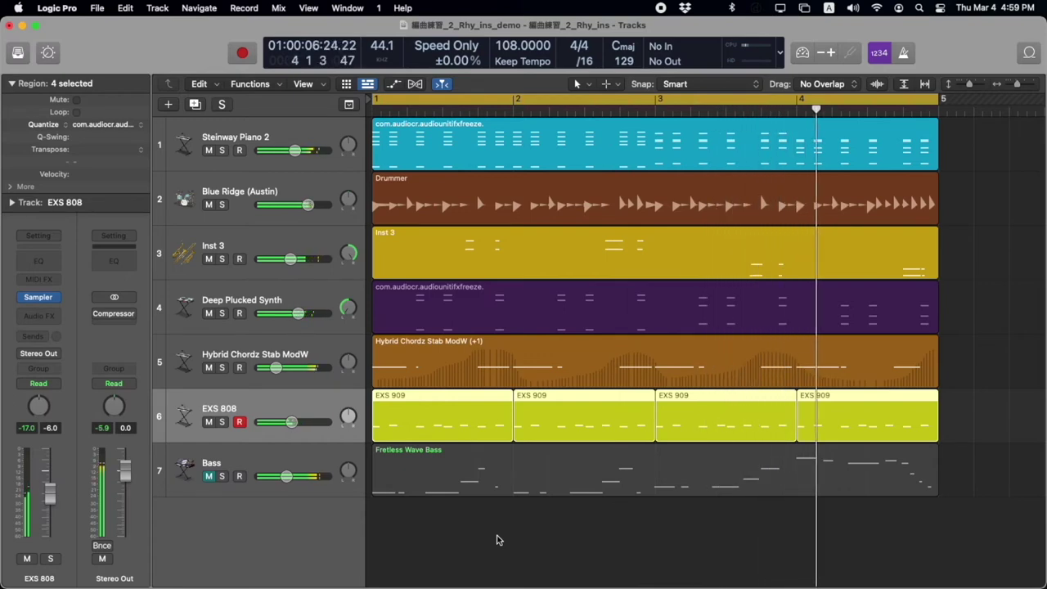
key("Return")
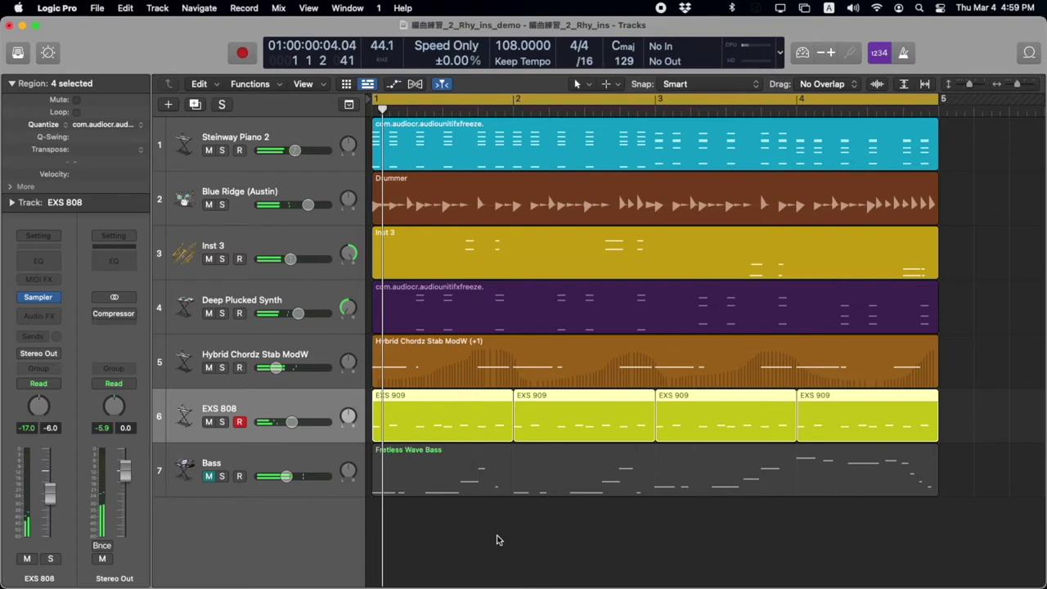
- Inspect the Blue Ridge Drummer region's beat settings and its Piano Roll view, and close the editor
left_click(308, 189)
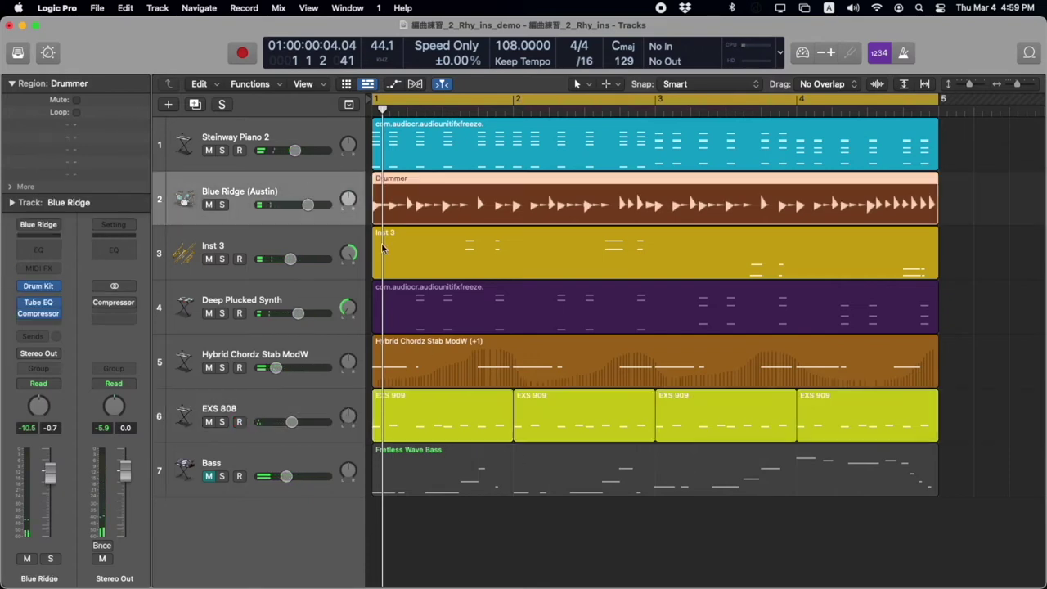
left_click(310, 406)
double_click(577, 183)
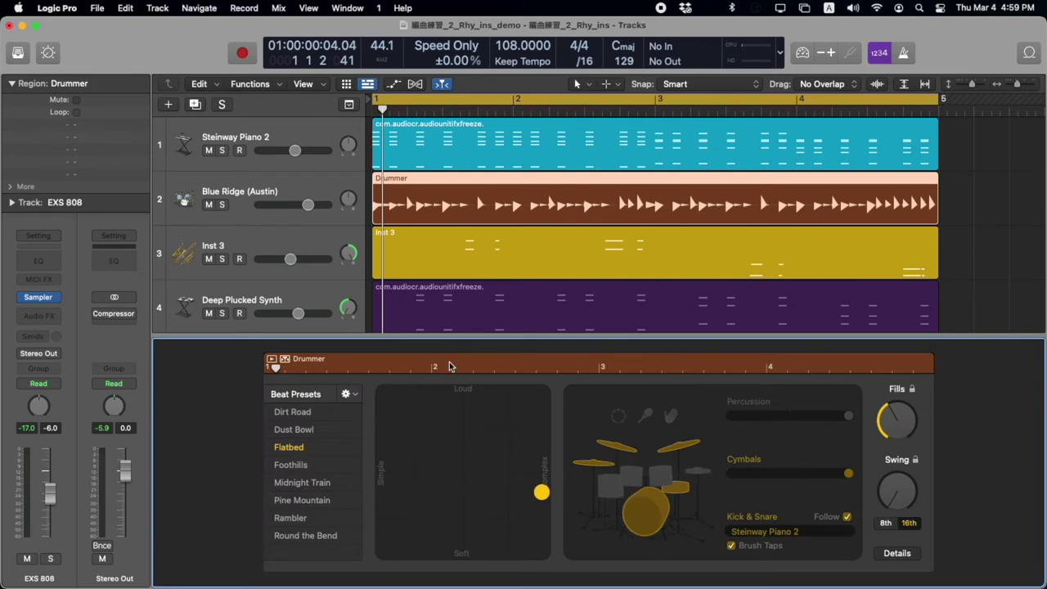
key("p")
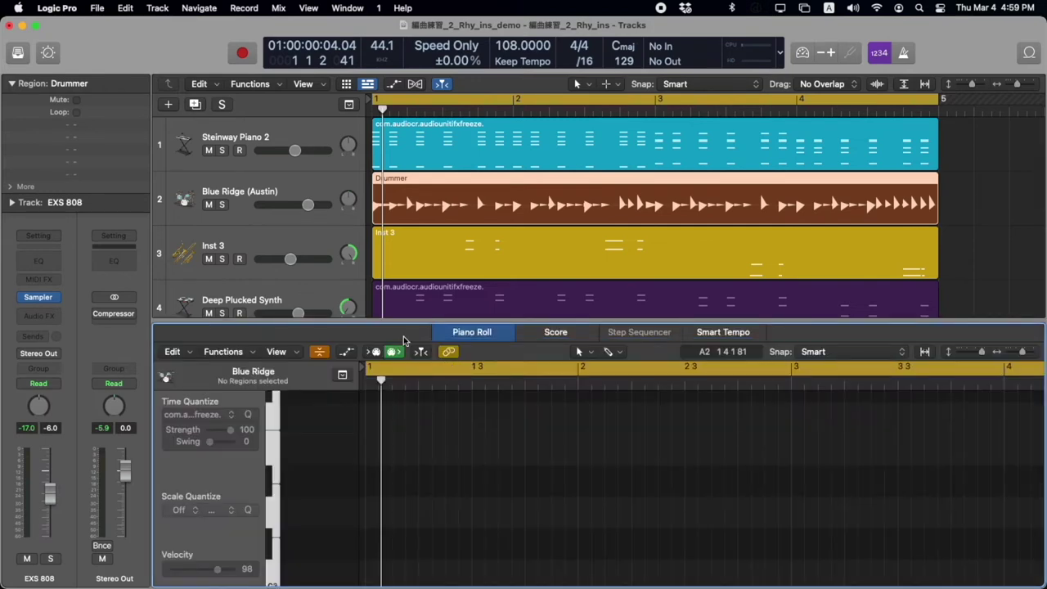
key("p")
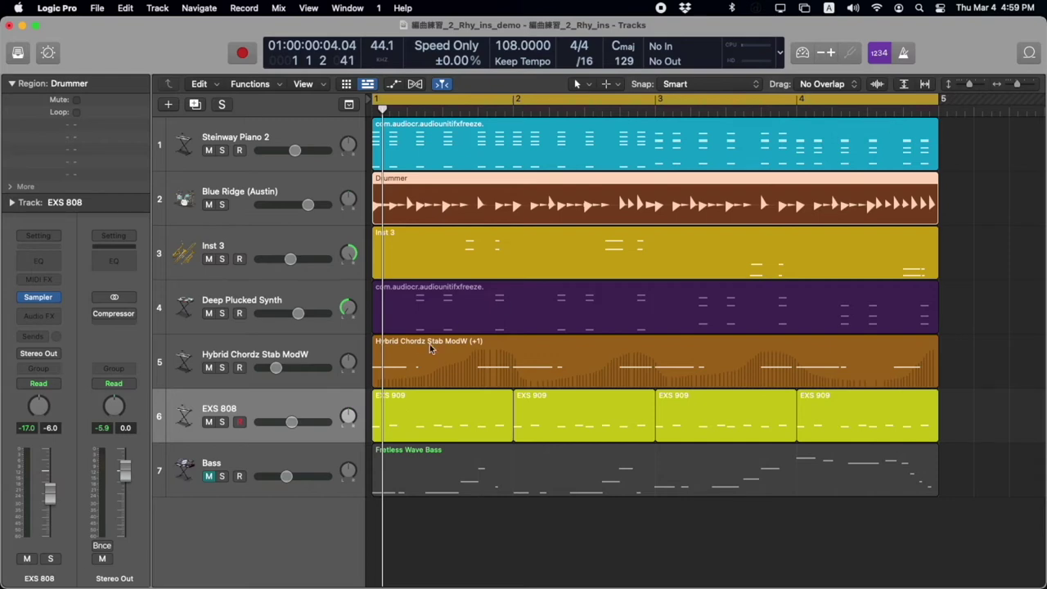
- Unmute the Bass track, audition it soloed, and open its Sculpture instrument
left_click(210, 477)
left_click(267, 462)
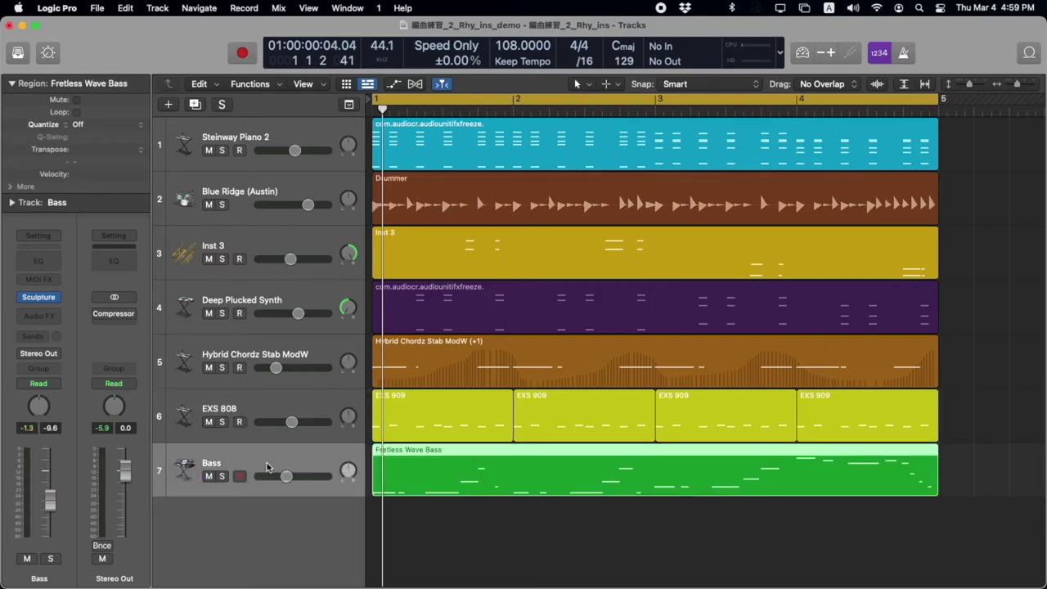
left_click(223, 477)
key("space")
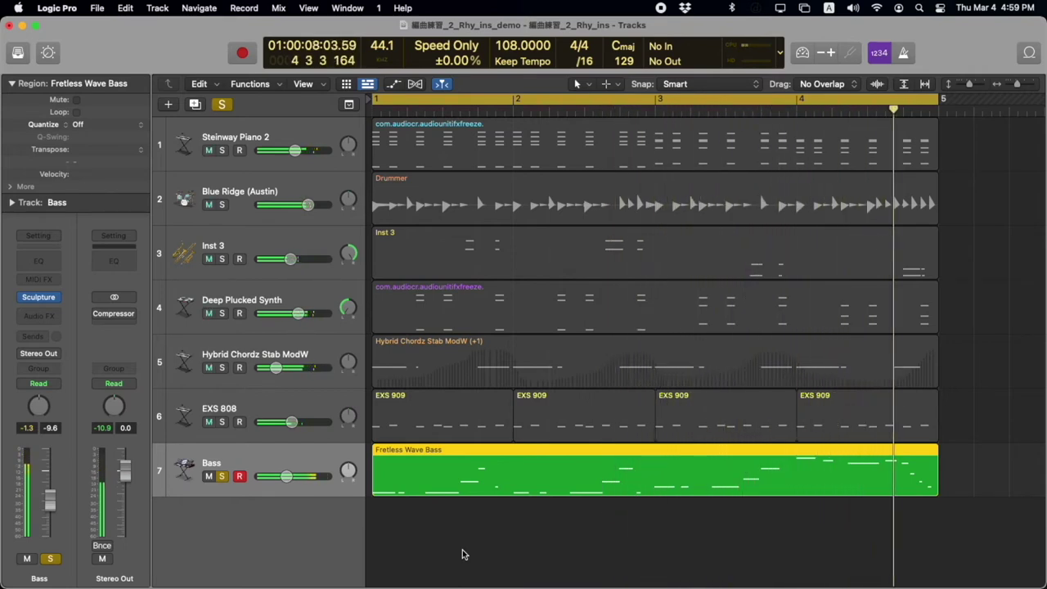
left_click(222, 477)
left_click(38, 297)
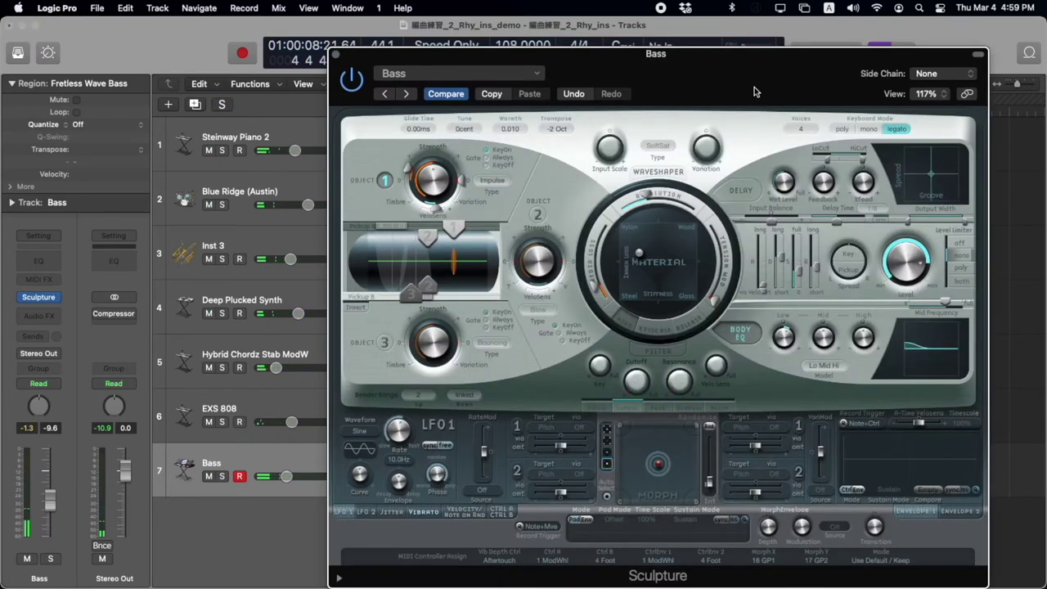
- Close the Sculpture window and replace the Bass track's instrument with the Sampler (Multi-Sample)
mouse_move(755, 75)
left_mouse_down()
mouse_move(793, 71)
mouse_move(789, 53)
left_mouse_up()
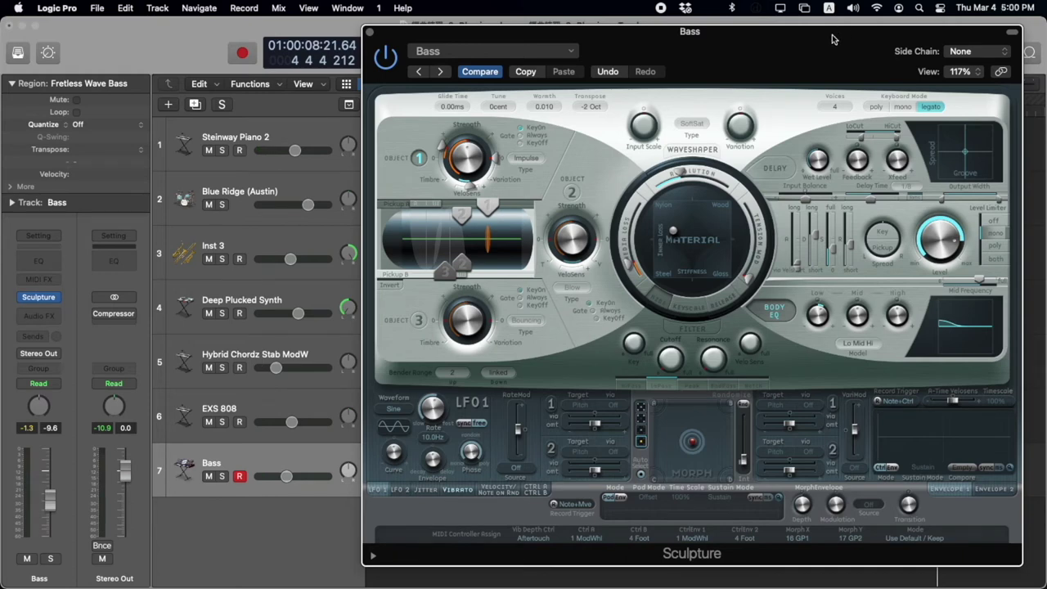
left_click_drag(830, 38, 837, 40)
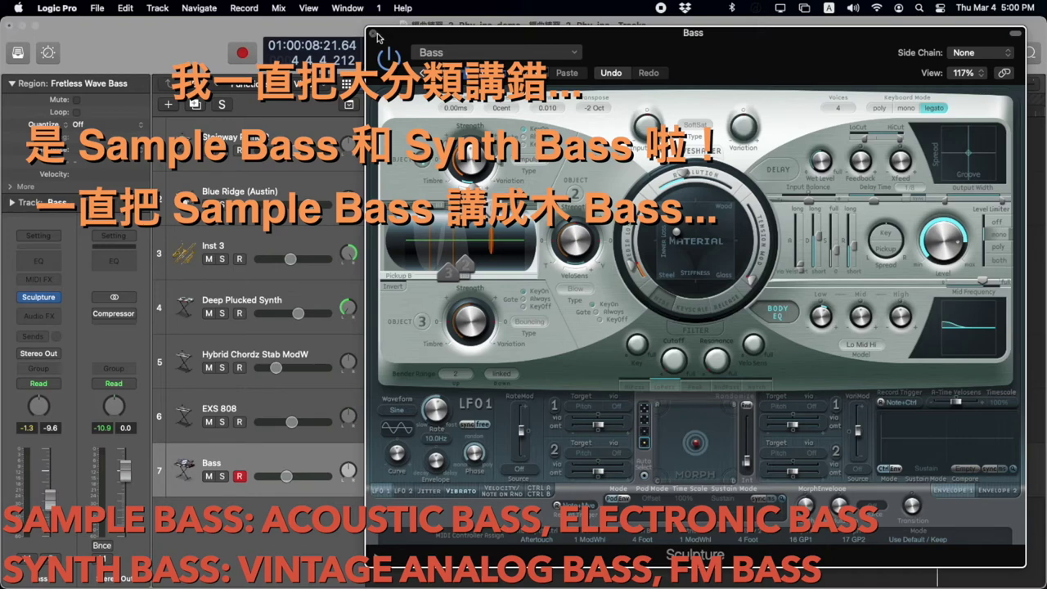
mouse_move(418, 34)
left_mouse_down()
mouse_move(417, 10)
mouse_move(419, 23)
left_mouse_up()
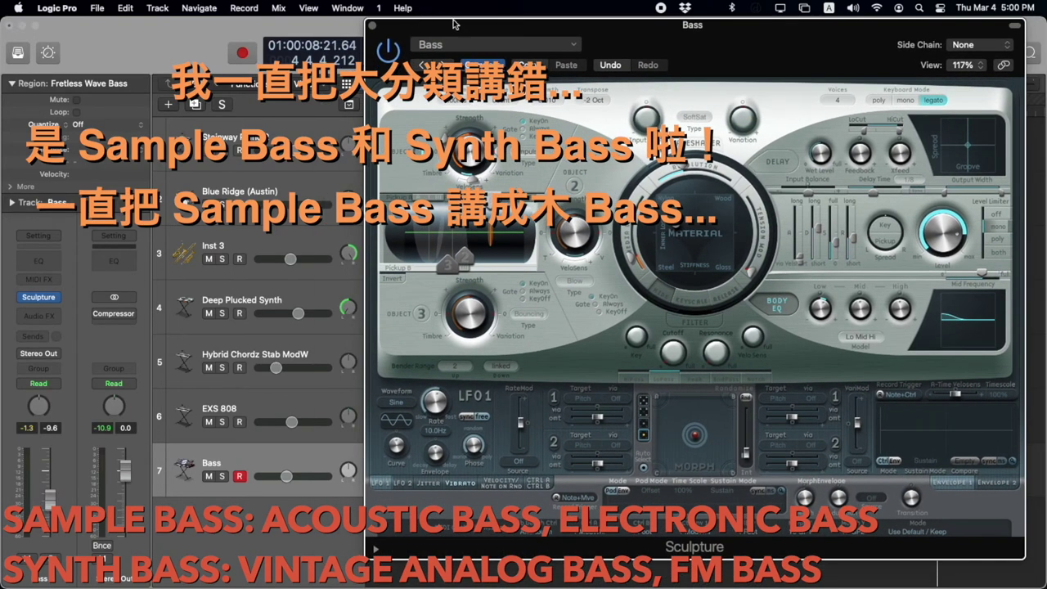
left_click(374, 27)
left_click(61, 298)
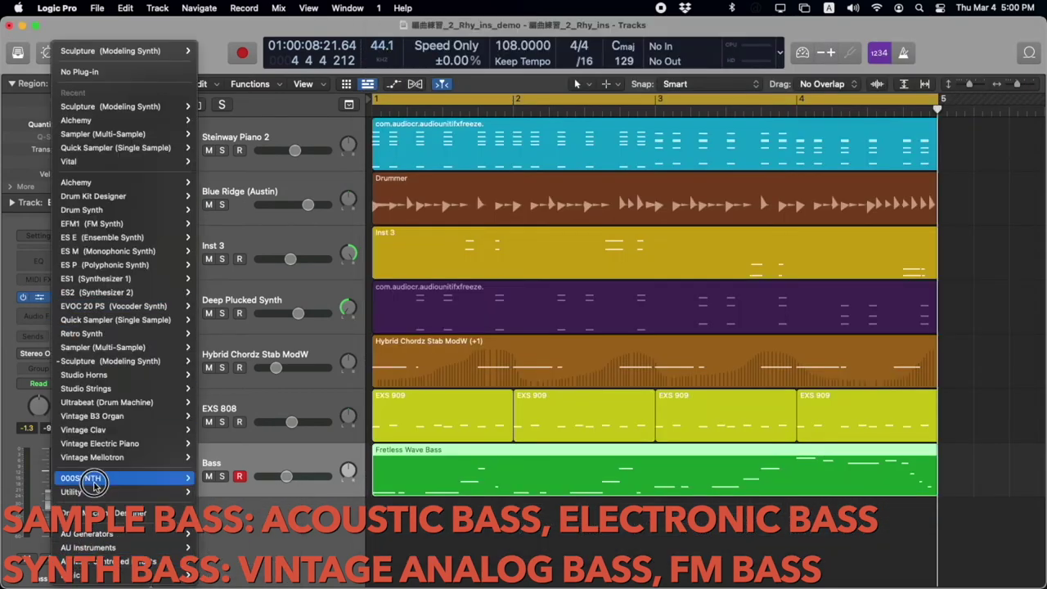
mouse_move(95, 485)
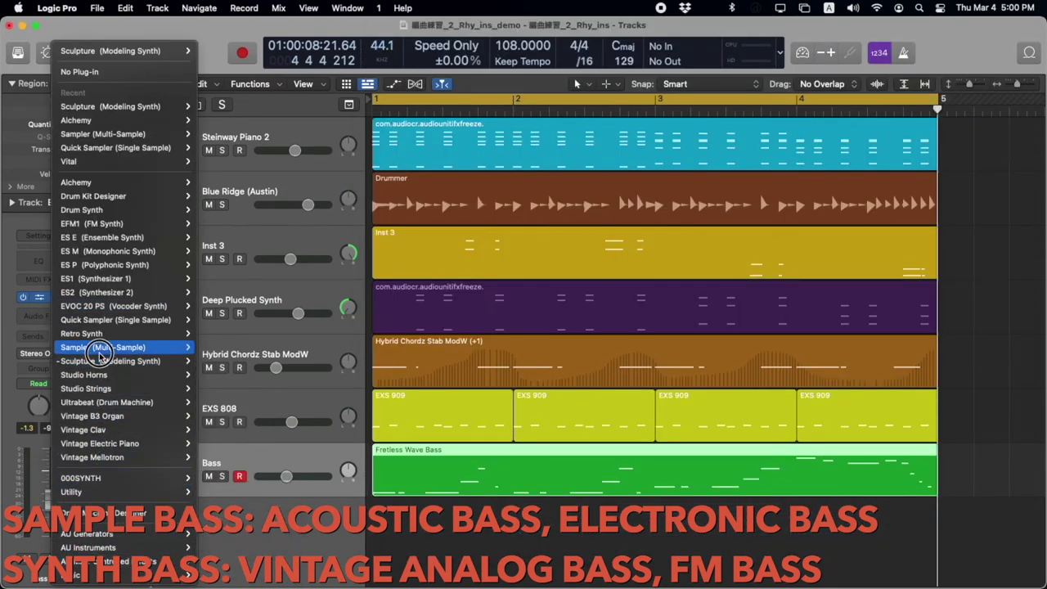
left_click(432, 367)
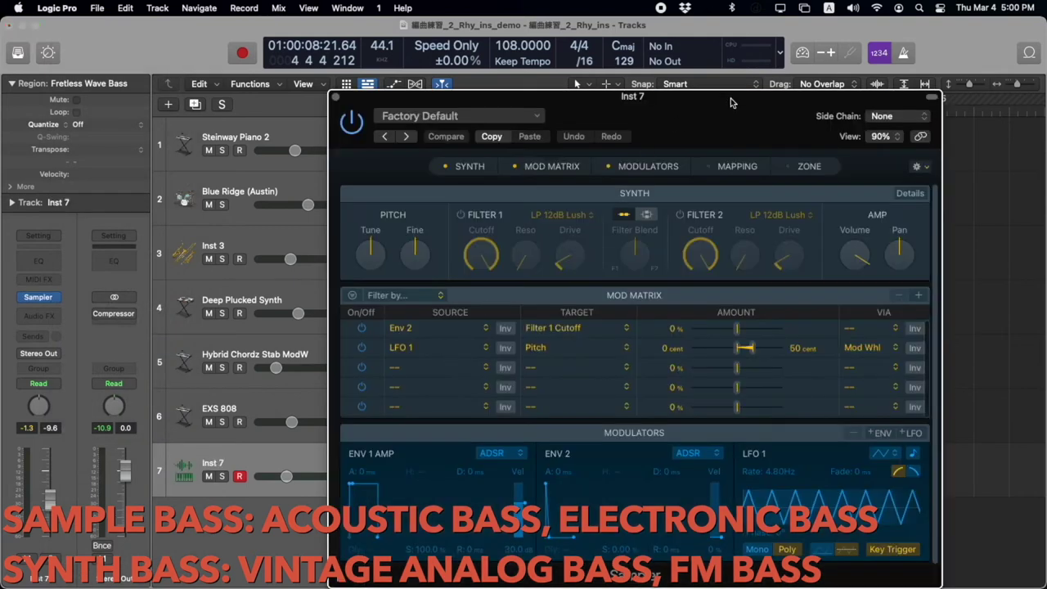
- Load the Liverpool Bass preset from the Sampler's electric bass presets
left_click_drag(732, 98, 798, 82)
left_click(553, 105)
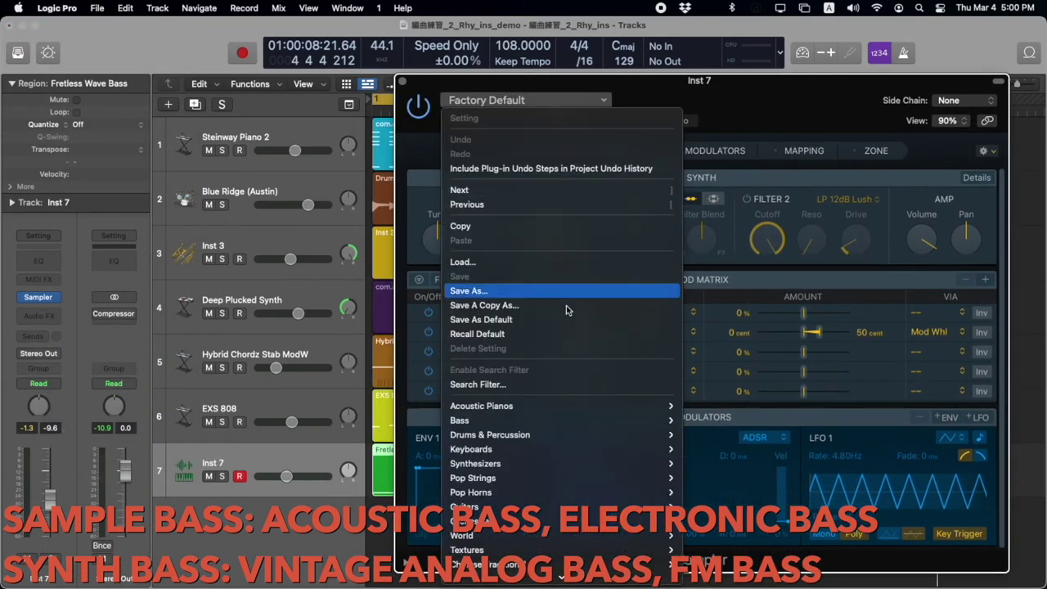
mouse_move(667, 420)
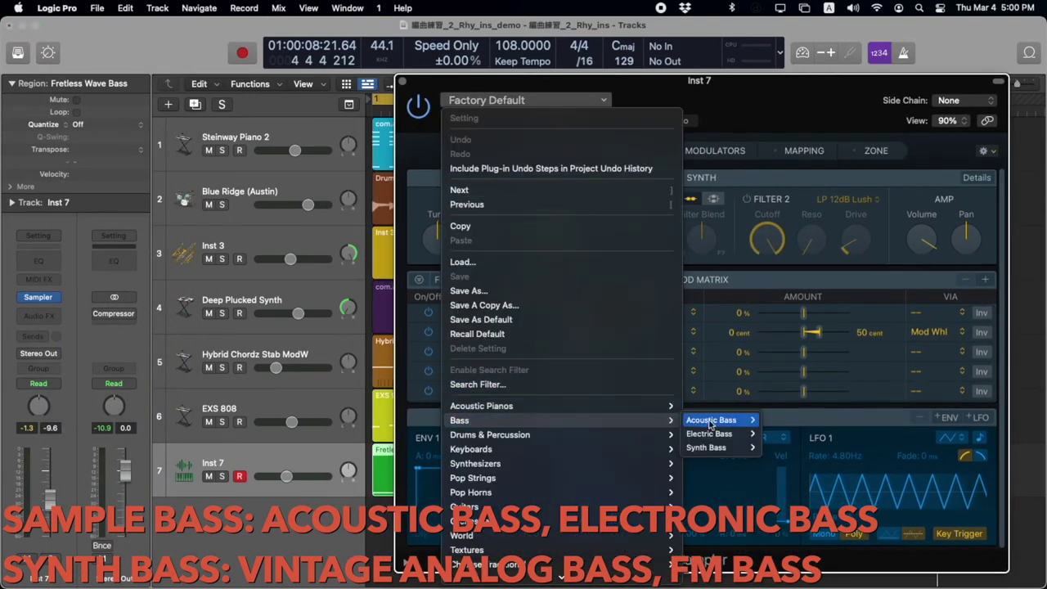
mouse_move(734, 438)
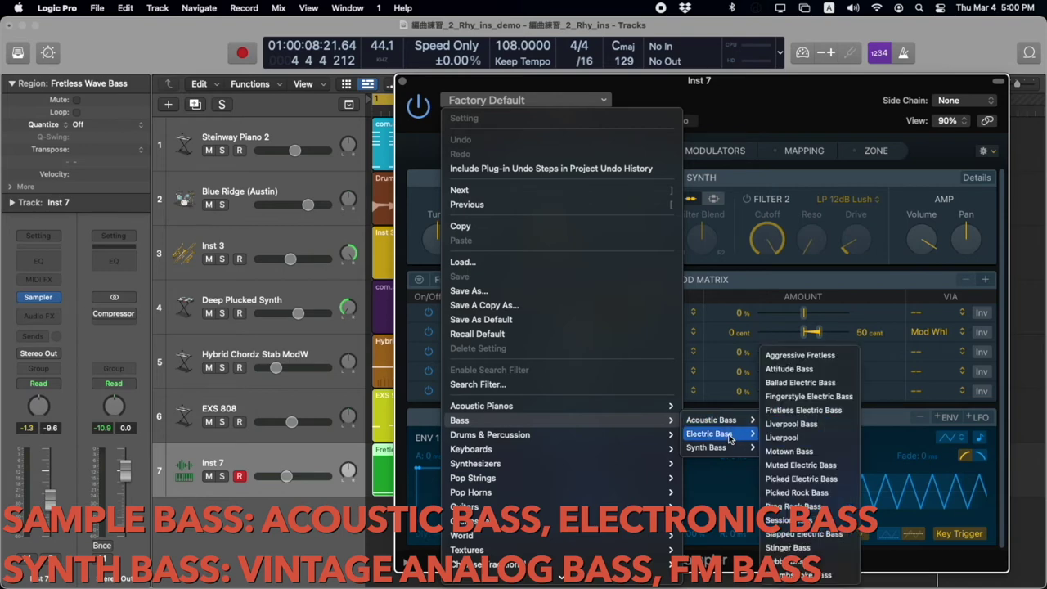
left_click(818, 424)
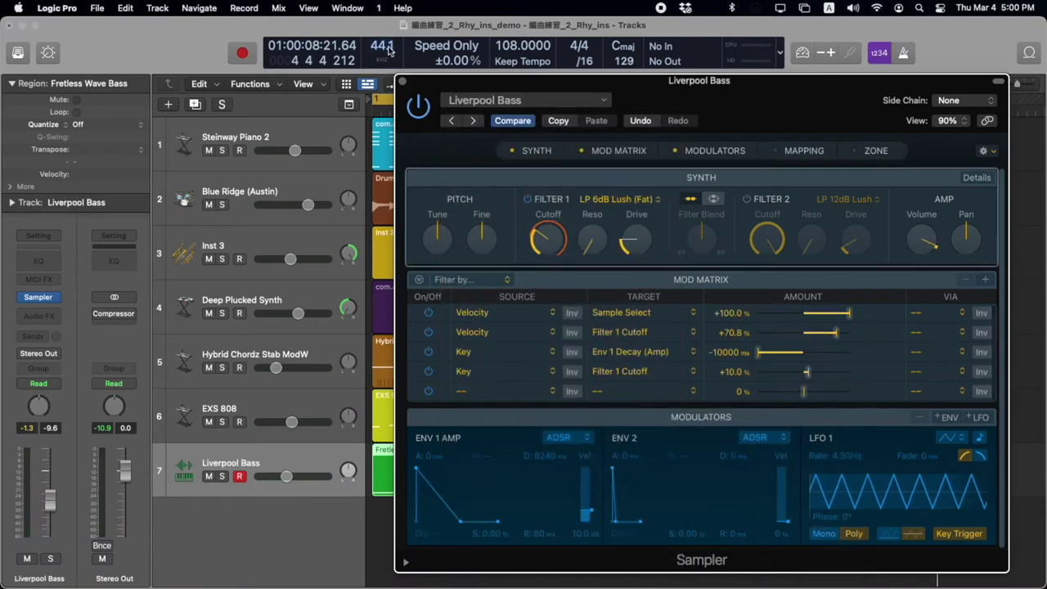
- Solo the Liverpool Bass track and play its region from the start of the project
left_click(221, 483)
key("Return")
key("space")
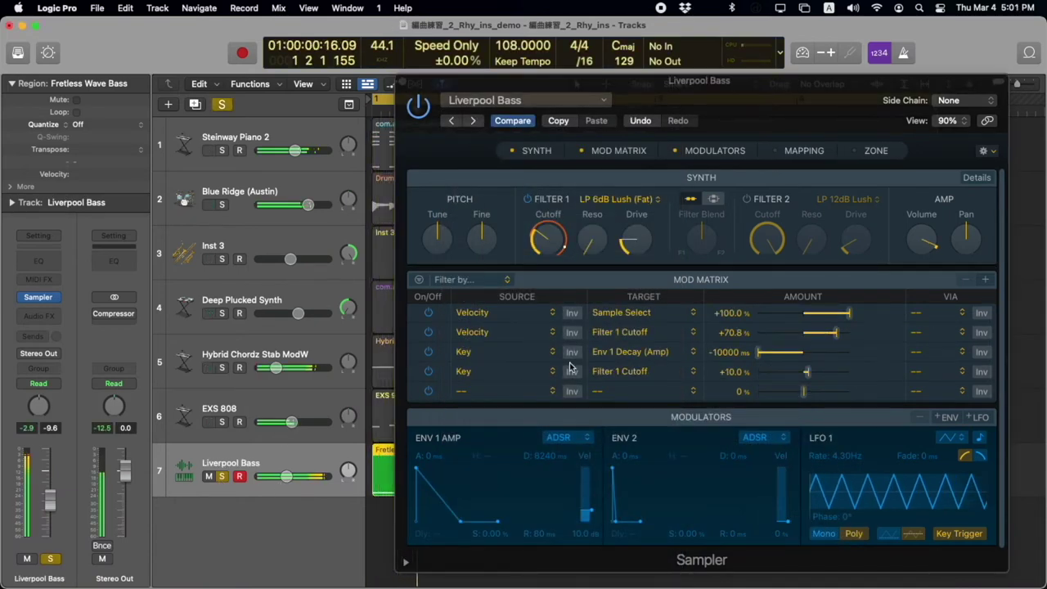
mouse_move(800, 99)
left_mouse_down()
mouse_move(188, 204)
mouse_move(367, 121)
mouse_move(329, 106)
mouse_move(797, 82)
left_mouse_up()
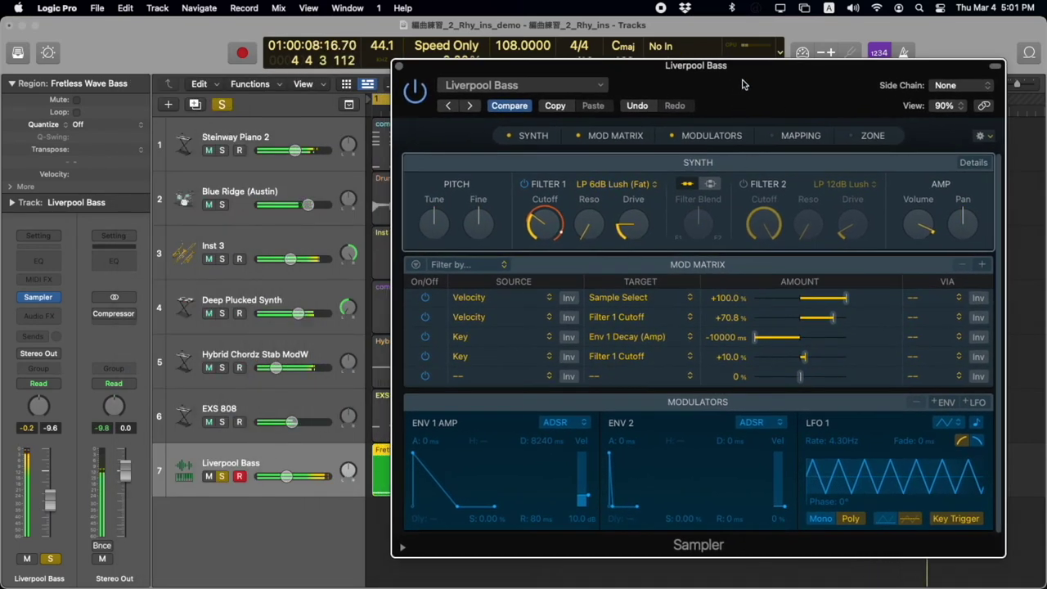
key("space")
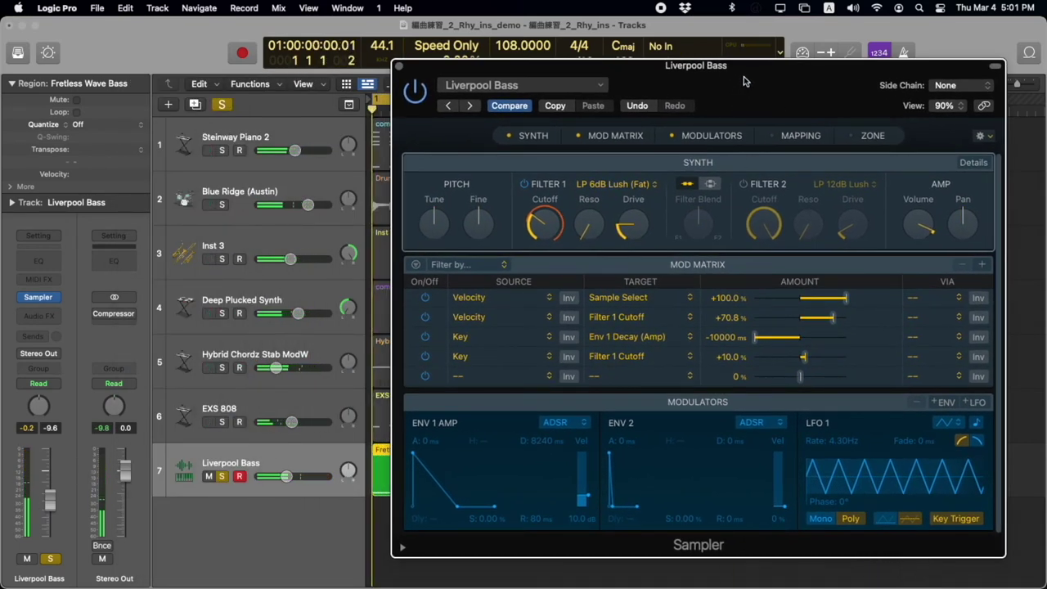
- Show Musical Typing beside the Sampler window and repeatedly play the note A on the Liverpool Bass
key("super+k")
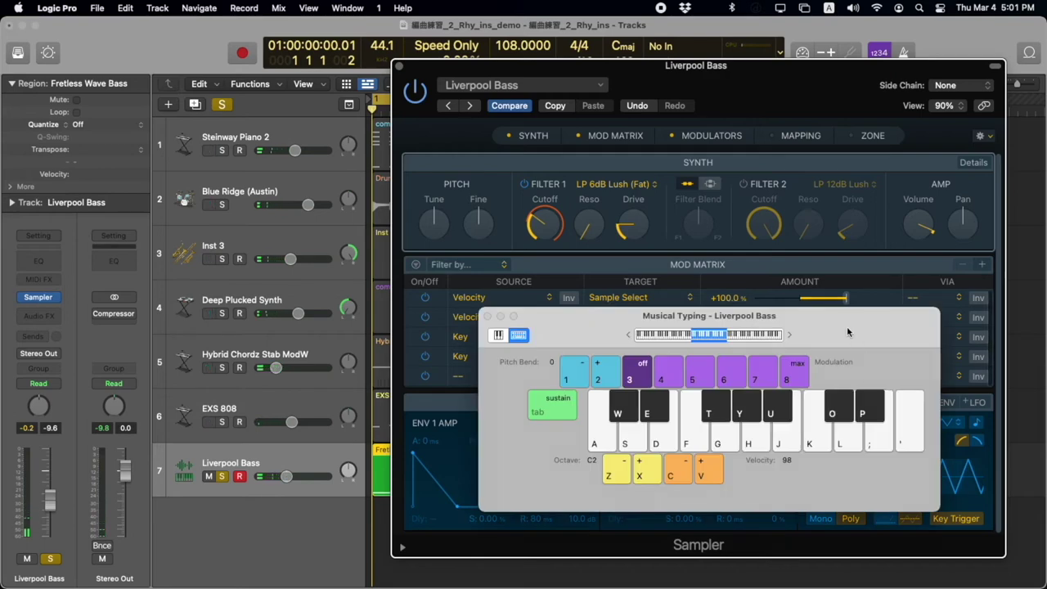
left_click_drag(840, 319, 944, 396)
left_click_drag(814, 69, 708, 27)
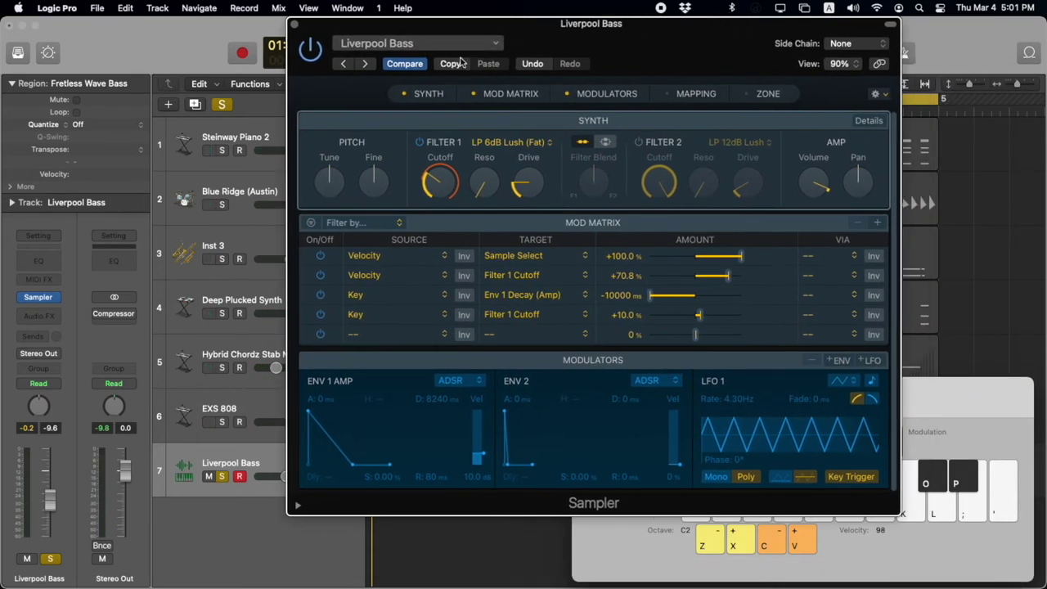
left_click_drag(914, 389, 870, 346)
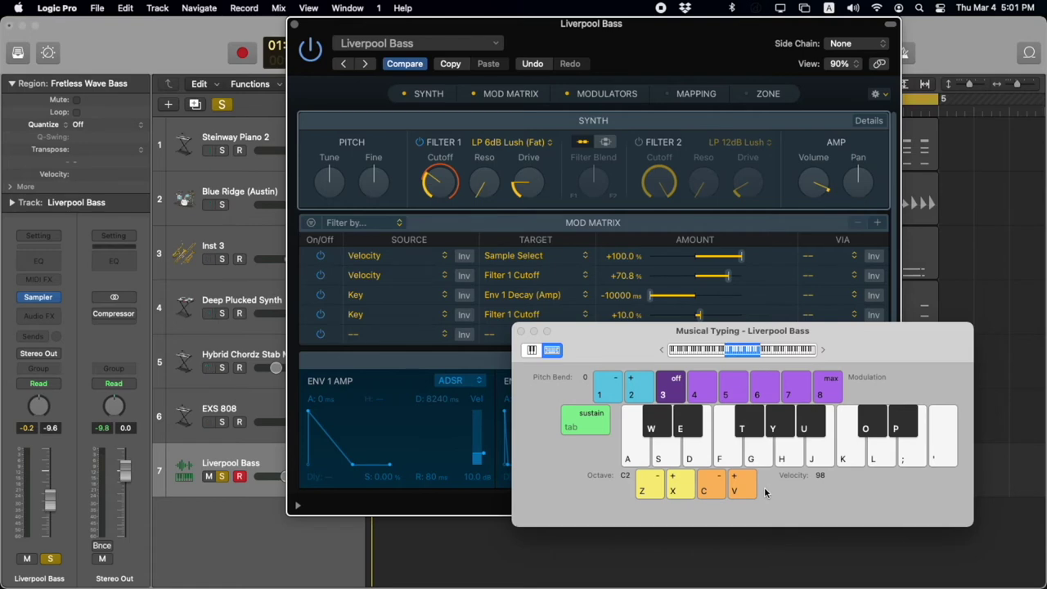
key("h")
key("h")
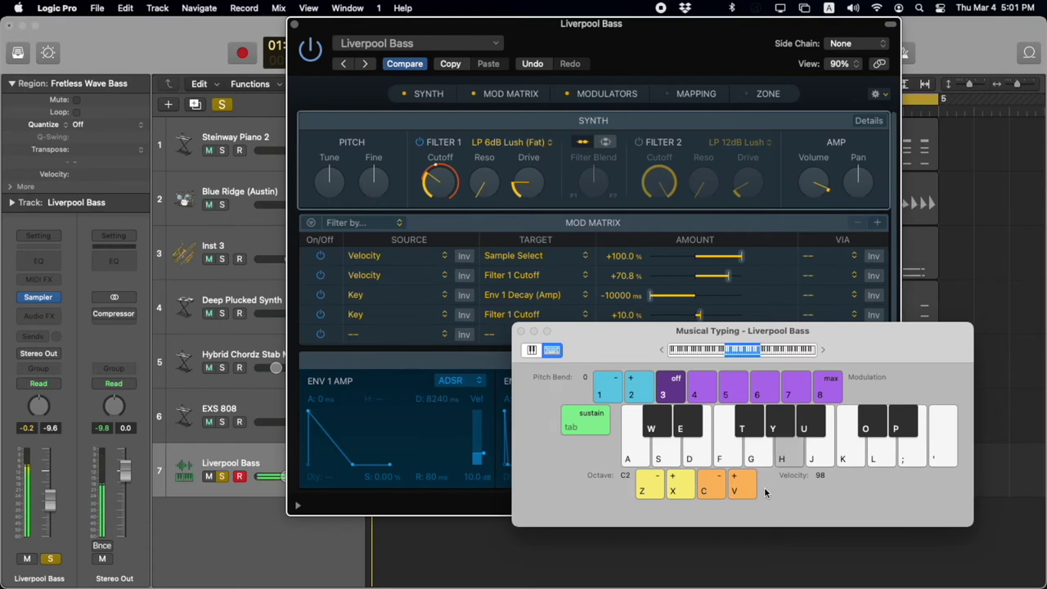
key("h")
key("h")
key("h")
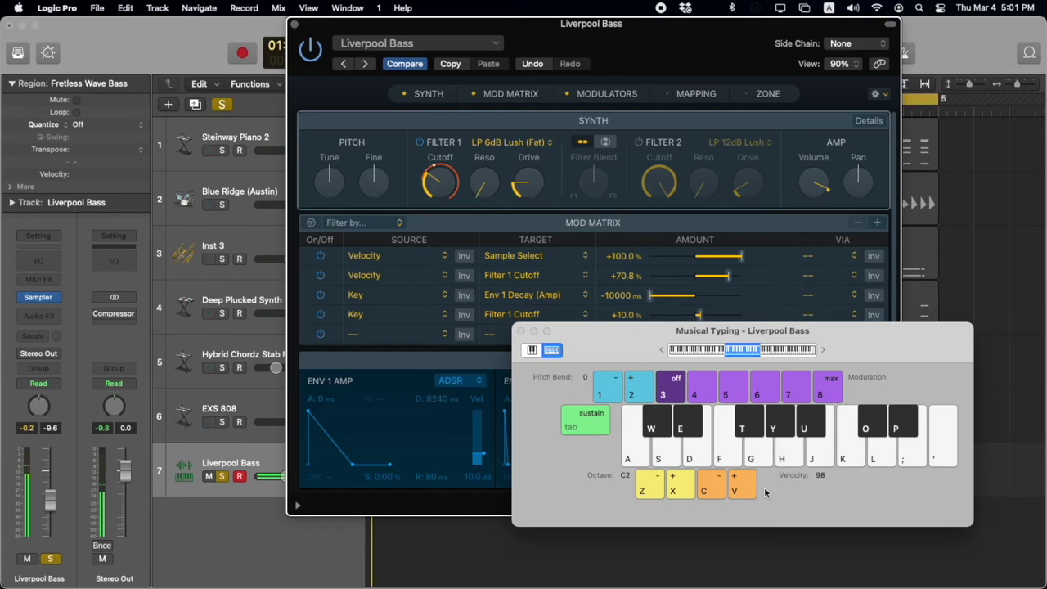
- Switch the Sampler to the Slapped Electric Bass preset and bring Musical Typing back to the front
left_click(432, 43)
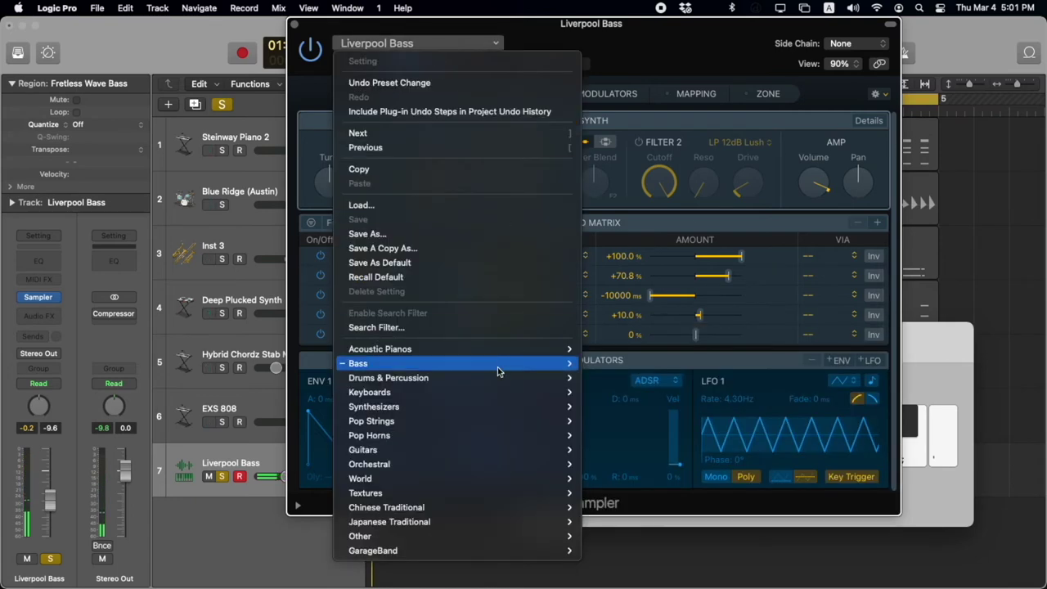
mouse_move(515, 365)
mouse_move(622, 376)
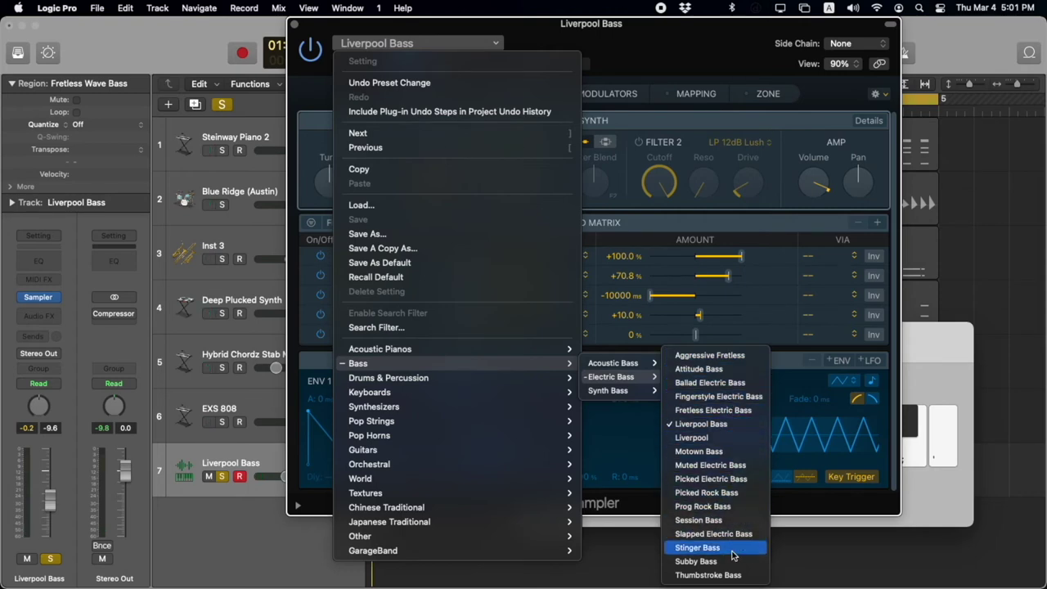
left_click(708, 535)
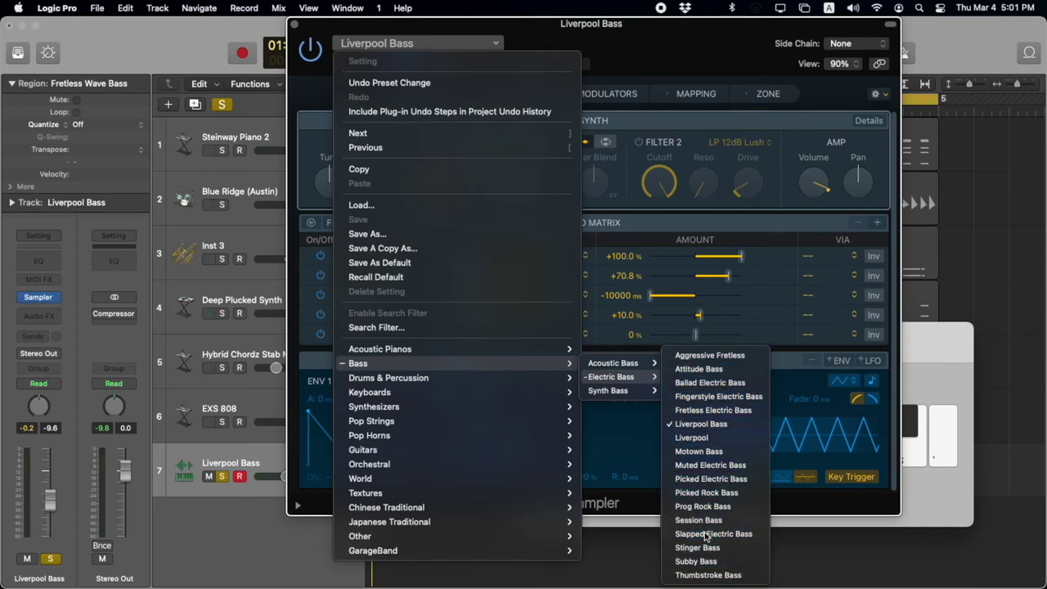
left_click(938, 350)
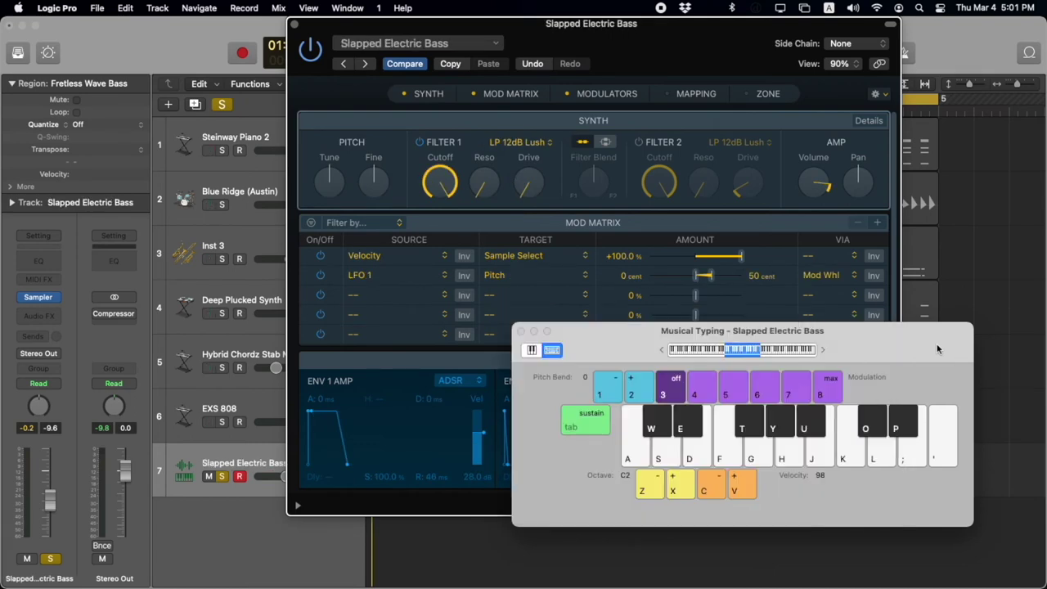
- Audition the Slapped Electric Bass by repeatedly playing the note A at velocity 98
key("h")
key("h")
key("h")
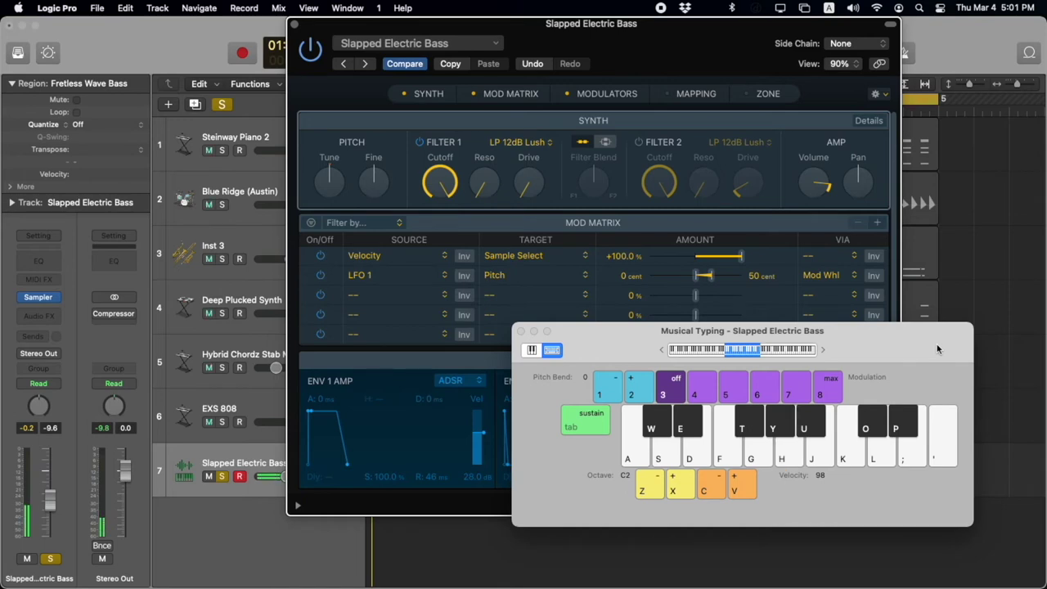
key("h")
key("h")
key("h")
key("h")
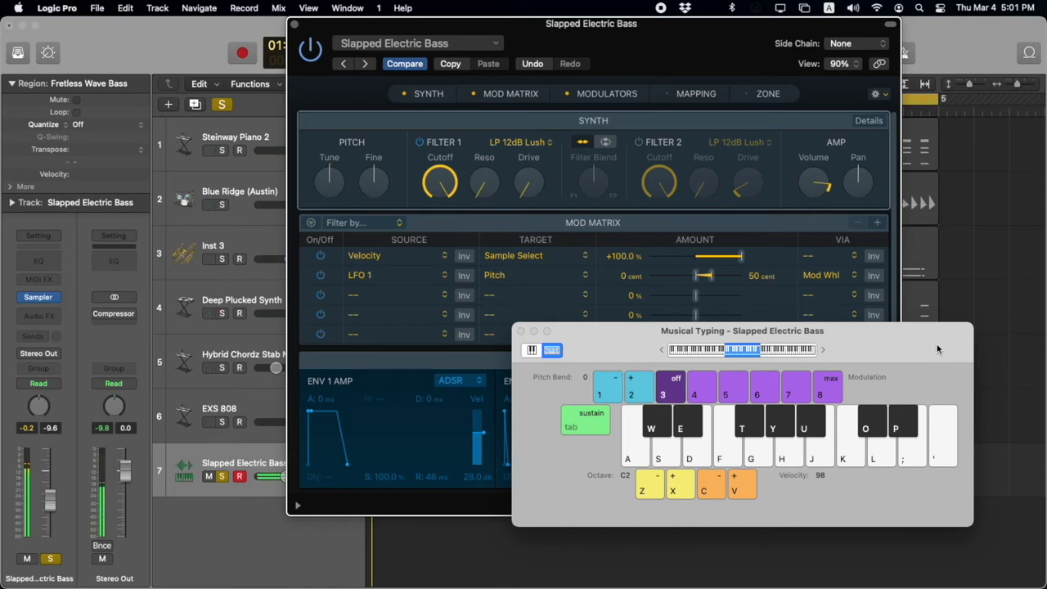
key("h")
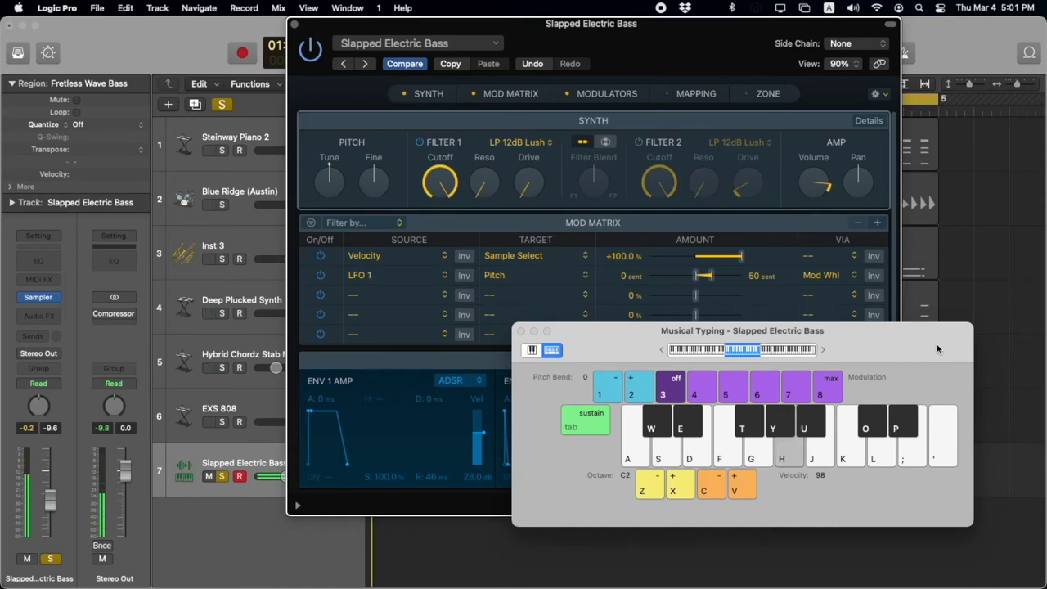
- Raise the Musical Typing velocity to 127 and play the low C to hear the hard slap
left_click(749, 491)
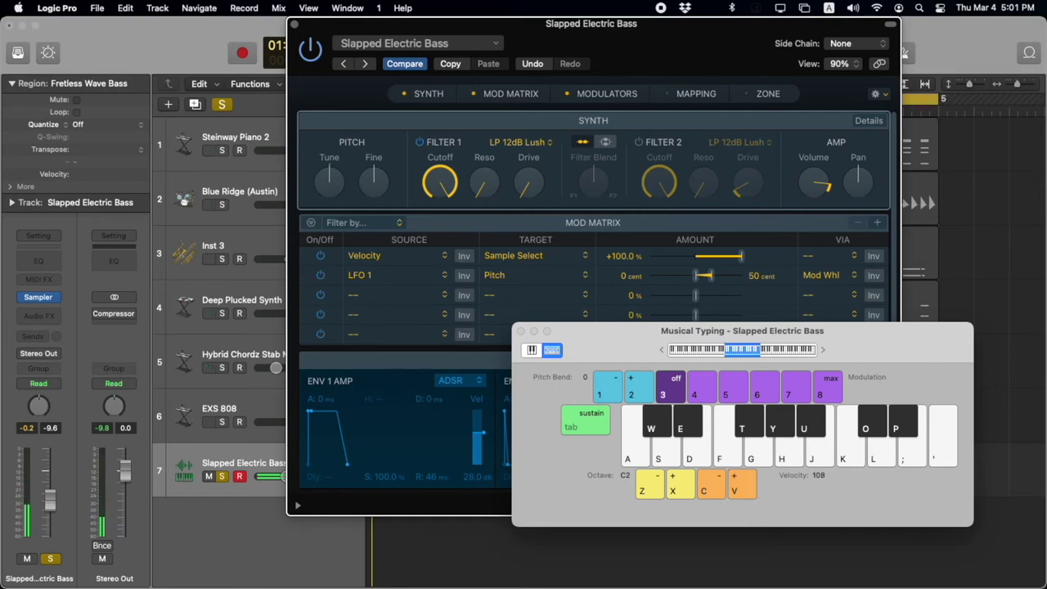
left_click(751, 493)
key("a")
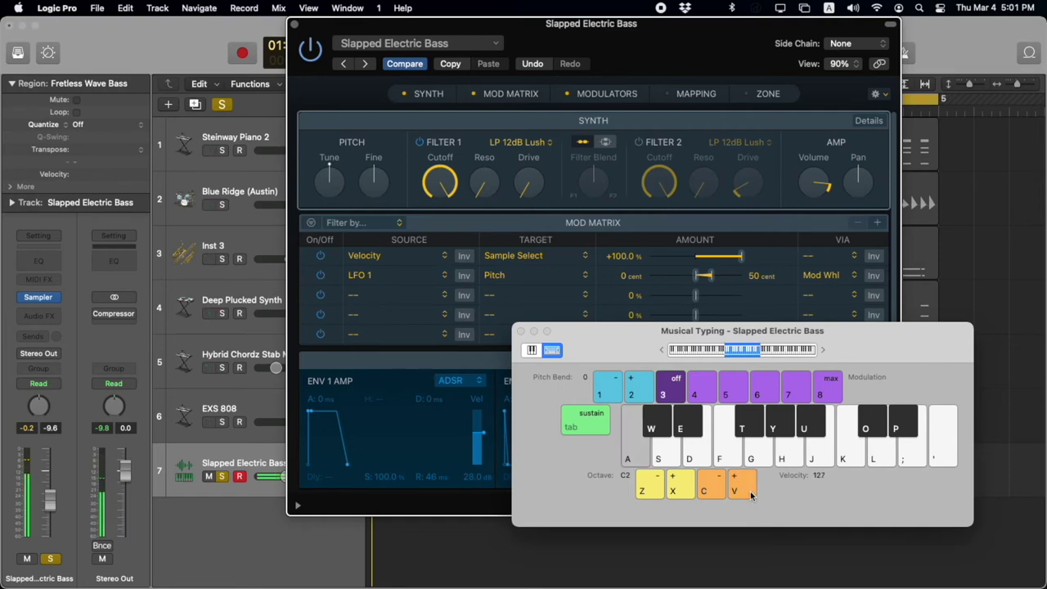
left_click(751, 494)
key("a")
- Lower the Musical Typing velocity in steps to 77, playing the low C at each level
left_click(710, 489)
key("a")
left_click(708, 490)
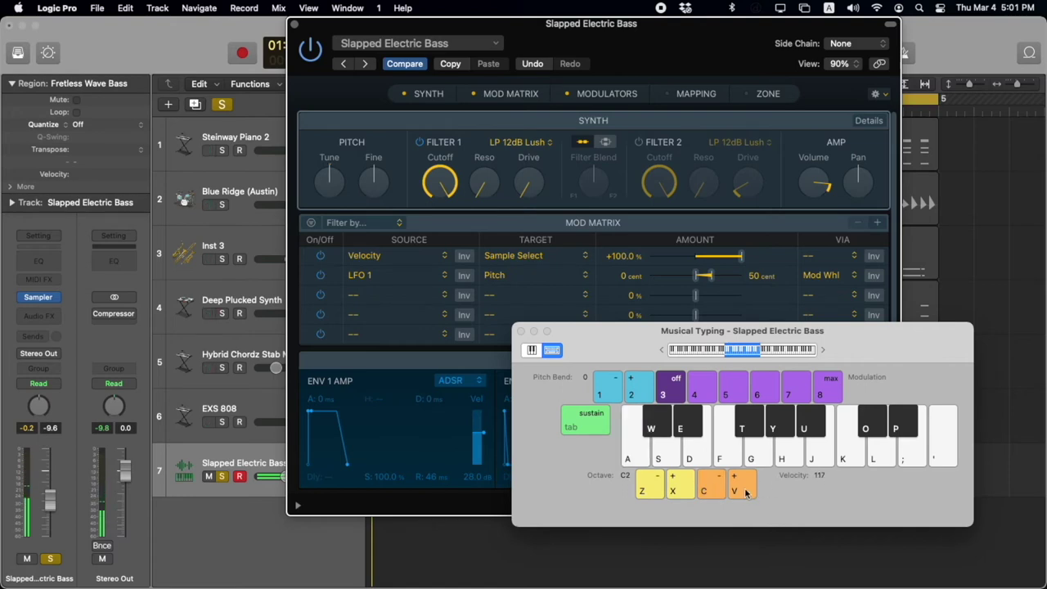
key("a")
left_click(709, 490)
key("a")
left_click(709, 491)
key("a")
left_click(709, 491)
key("a")
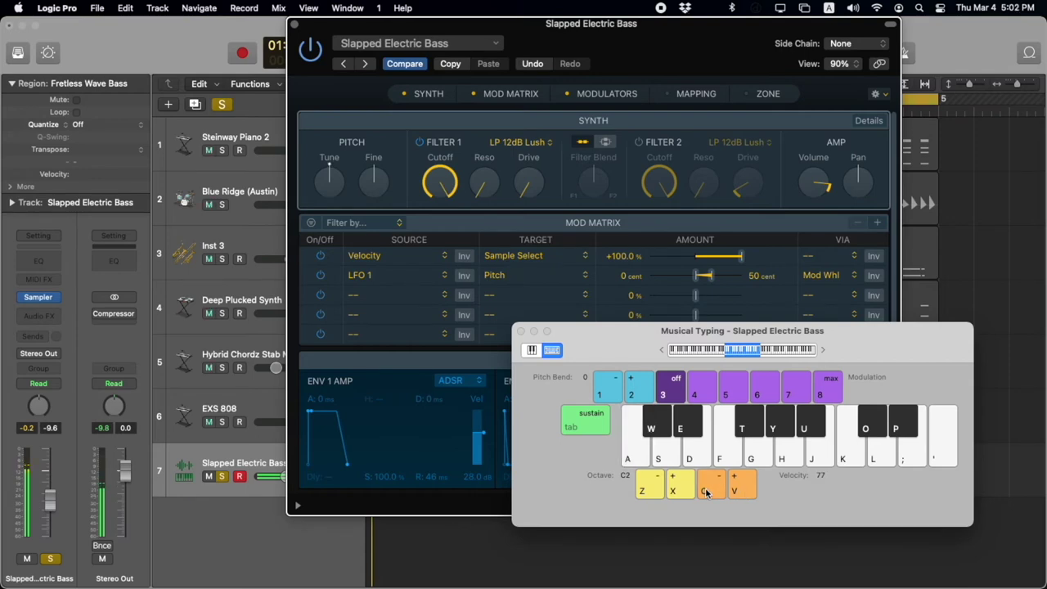
key("a")
key("a")
key("a")
- Reduce the Musical Typing velocity further to 47, replaying the low C to compare the softer tone
left_click(709, 491)
key("a")
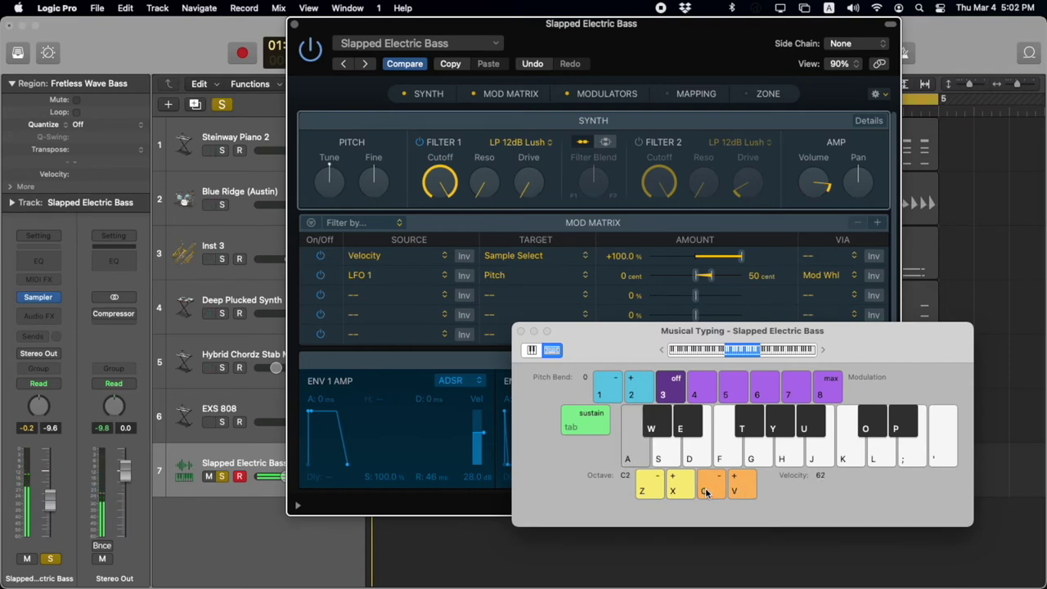
left_click(708, 491)
key("a")
key("a")
key("a")
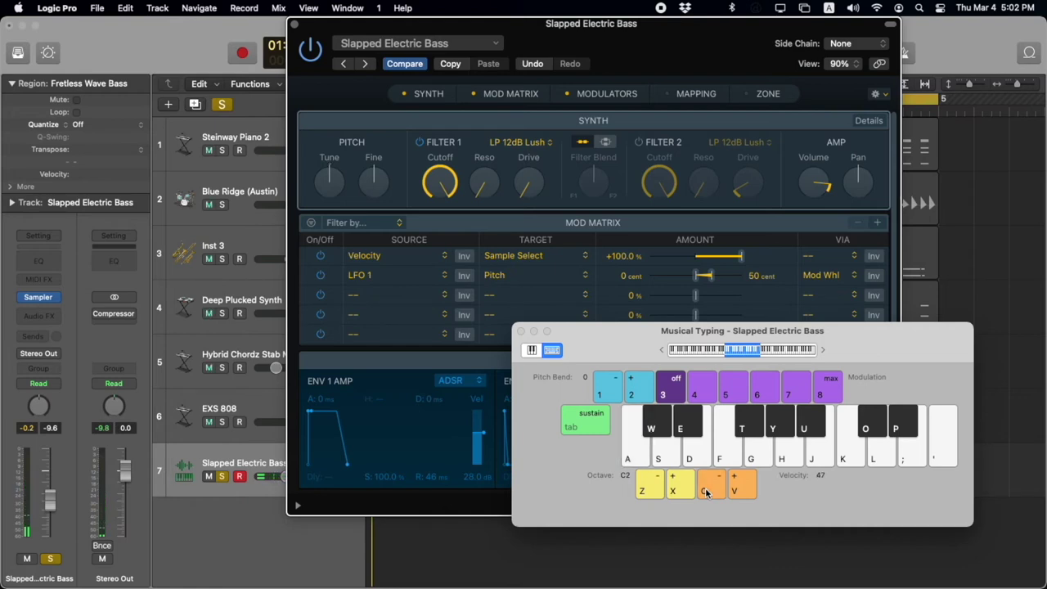
key("a")
key("a")
key("a")
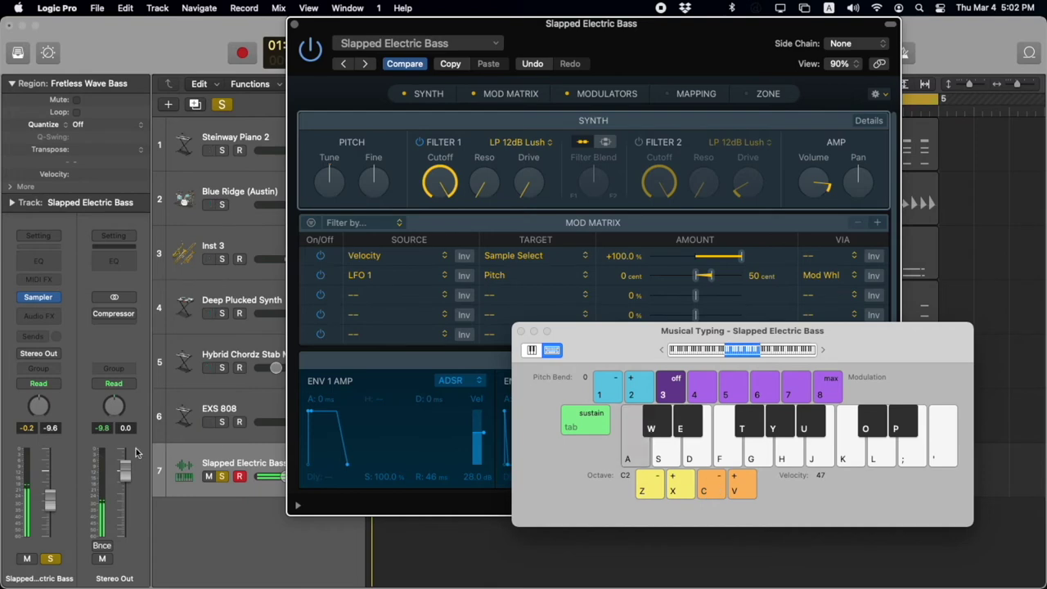
- Raise the Slapped Electric Bass track's volume to -0.1 dB, test the low C, and close the Musical Typing and Sampler windows
left_click_drag(49, 501, 51, 449)
key("a")
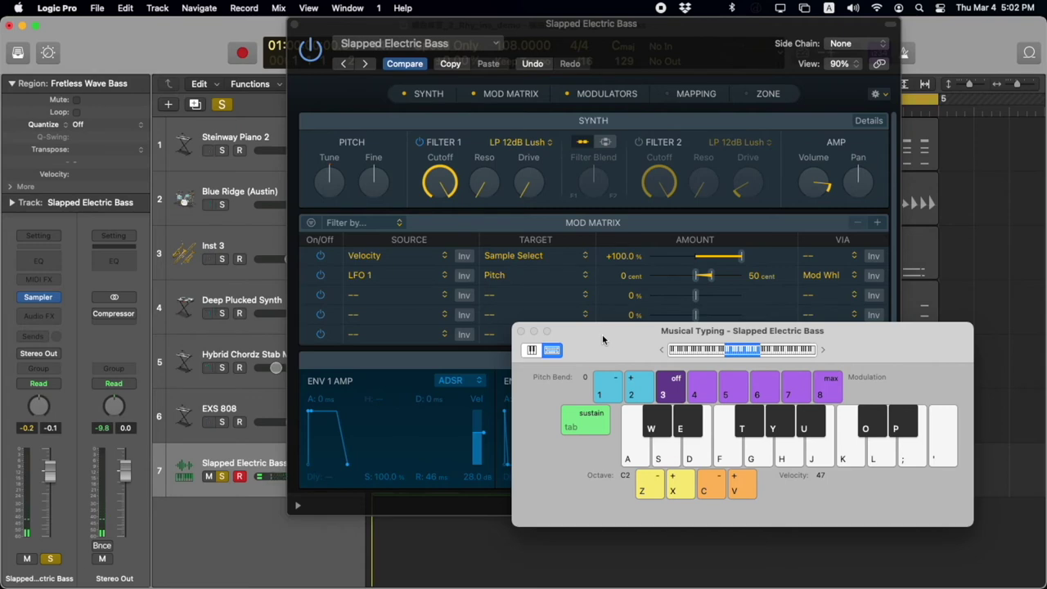
key("super+k")
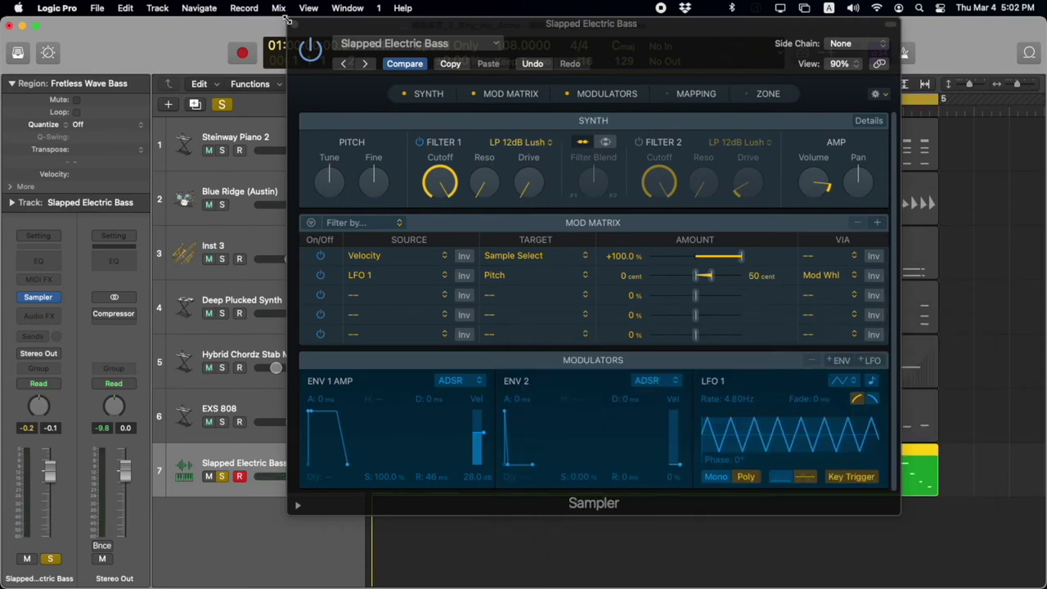
left_click(295, 24)
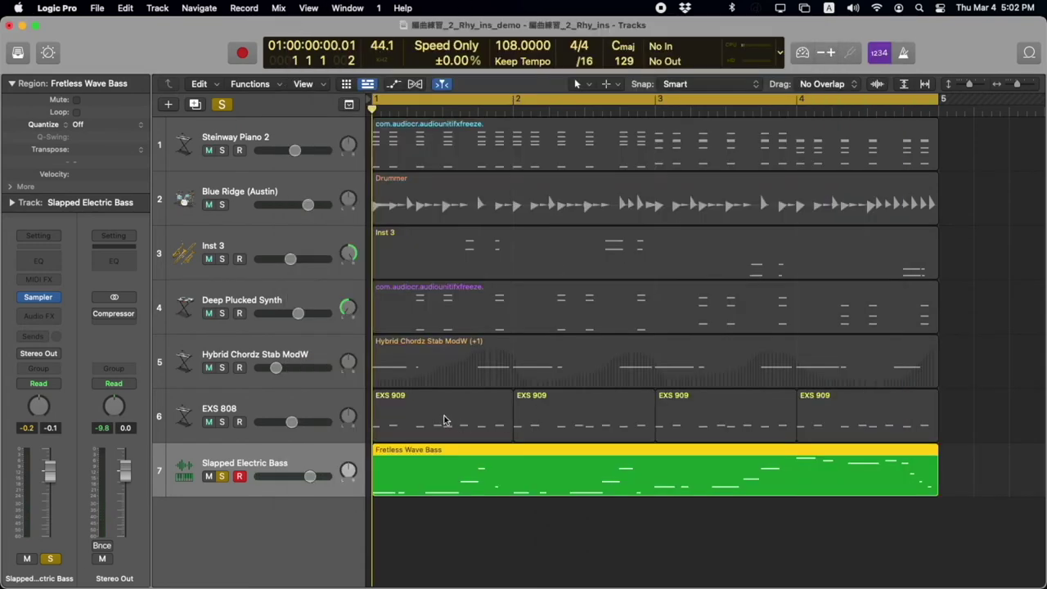
- Replace the bass track's Sampler with Retro Synth and load its Classic Analog Bass preset from Synth Bass
mouse_move(53, 298)
left_click(56, 299)
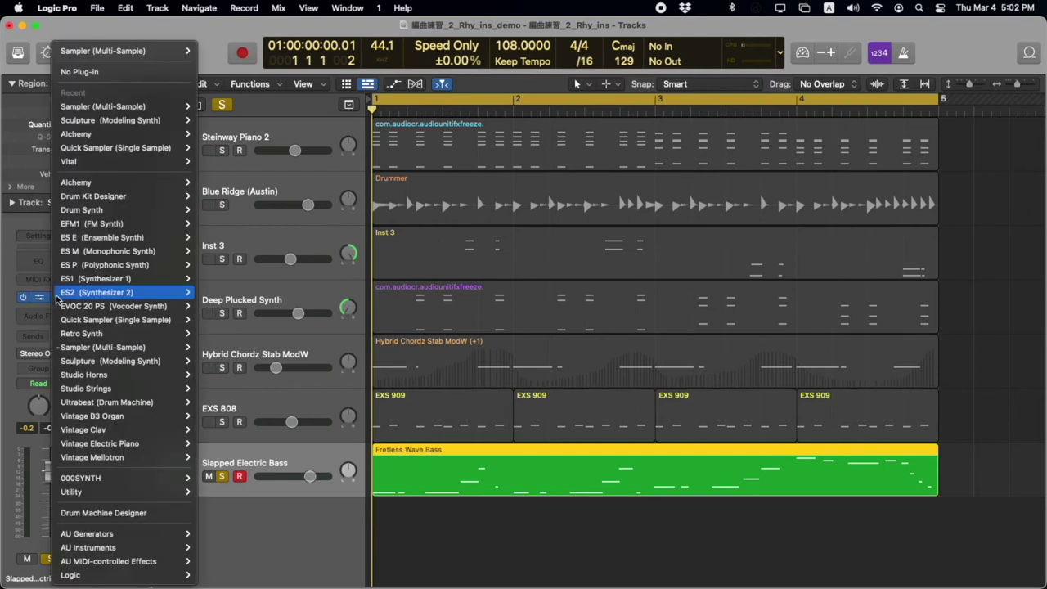
mouse_move(131, 393)
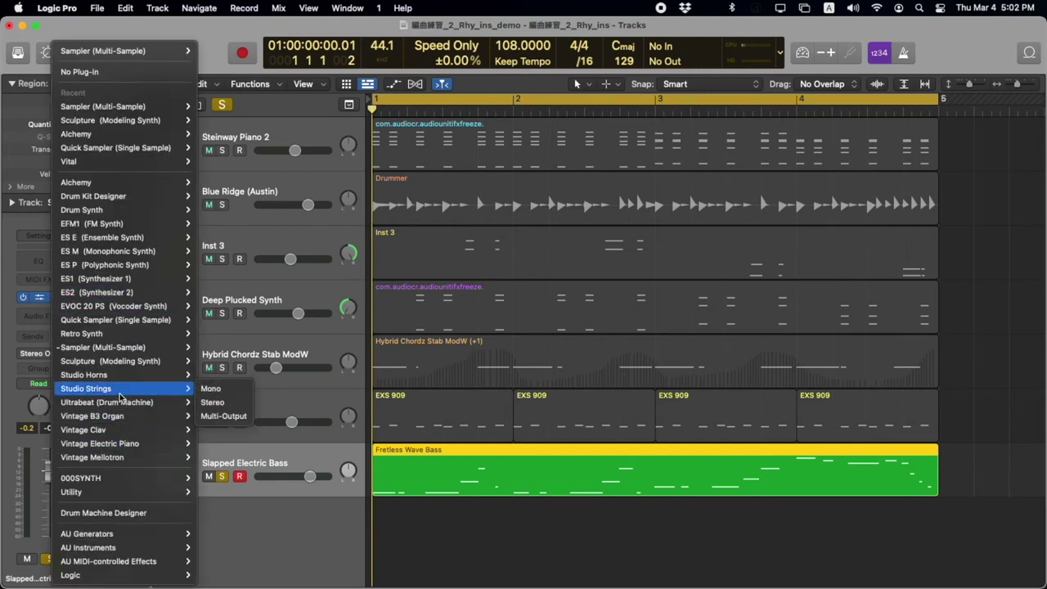
key("Escape")
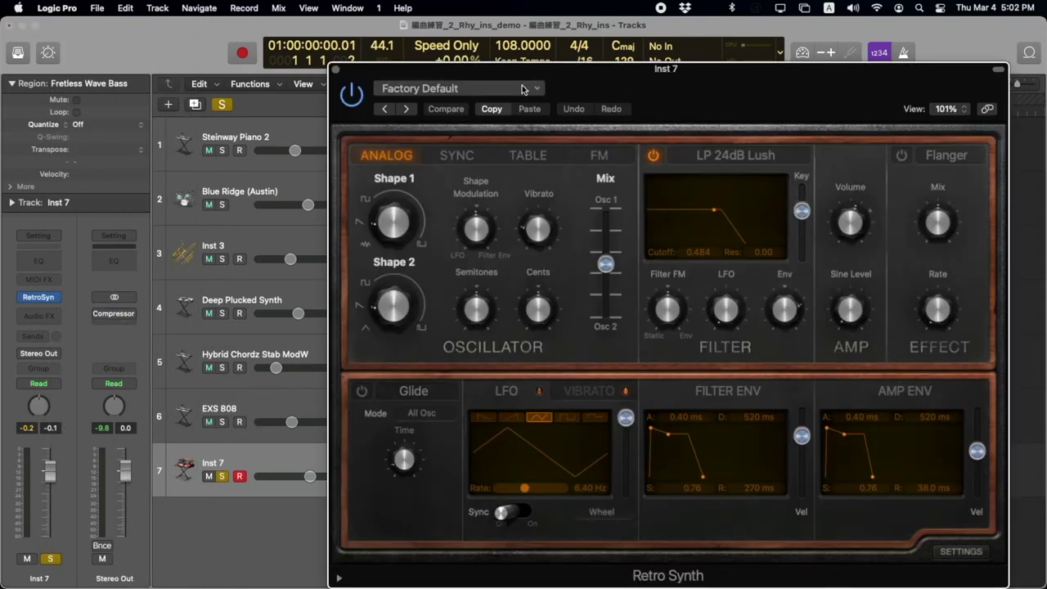
left_click(523, 89)
mouse_move(436, 401)
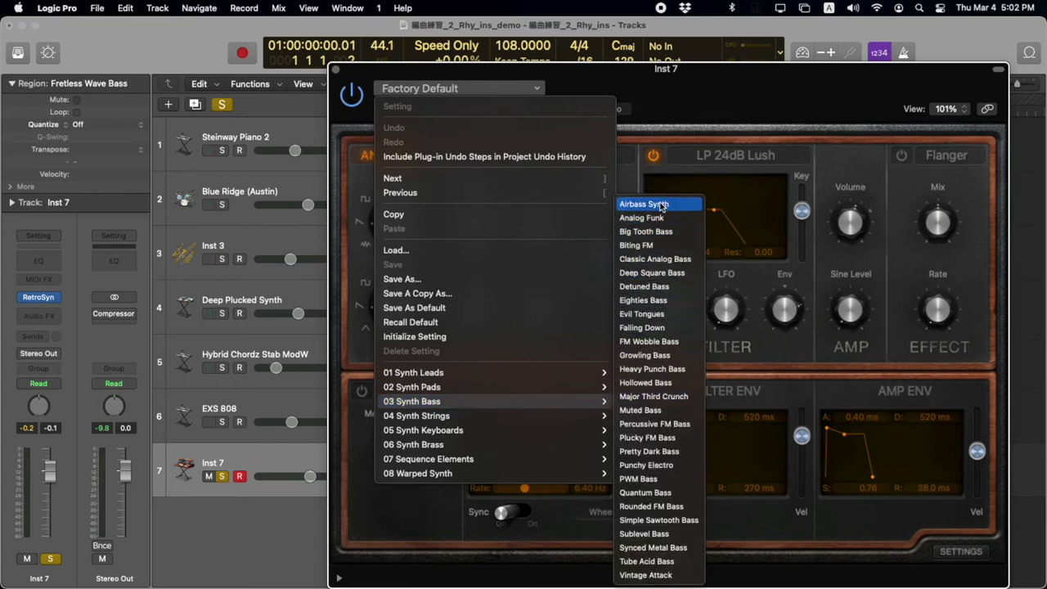
left_click(674, 260)
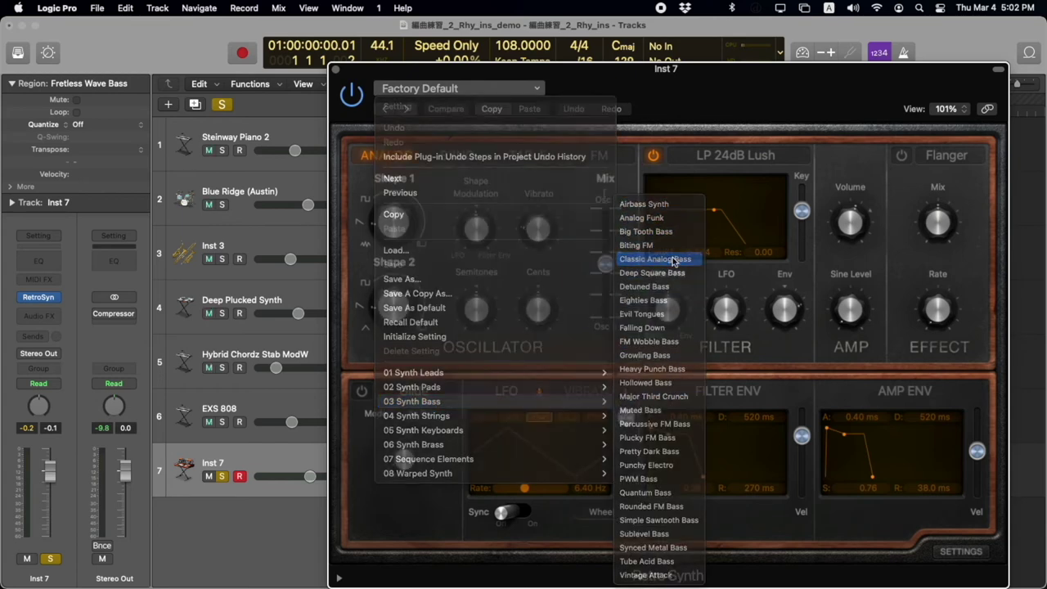
left_click_drag(844, 92, 458, 35)
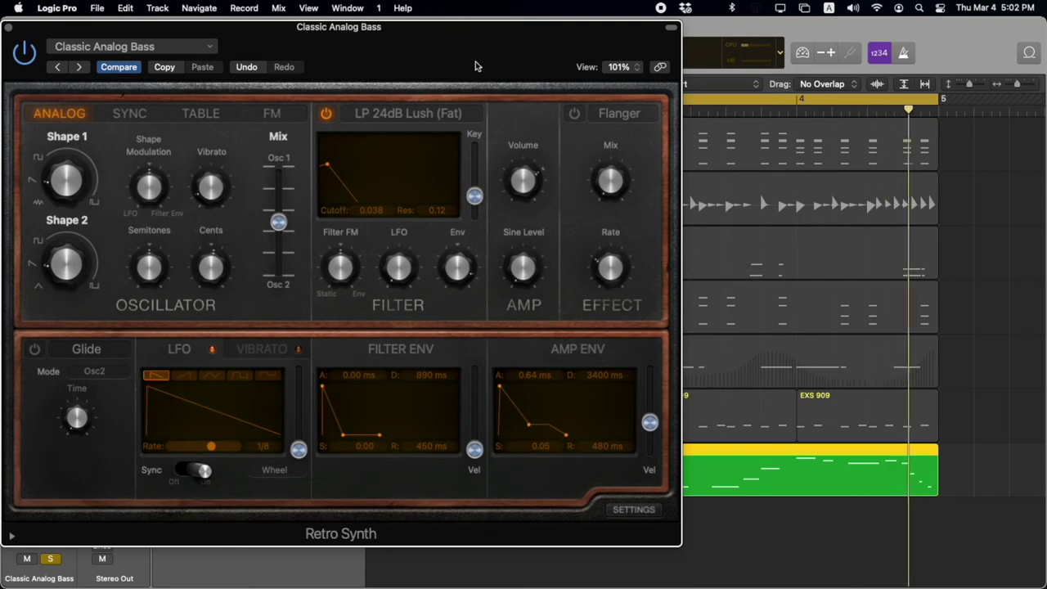
- Shorten the Classic Analog Bass amp envelope, trying different decay and sustain levels and settling on 210 ms decay and 0.04 sustain
left_click_drag(531, 425, 513, 424)
left_click_drag(540, 30, 688, 52)
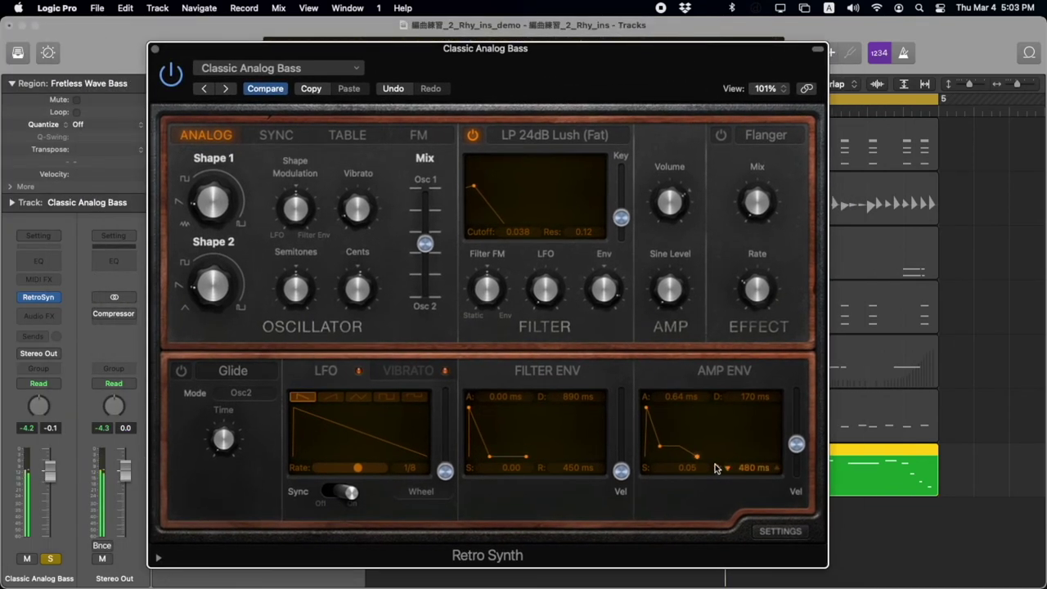
mouse_move(660, 446)
left_mouse_down()
mouse_move(676, 447)
mouse_move(659, 448)
left_mouse_up()
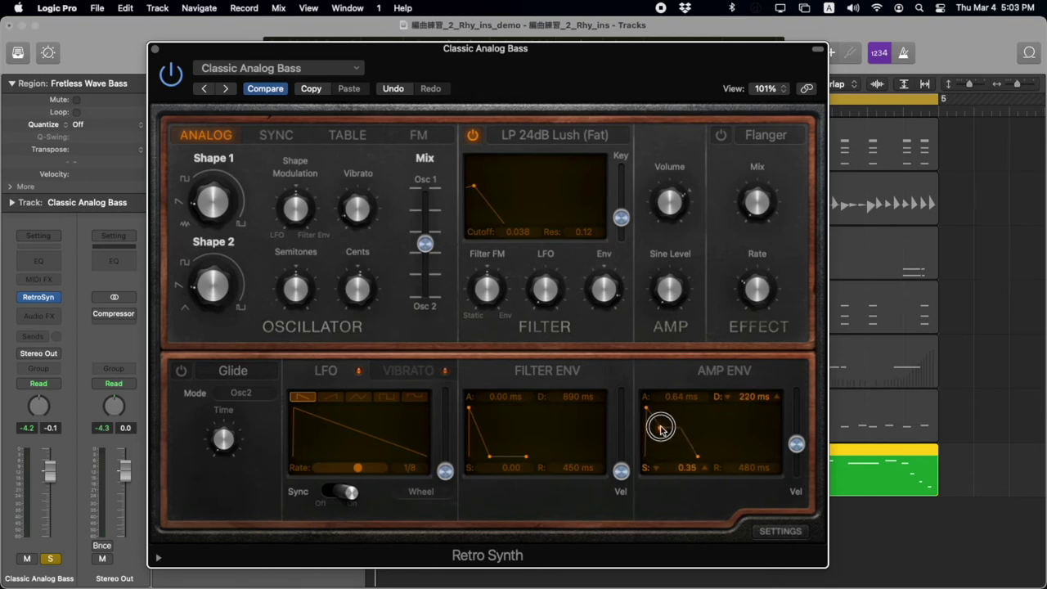
left_click_drag(660, 439, 664, 434)
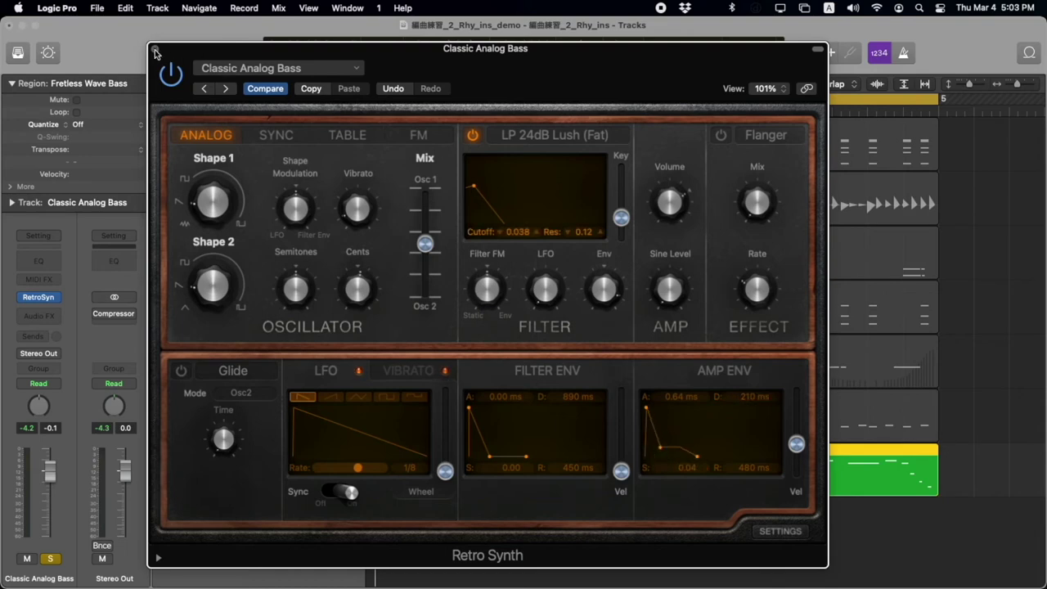
left_click_drag(661, 52, 742, 51)
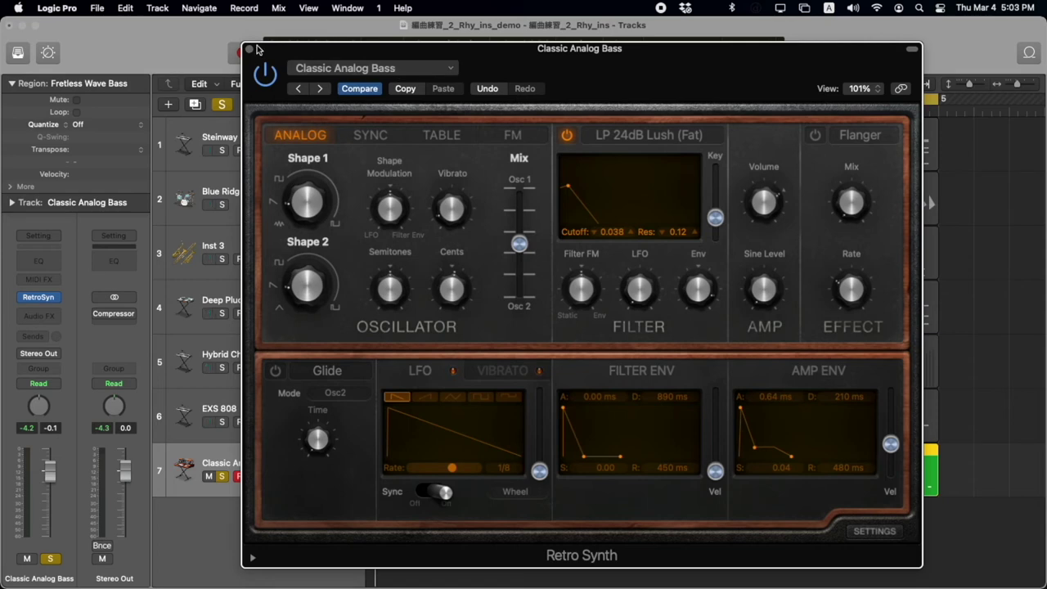
- Load the Rounded FM Bass preset in Retro Synth and set its amp envelope to 840 ms decay and 0.09 sustain
left_click(396, 71)
mouse_move(456, 379)
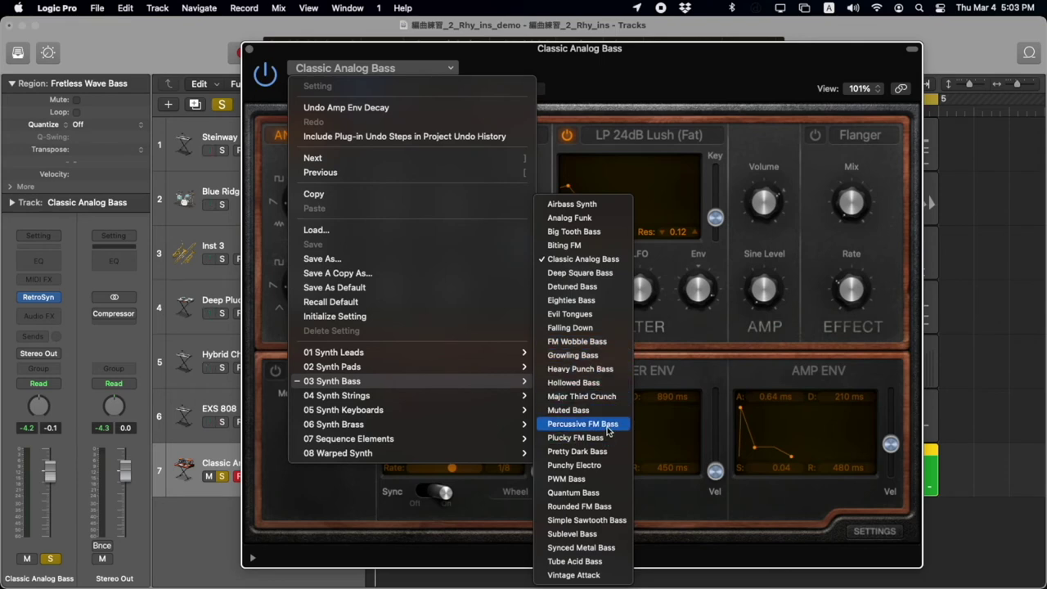
left_click(600, 507)
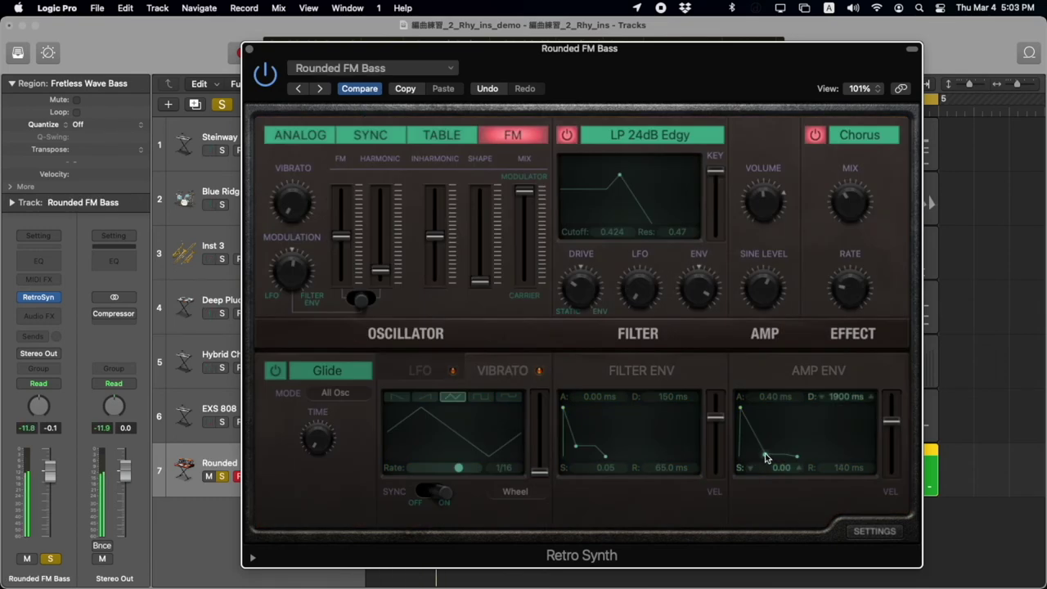
left_click_drag(766, 458, 761, 443)
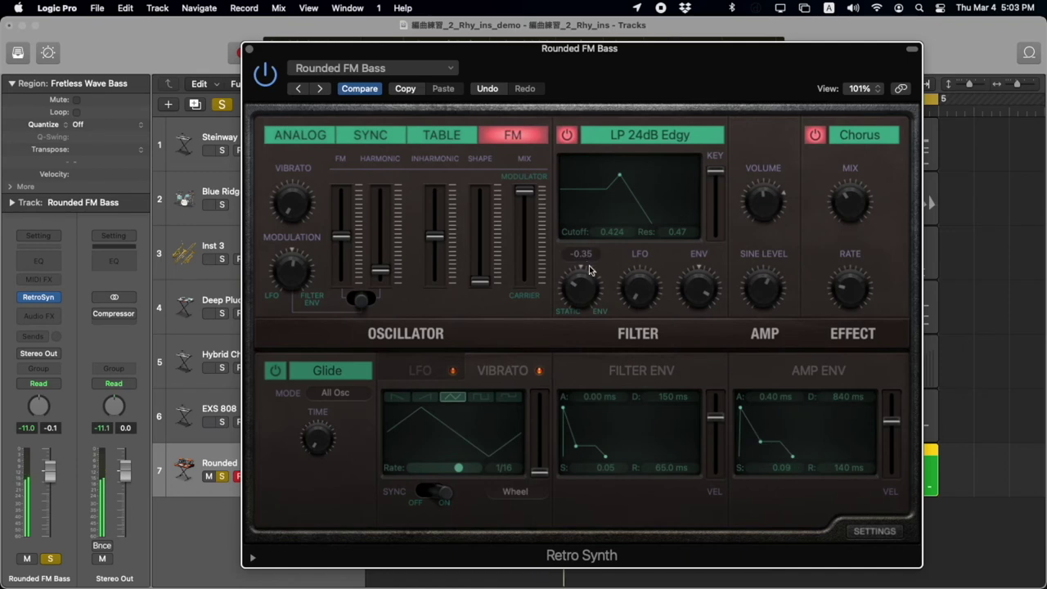
- Audition the Quantum Bass and Biting FM presets from Retro Synth's Synth Bass category
left_click(358, 72)
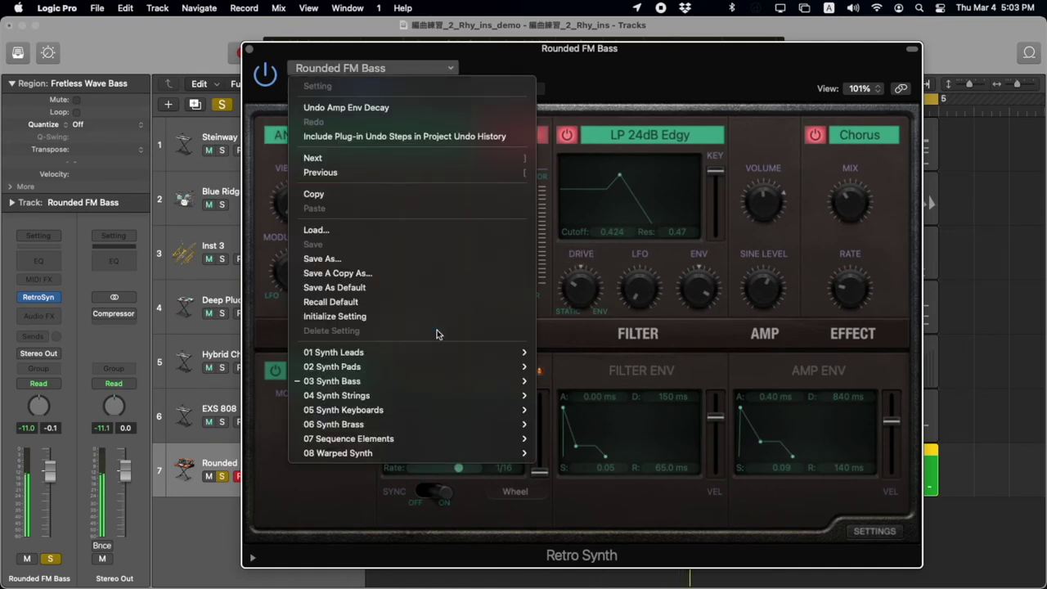
mouse_move(487, 383)
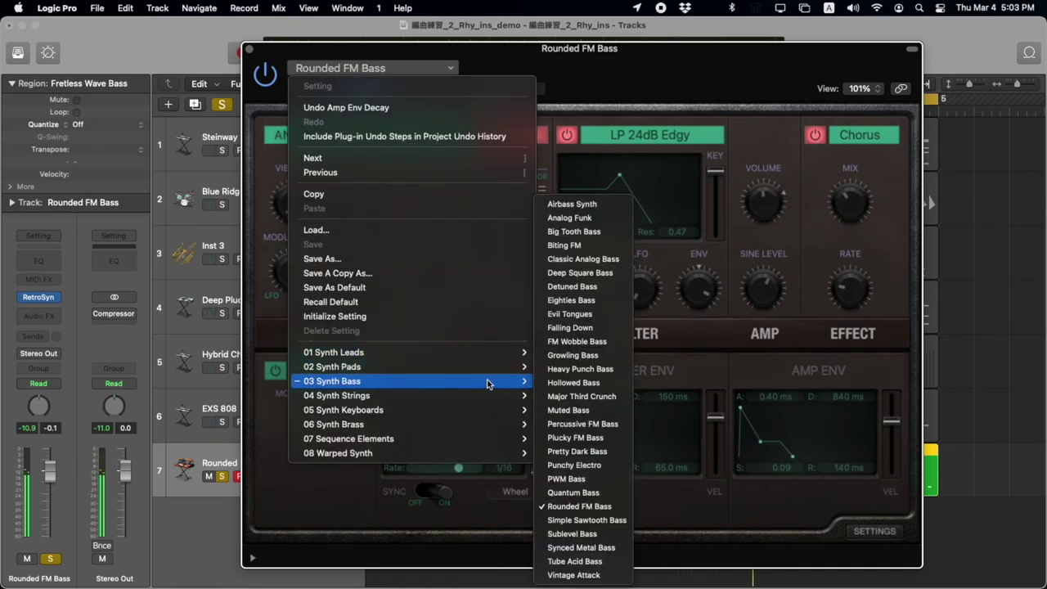
left_click(612, 494)
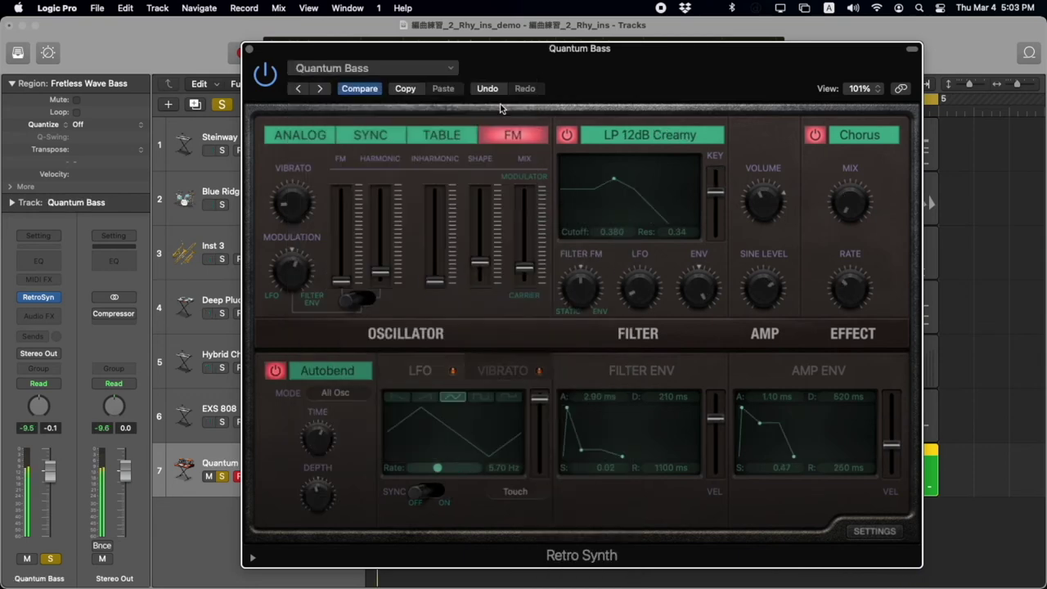
left_click(342, 70)
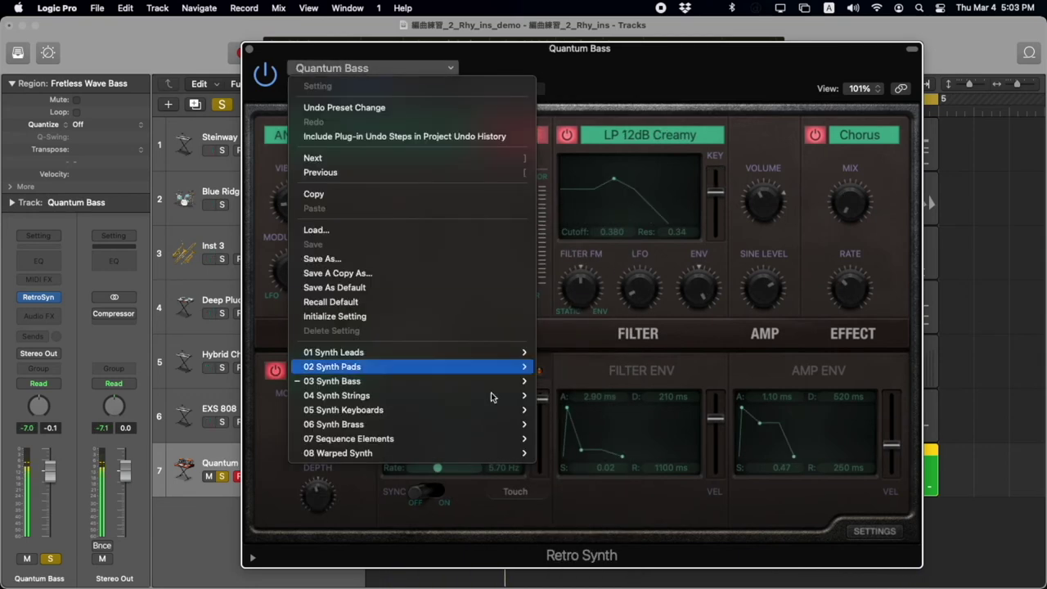
mouse_move(491, 381)
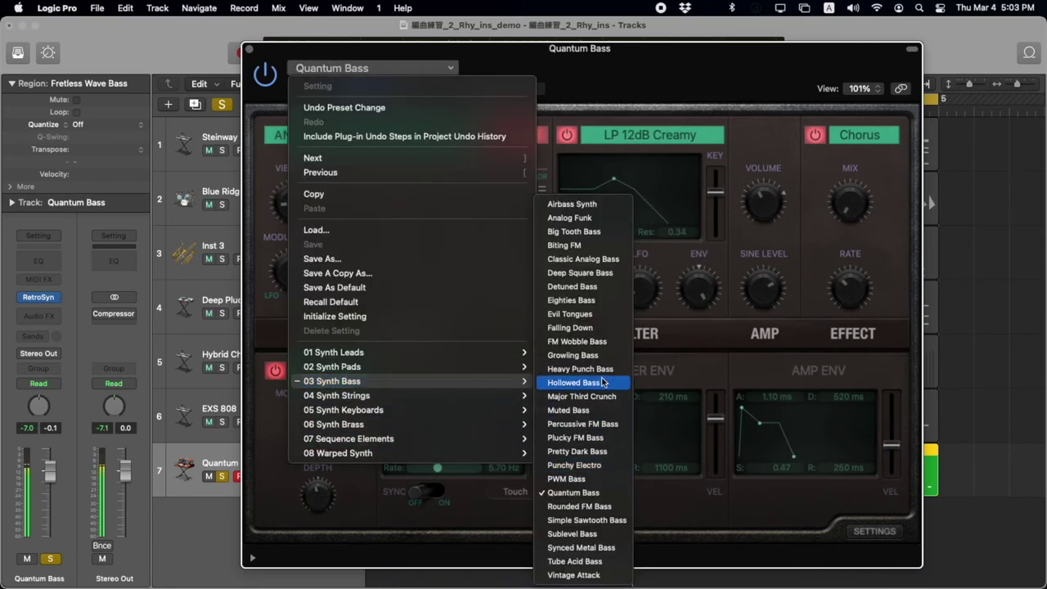
left_click(586, 246)
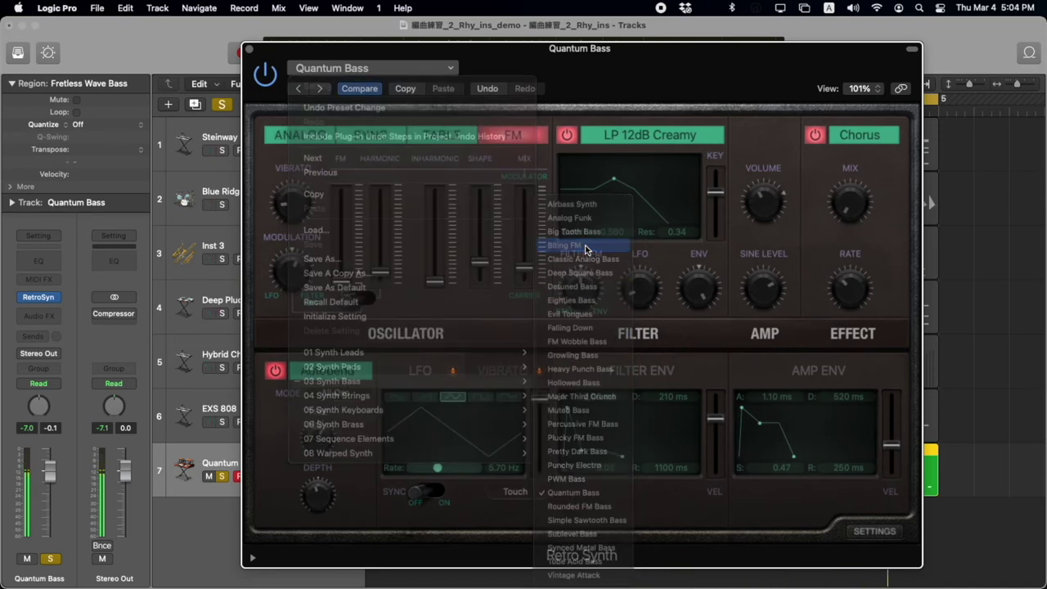
- Load the Plucky FM Bass preset in Retro Synth, listen to it, and close the synth window
left_click(355, 70)
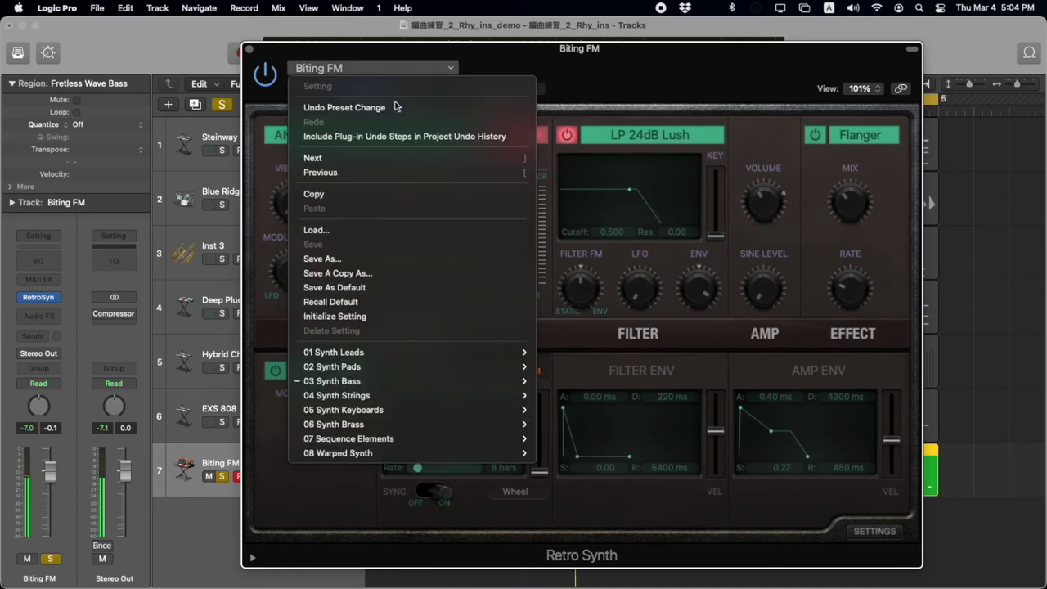
mouse_move(458, 381)
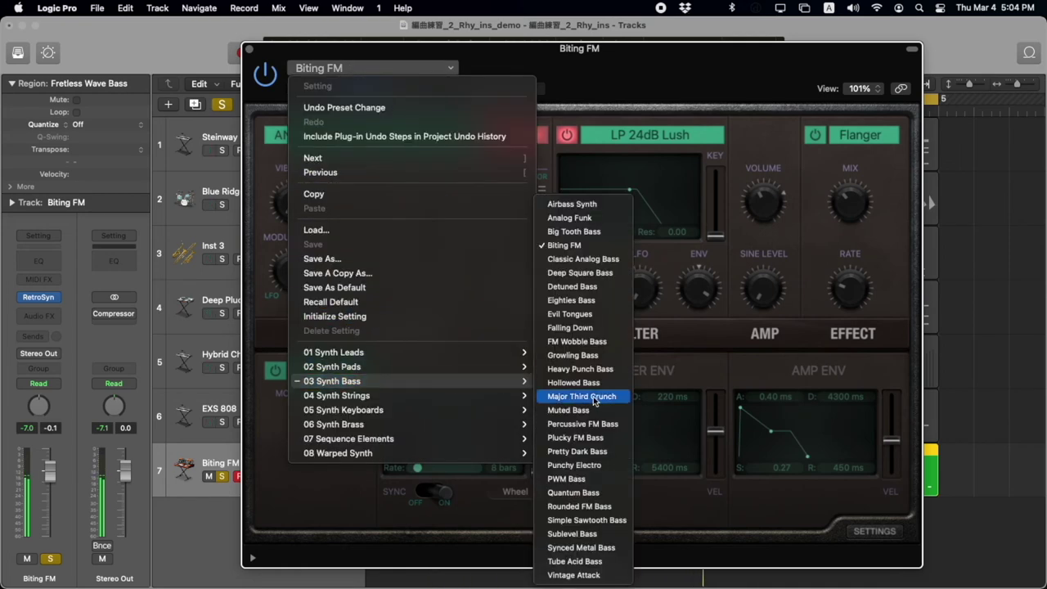
left_click(613, 438)
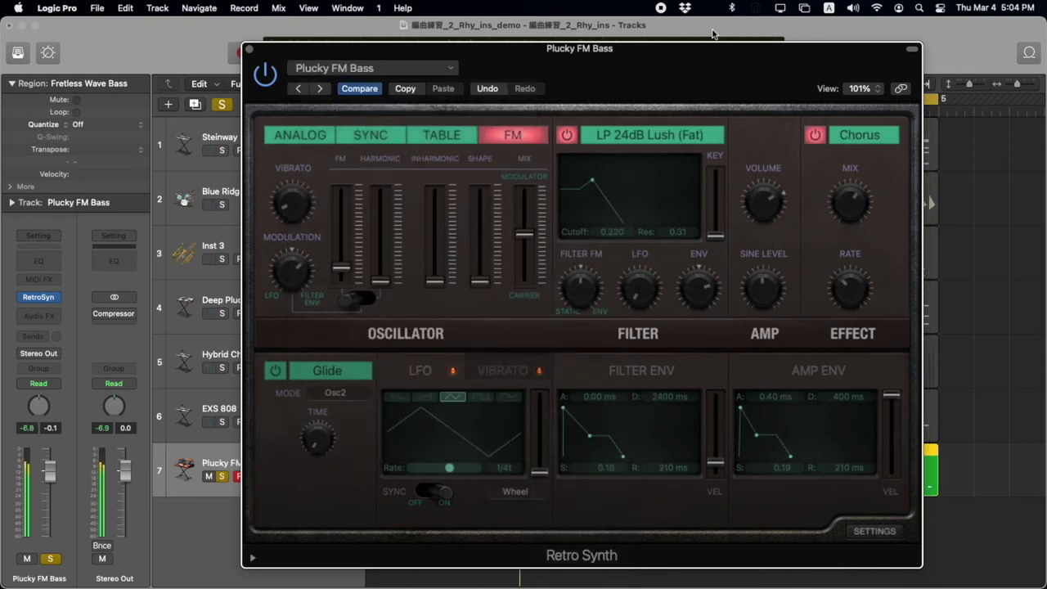
mouse_move(712, 63)
left_mouse_down()
mouse_move(747, 69)
mouse_move(716, 56)
left_mouse_up()
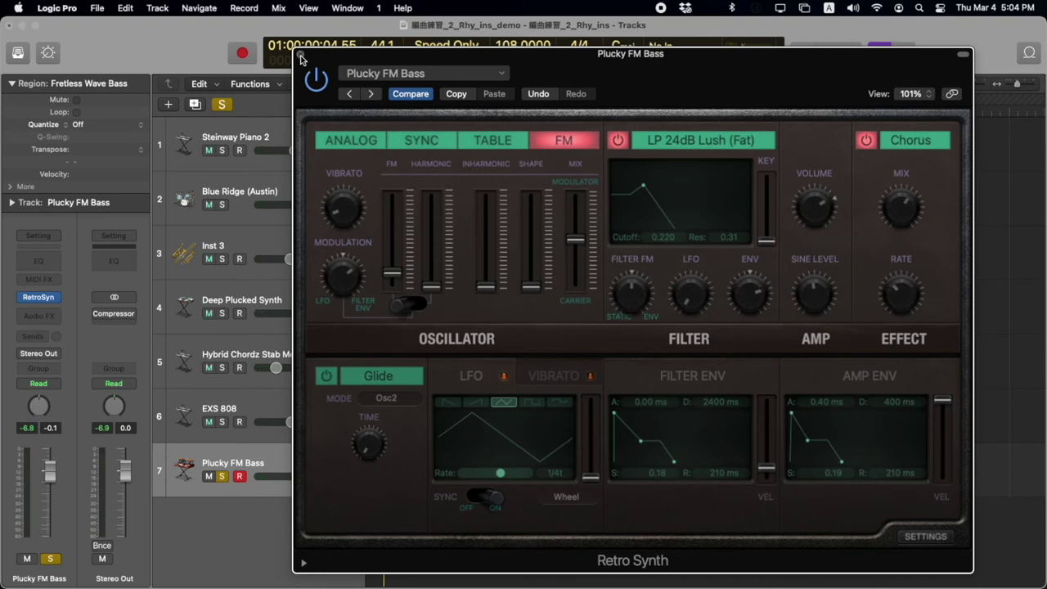
left_click(300, 55)
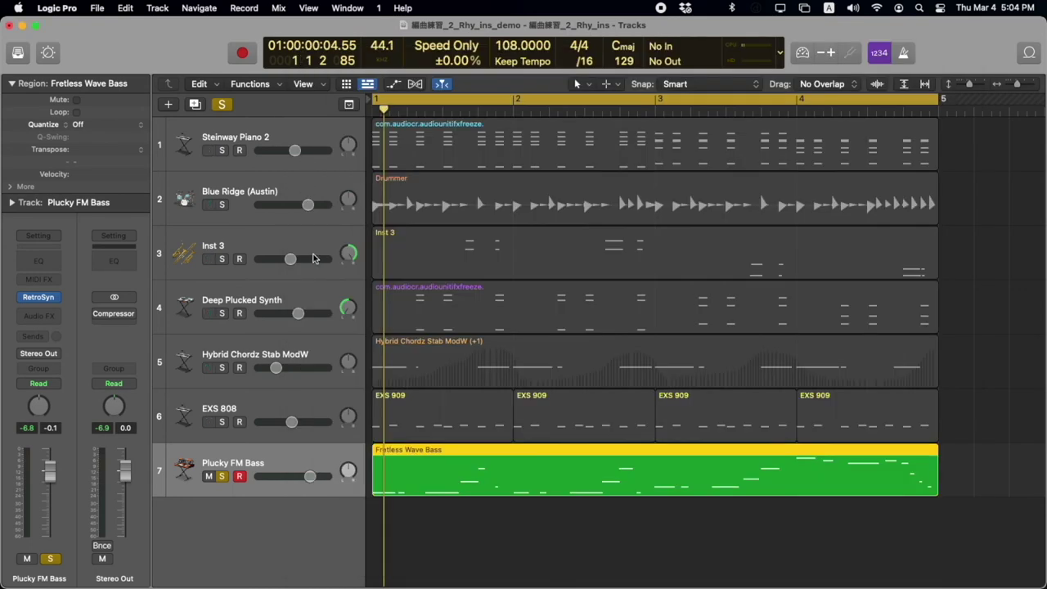
- Replace Retro Synth on the bass track with a stereo EFM1 and load its Detroit Bass preset from FM Bass
left_click(57, 299)
mouse_move(85, 228)
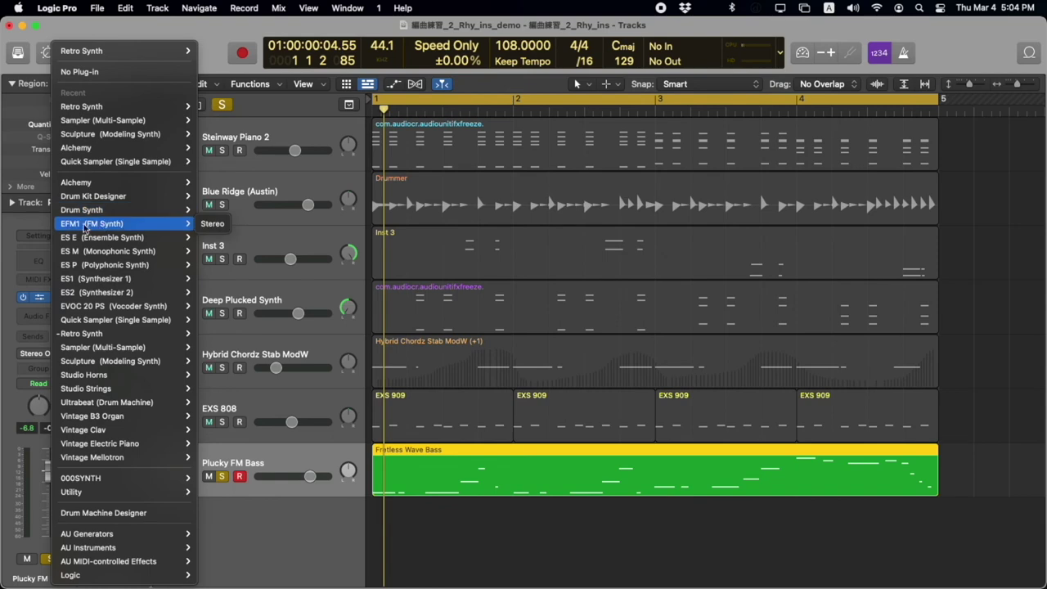
left_click(212, 224)
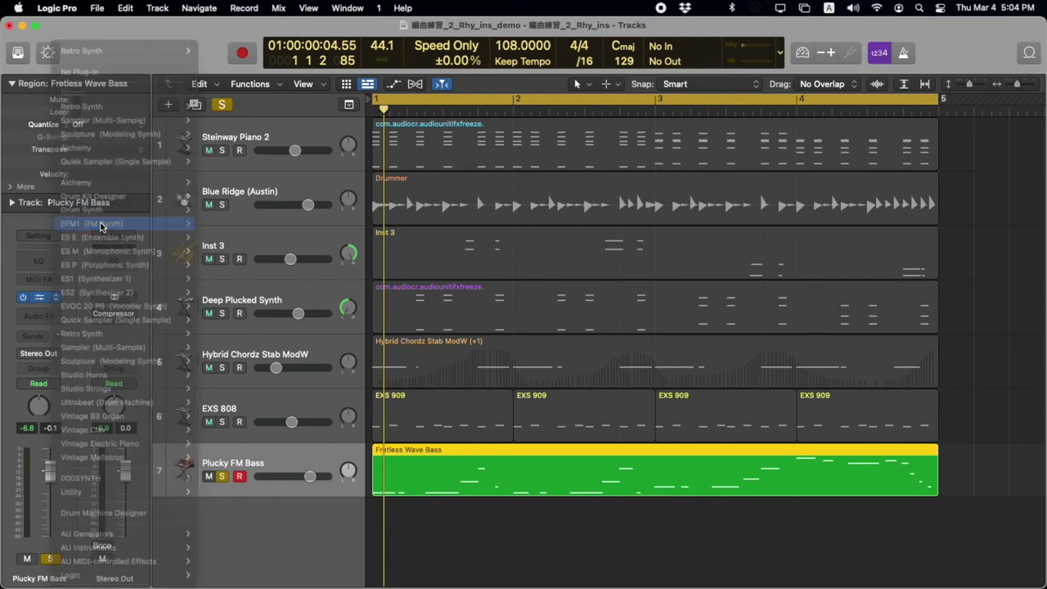
left_click(531, 131)
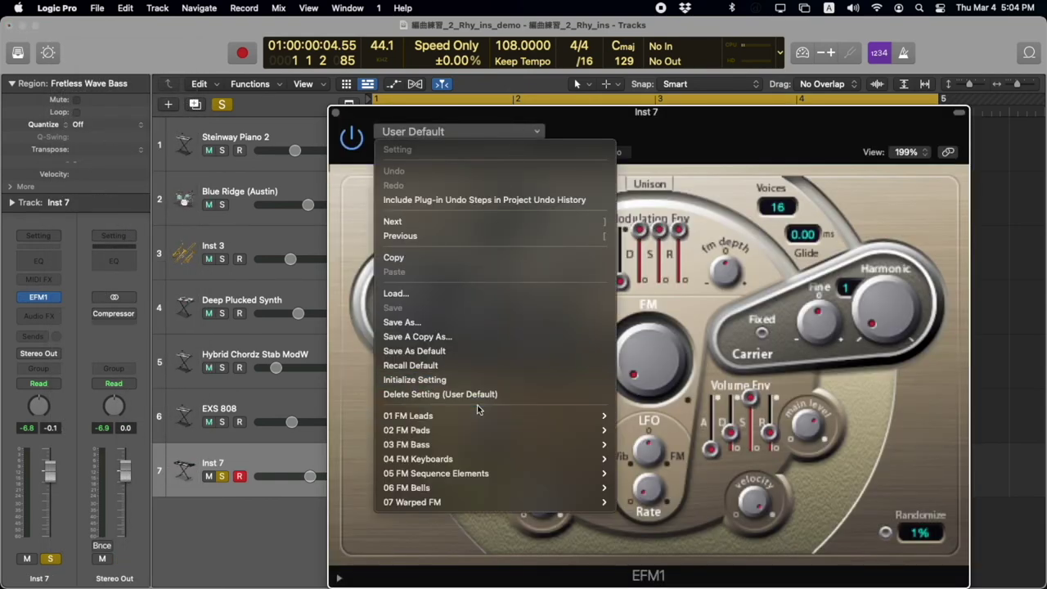
mouse_move(471, 444)
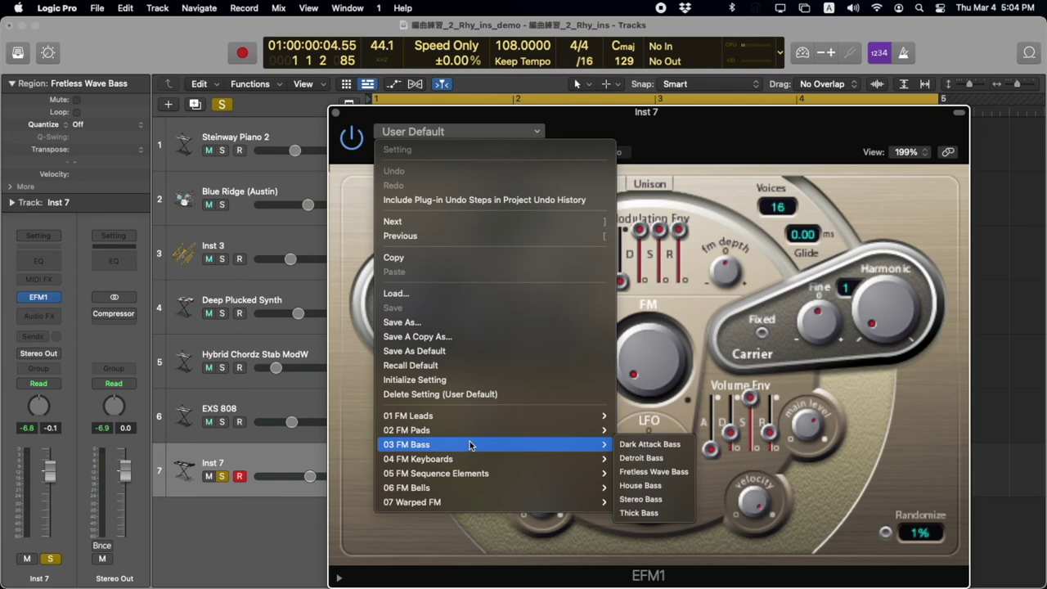
left_click(669, 459)
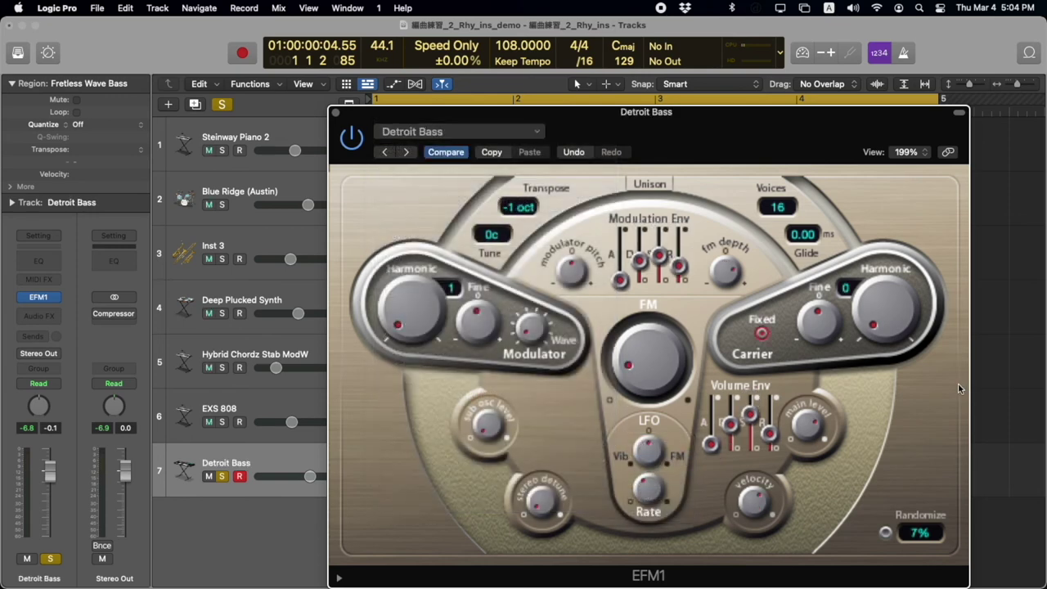
- Audition the EFM1 presets Dark Attack Bass, House Bass and Stereo Bass against the full arrangement
left_click(382, 153)
left_click(418, 132)
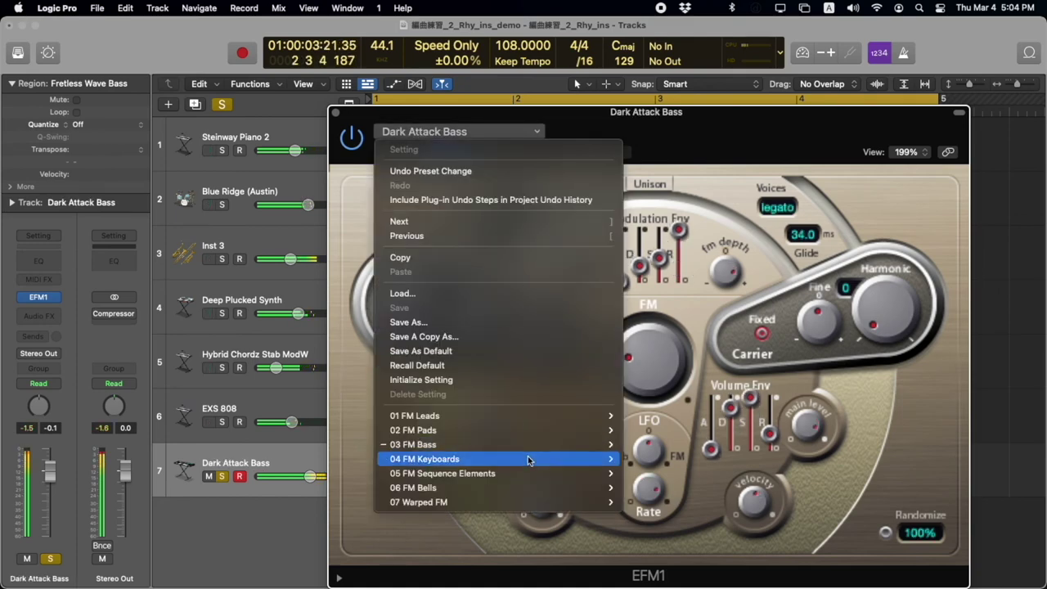
mouse_move(546, 445)
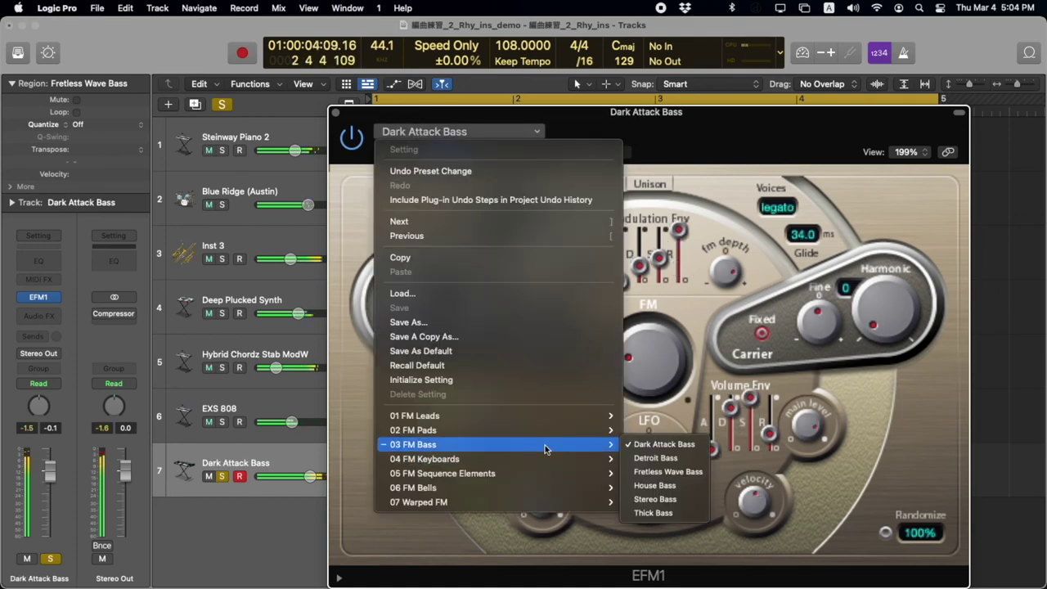
left_click(686, 485)
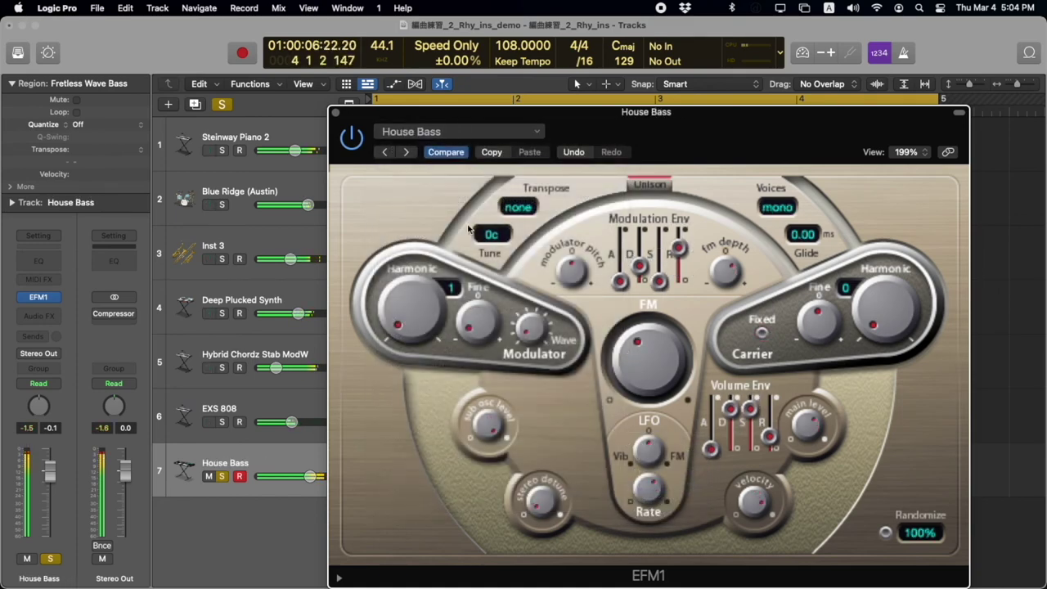
left_click(407, 152)
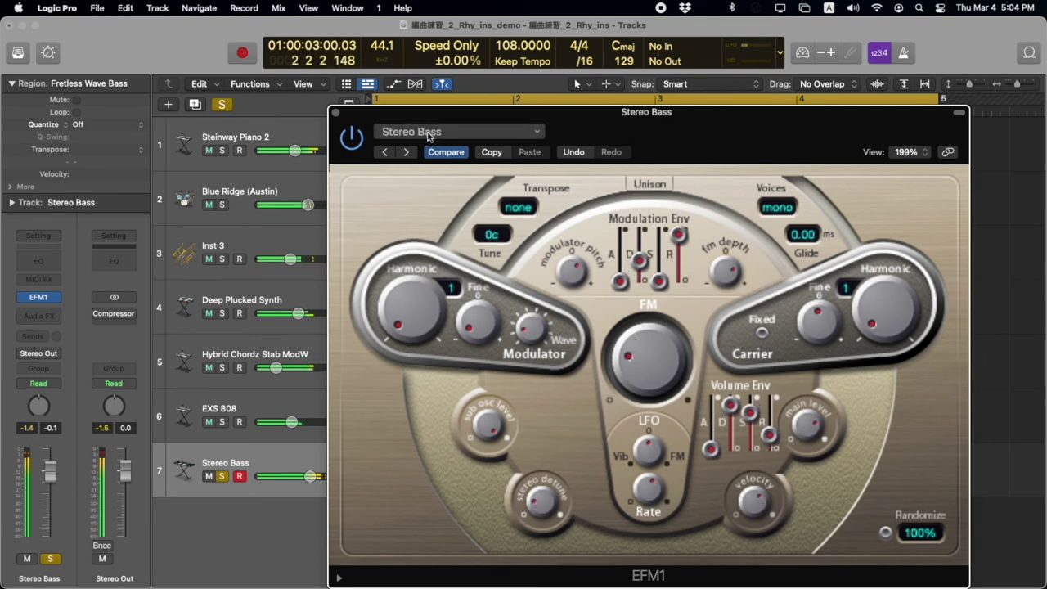
- Load the Thick Bass preset from EFM1's FM Bass category
left_click(432, 134)
mouse_move(565, 446)
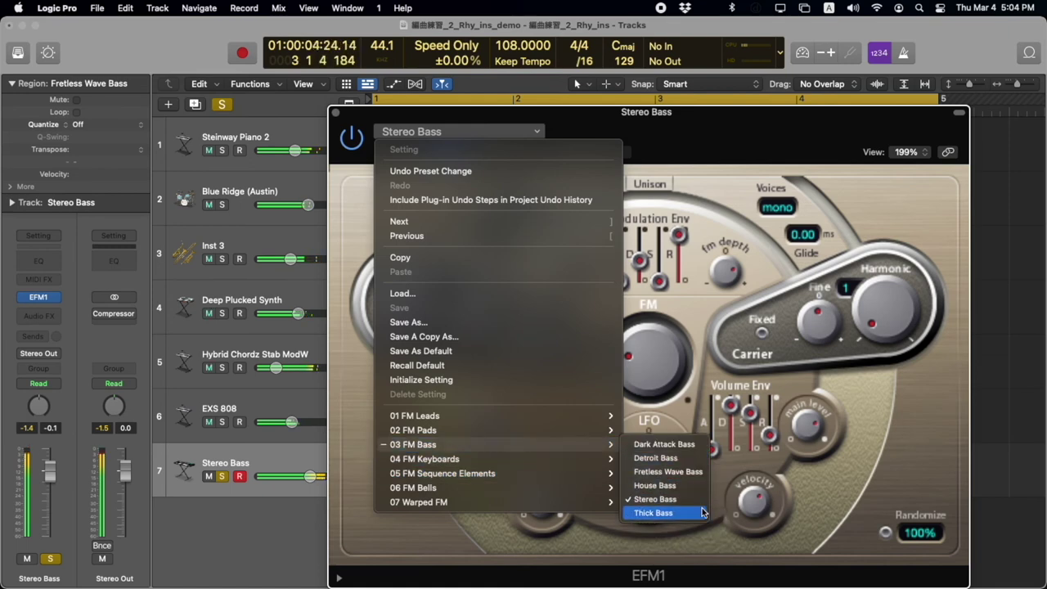
left_click(666, 513)
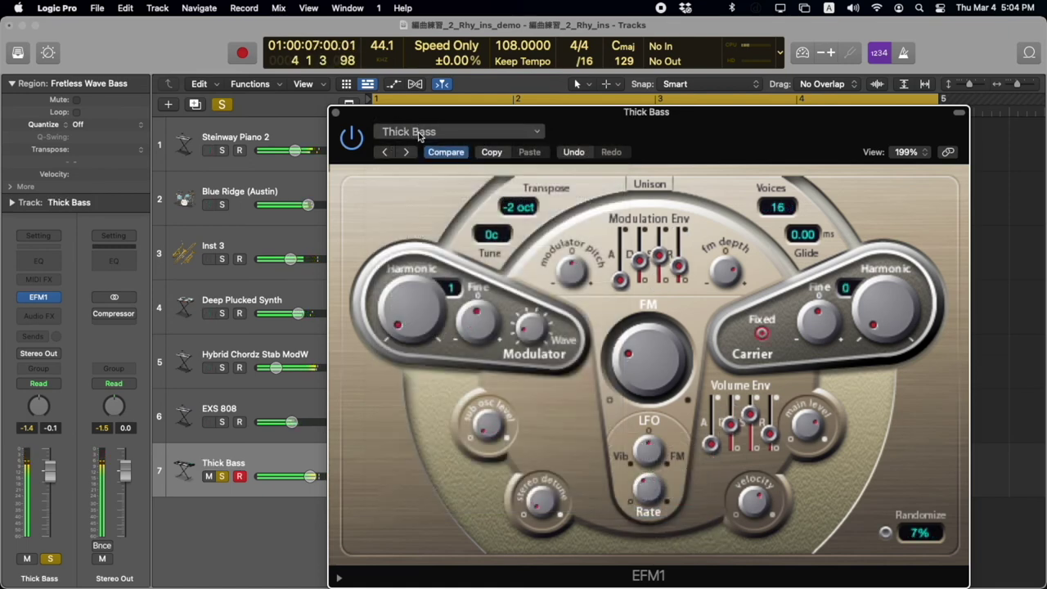
- Stop the playback of the Thick Bass preset and close the EFM1 window
key("space")
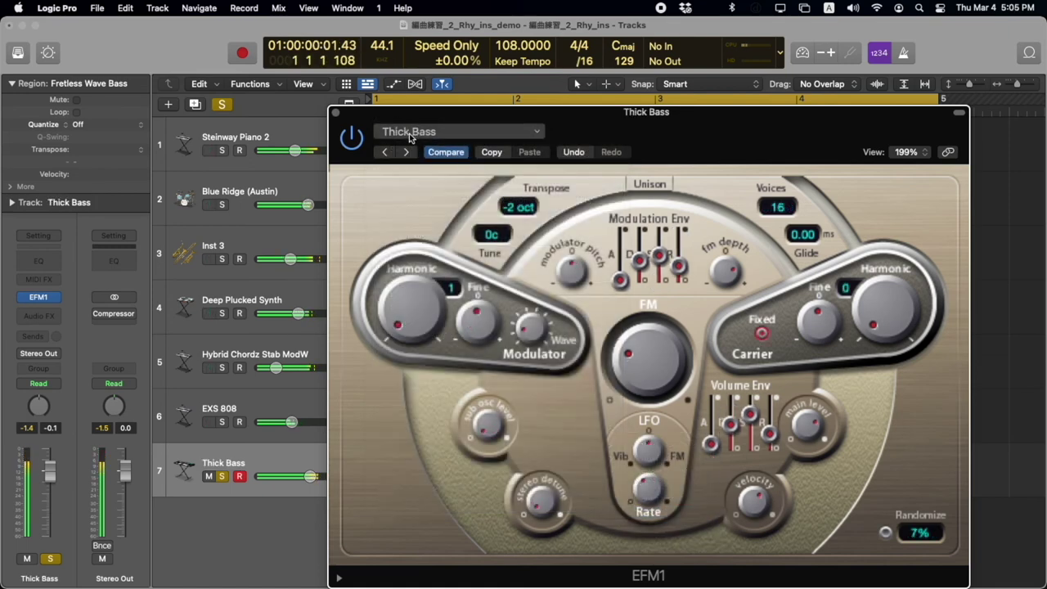
left_click_drag(703, 112, 701, 90)
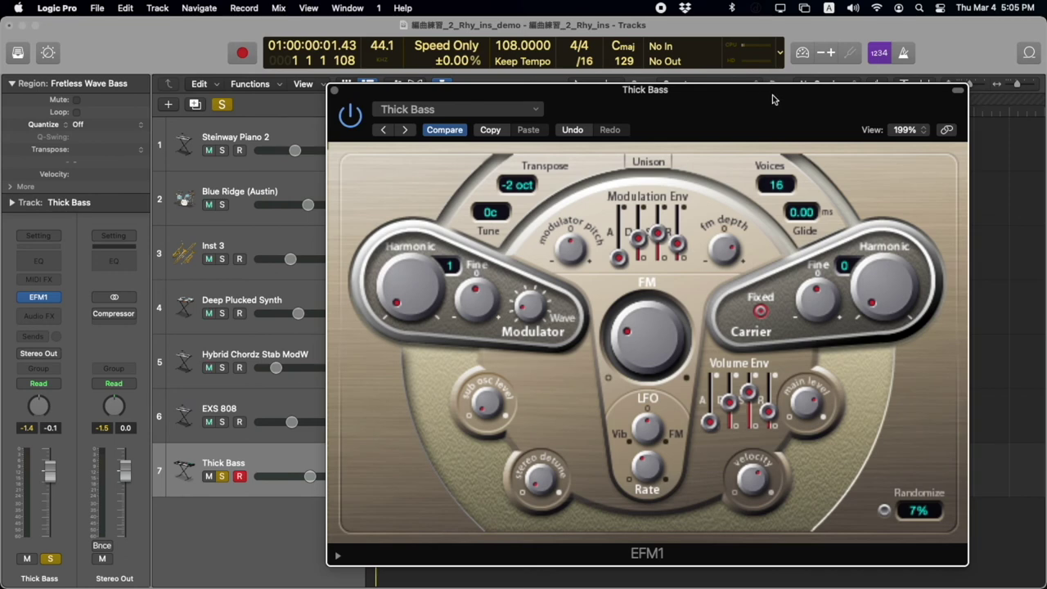
left_click_drag(773, 95, 770, 92)
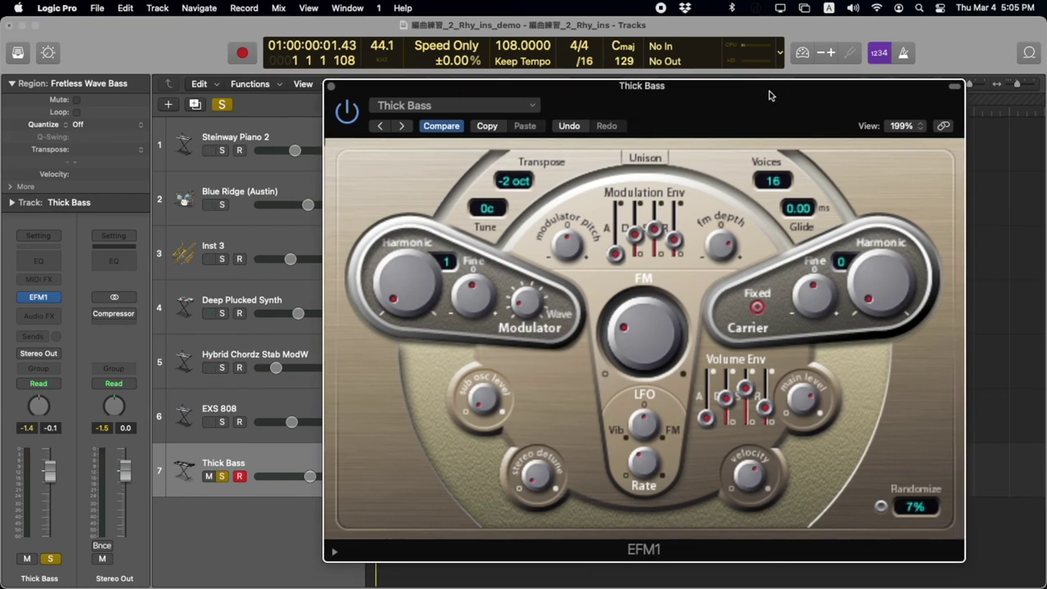
left_click(332, 86)
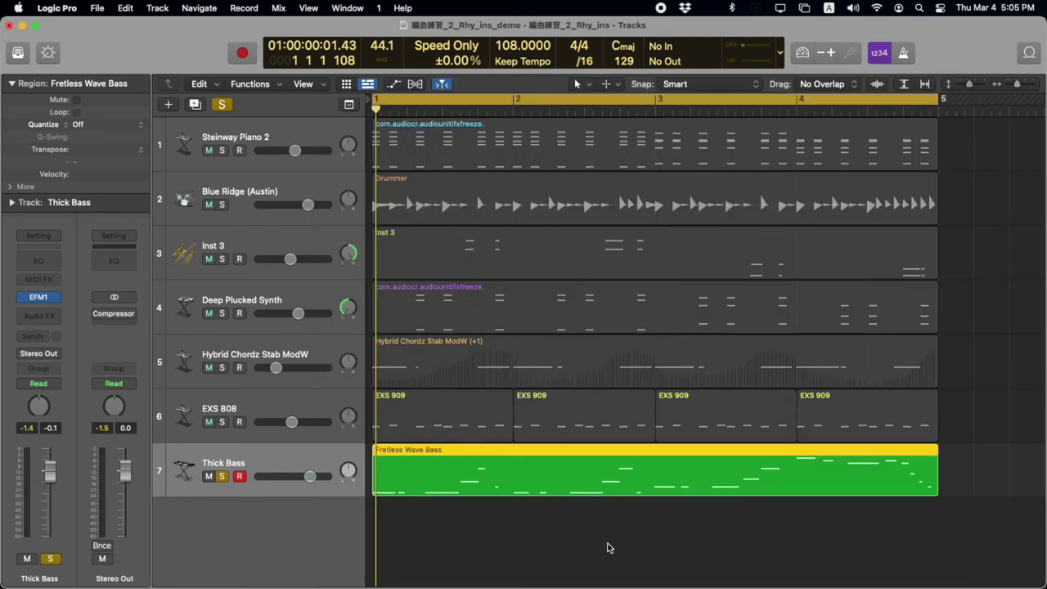
- Unsolo the Thick Bass track, lower its volume to -13.2 dB and play it with the full arrangement
left_click(221, 477)
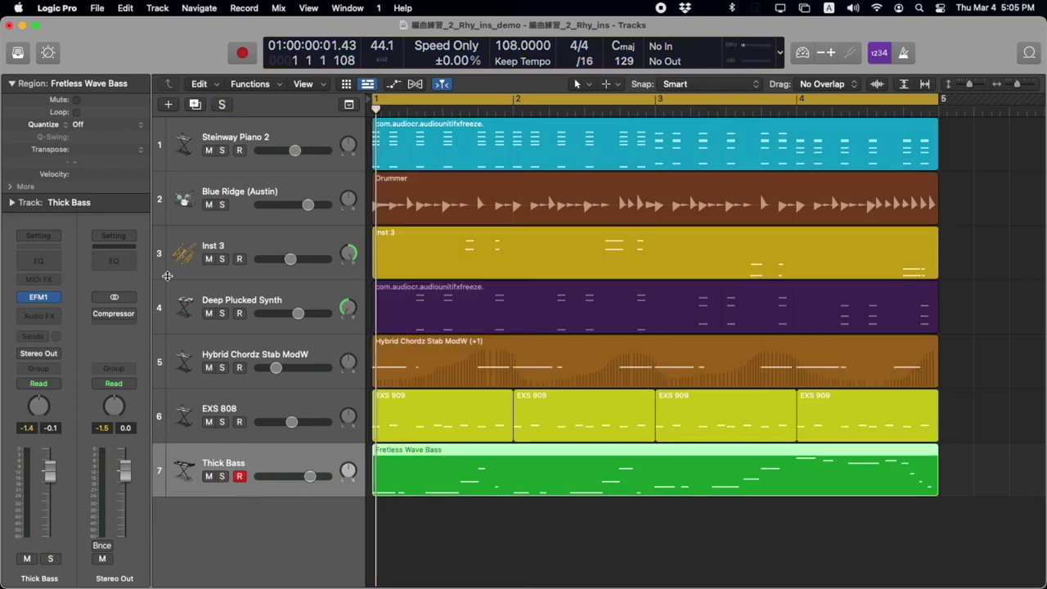
left_click_drag(311, 476, 264, 473)
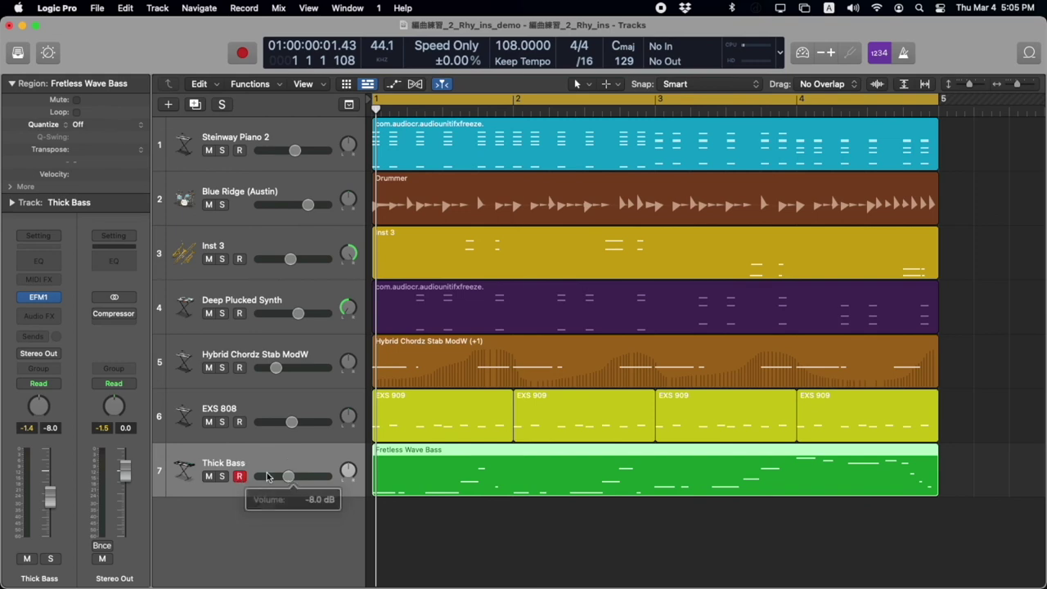
left_click_drag(289, 477, 279, 477)
key("space")
- Replace EFM1 on the bass track with Sculpture, load its Bass preset and close the synth window
left_click(55, 303)
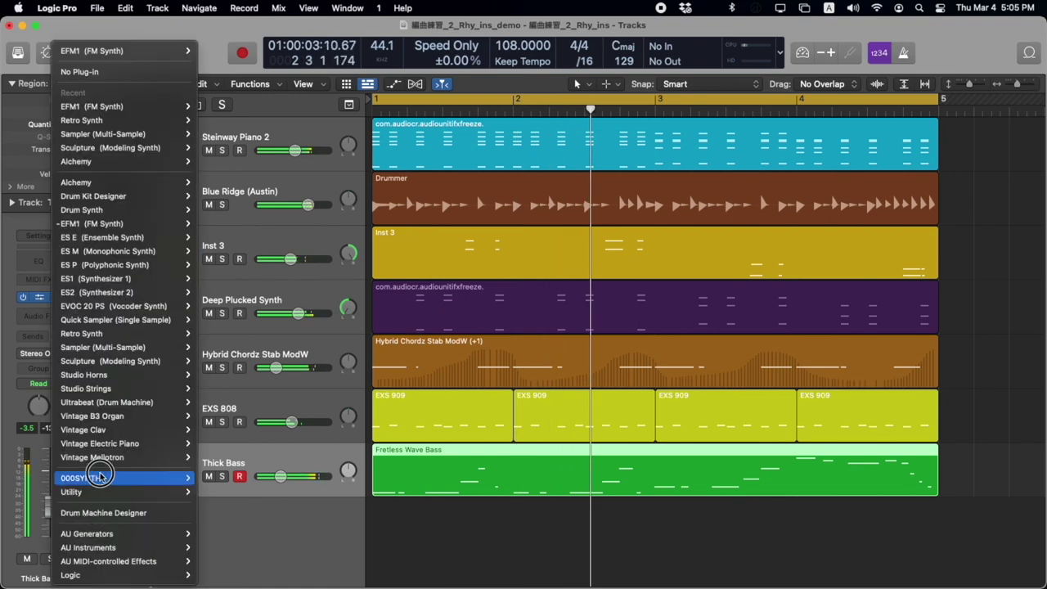
left_click(392, 579)
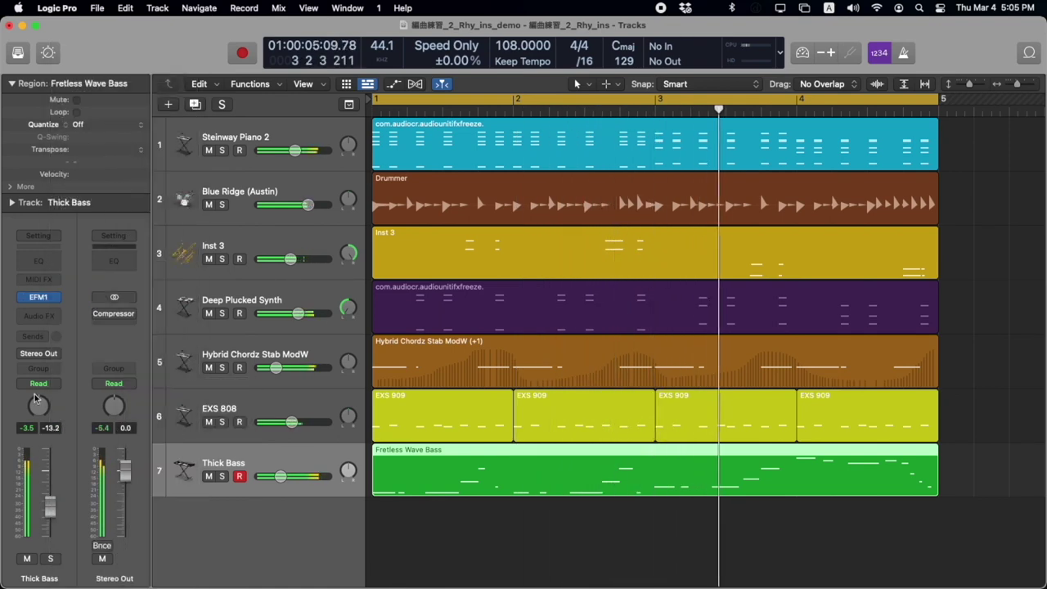
left_click(55, 304)
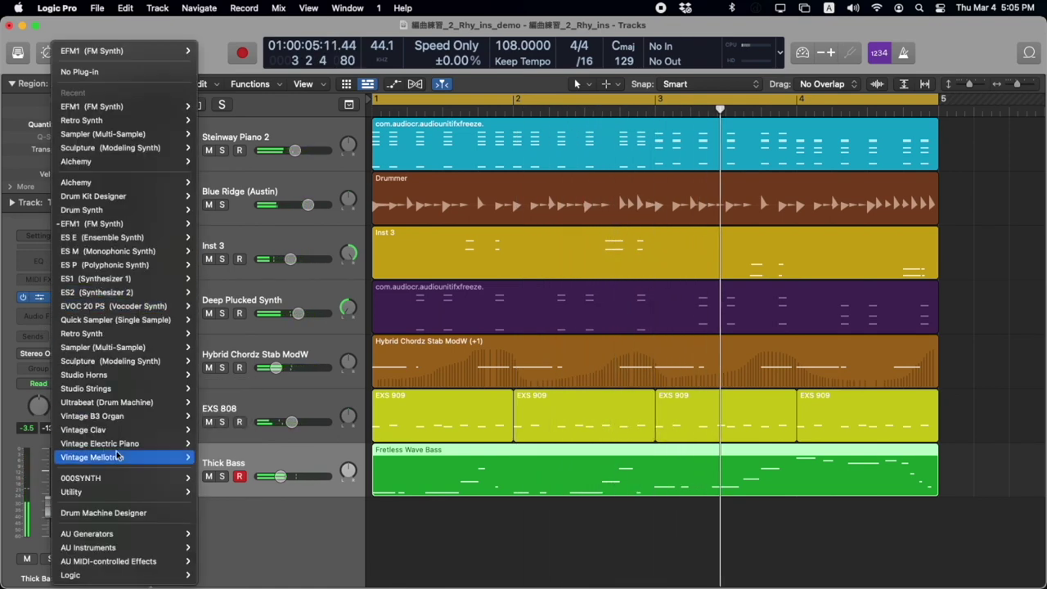
mouse_move(127, 364)
left_click(212, 361)
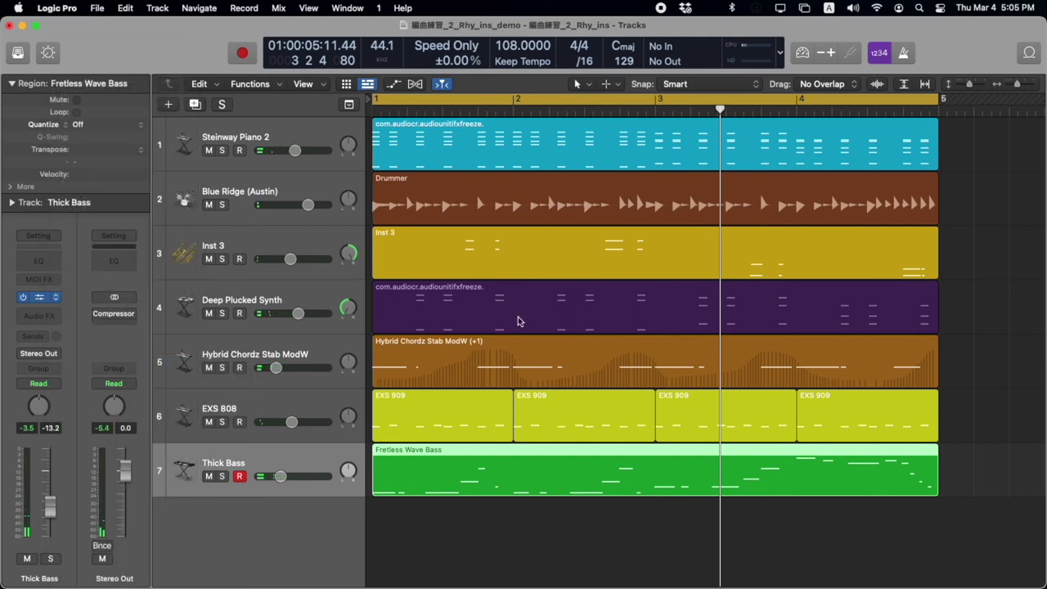
left_click(457, 73)
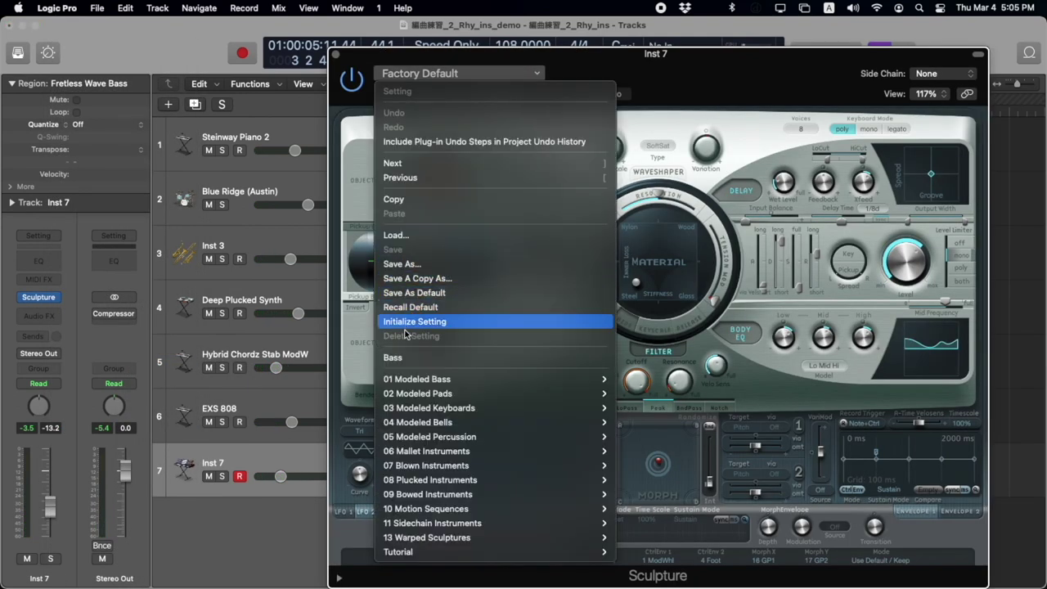
left_click(394, 358)
left_click(336, 54)
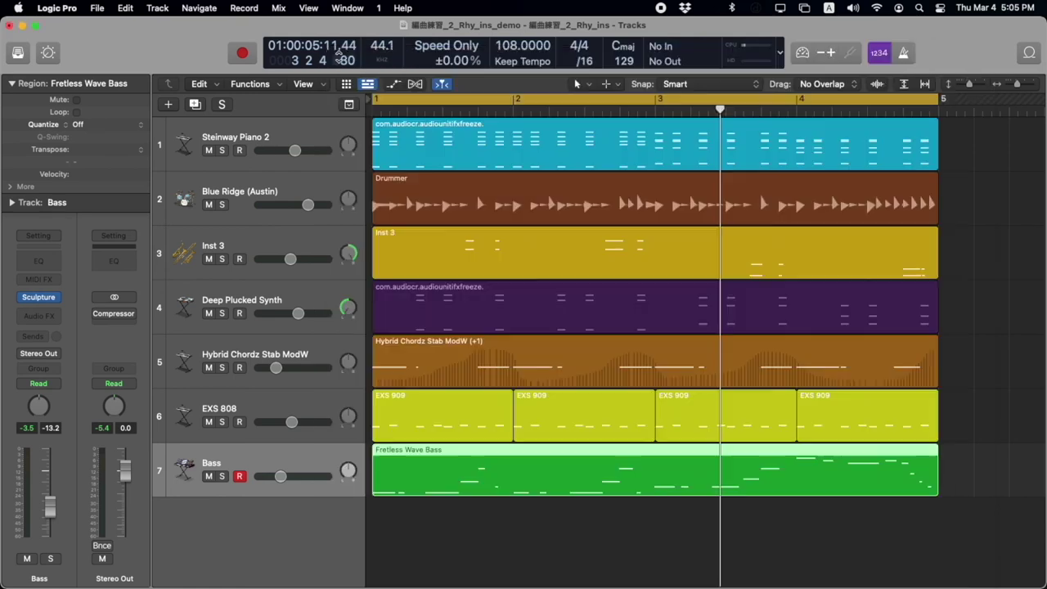
- Play the arrangement from the start, set the Bass track's volume to -6.4 dB and stop playback
key("Return")
key("space")
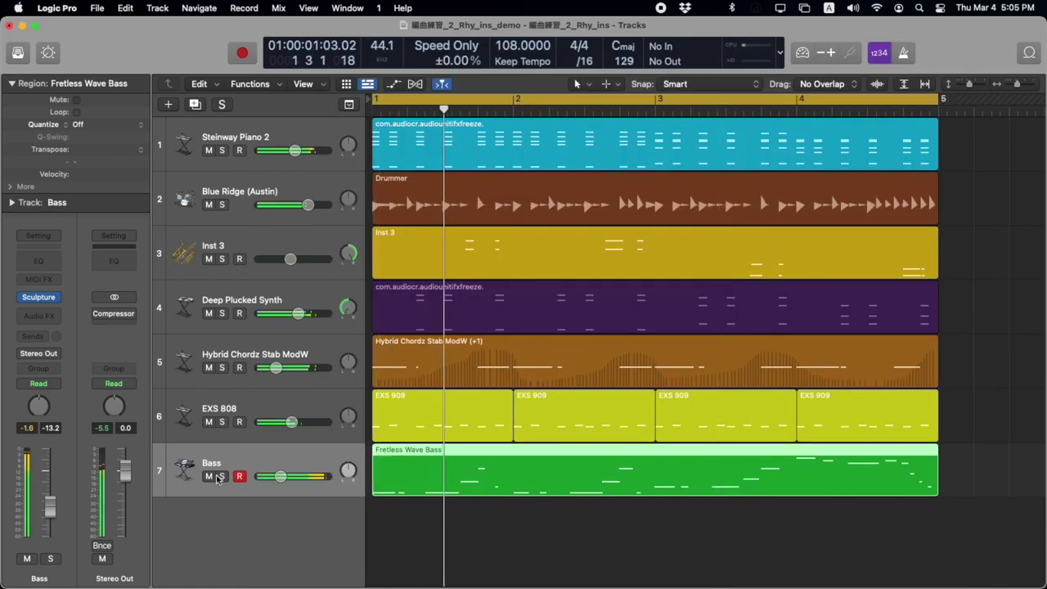
left_click_drag(284, 481, 279, 483)
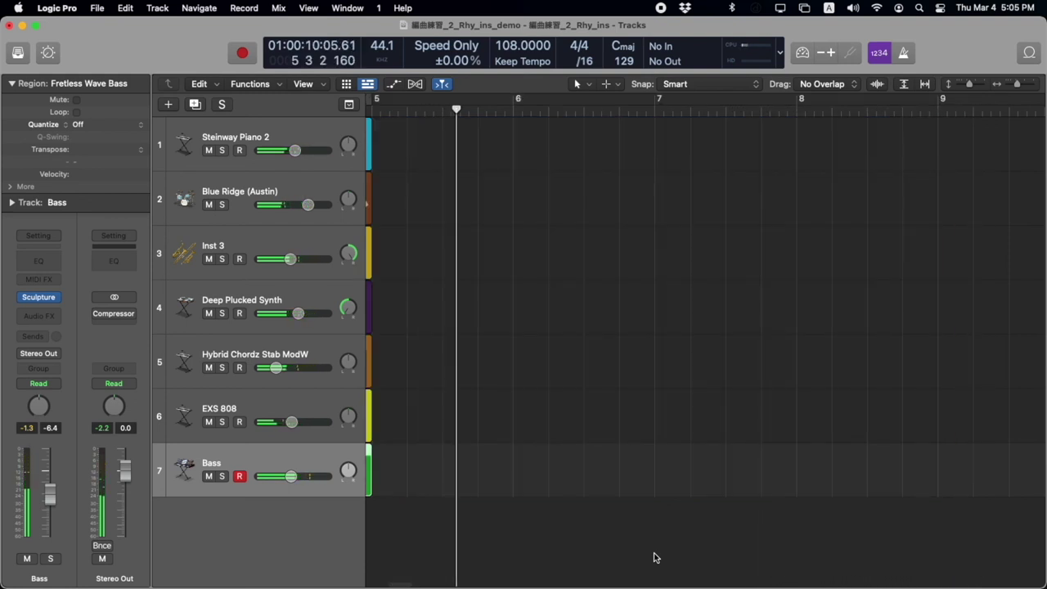
key("space")
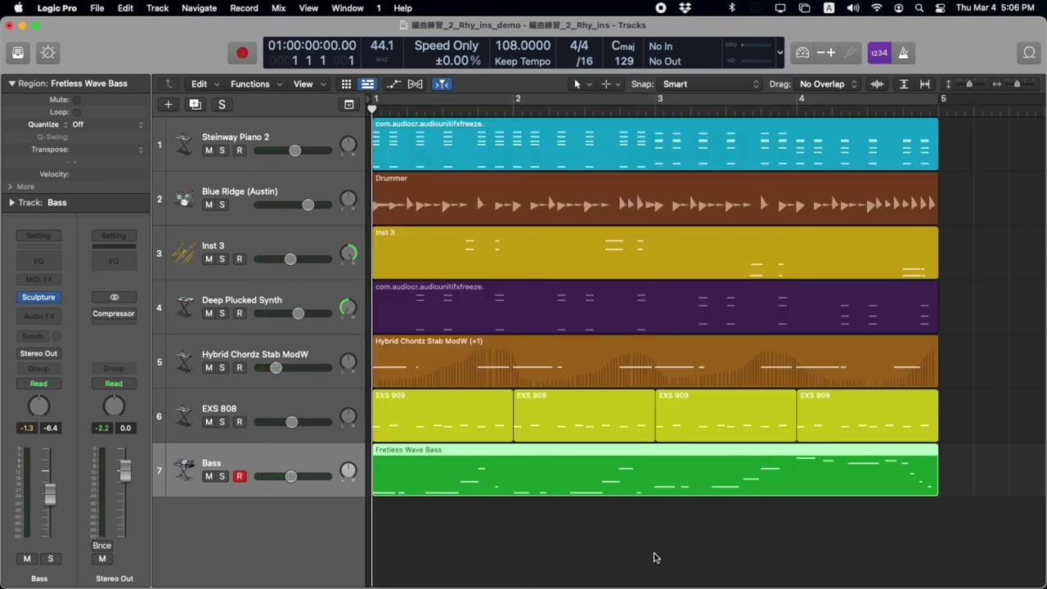
- Review the horn, synth, drum and bass tracks by selecting them in turn, finishing on the Bass track
left_click(283, 242)
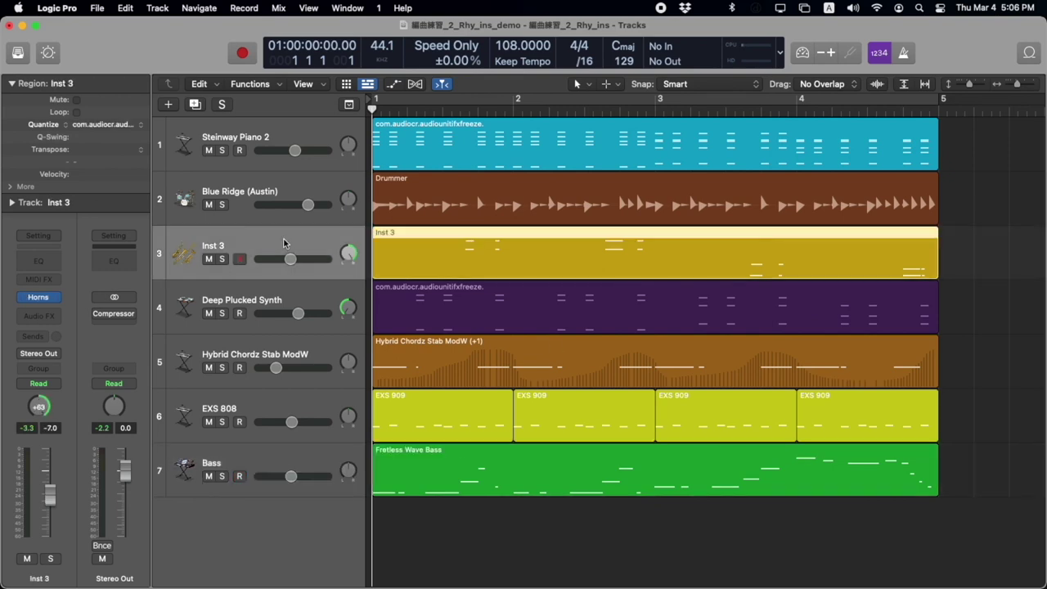
left_click(314, 328)
left_click(320, 349)
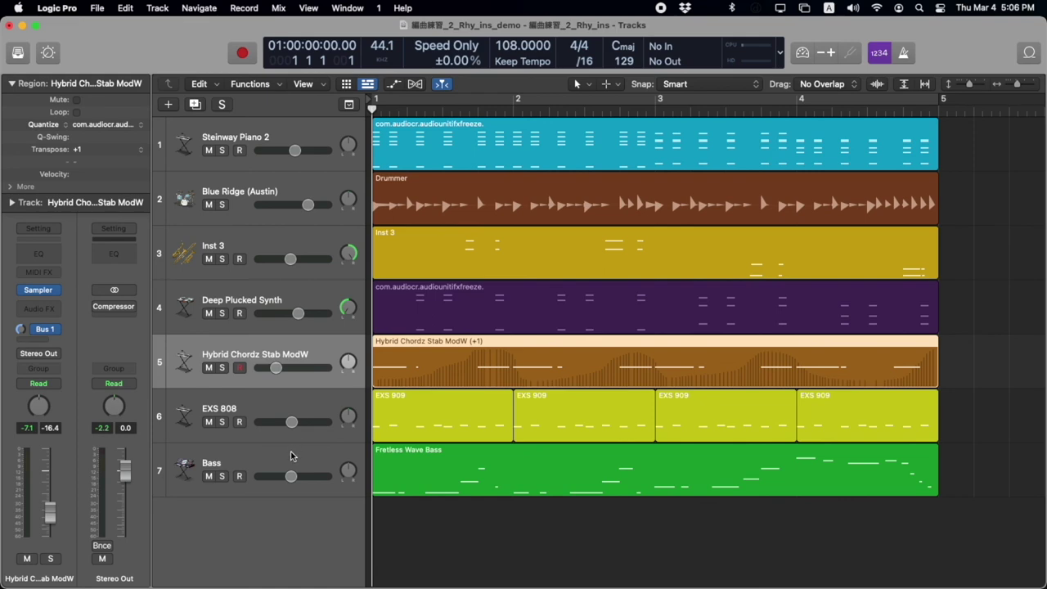
left_click(309, 184)
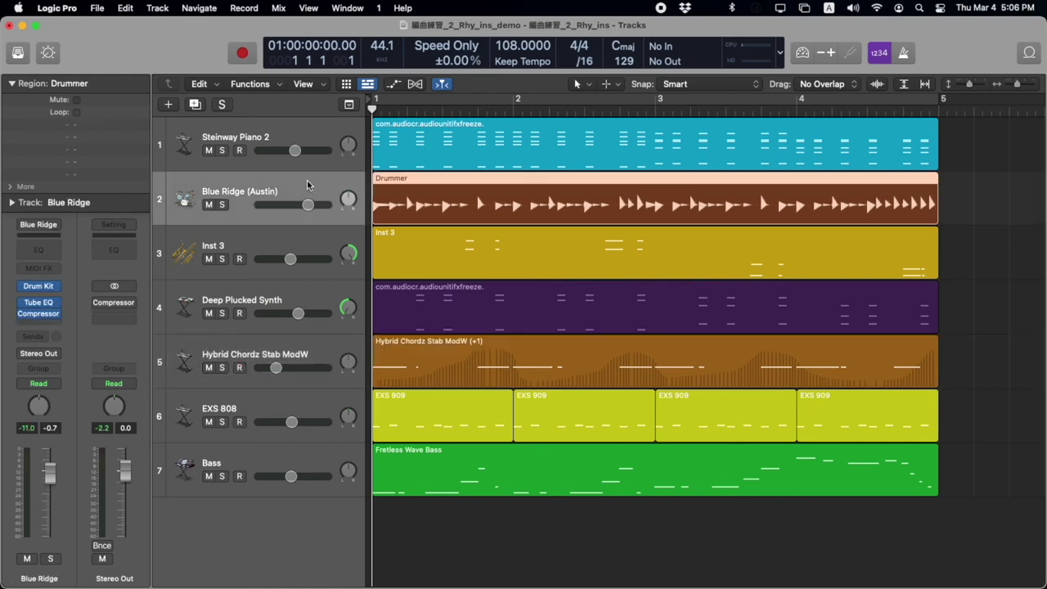
left_click(312, 456)
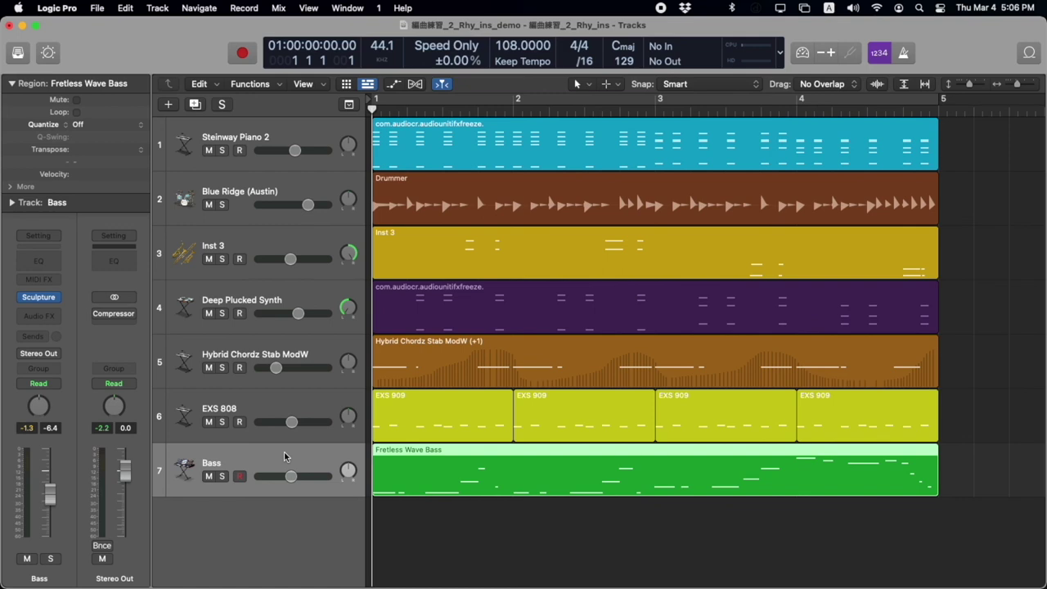
left_click(323, 347)
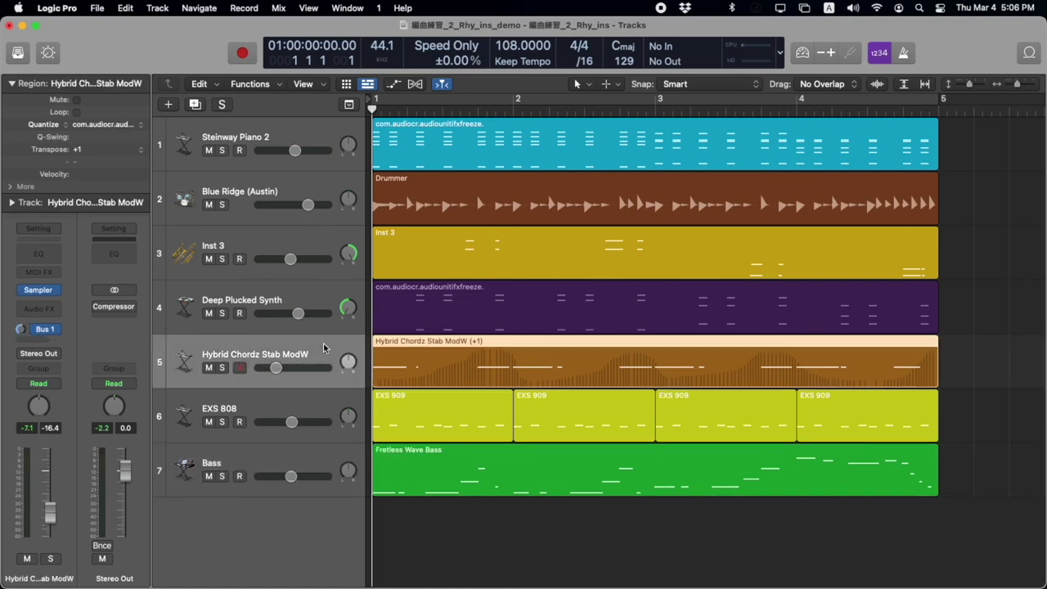
left_click(303, 184)
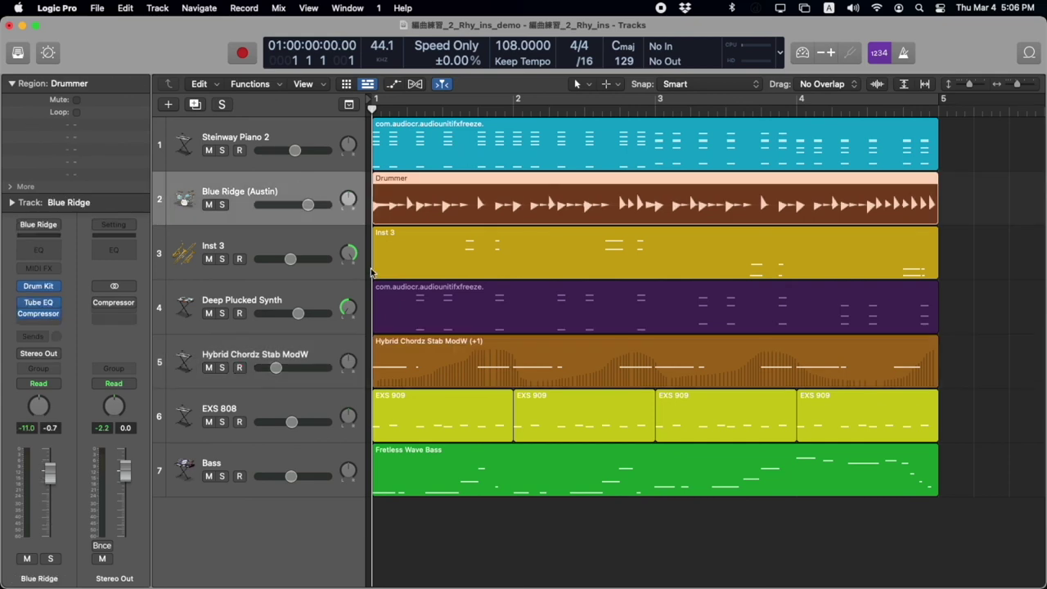
left_click(283, 451)
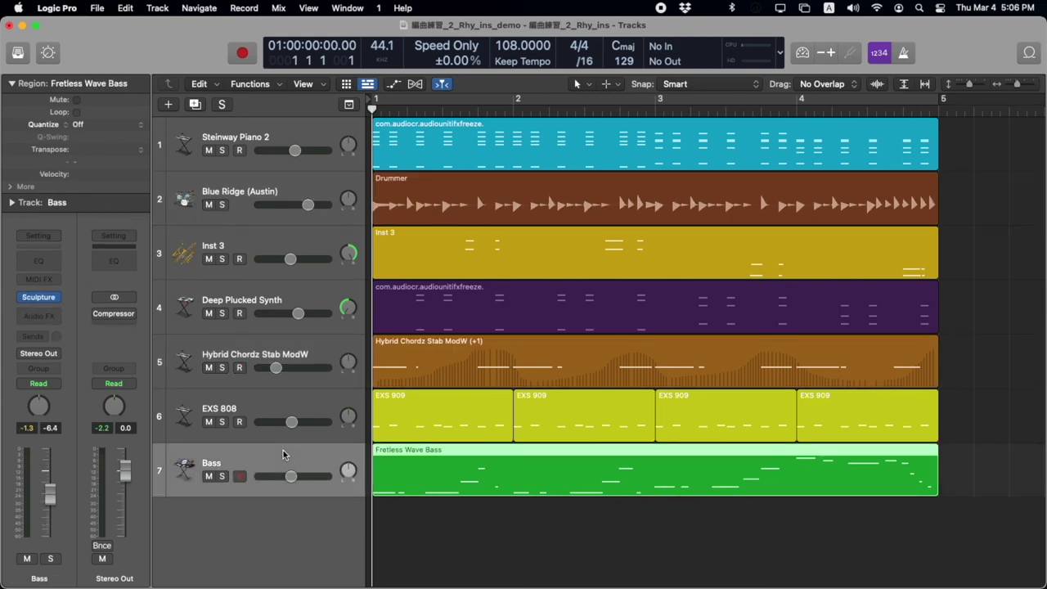